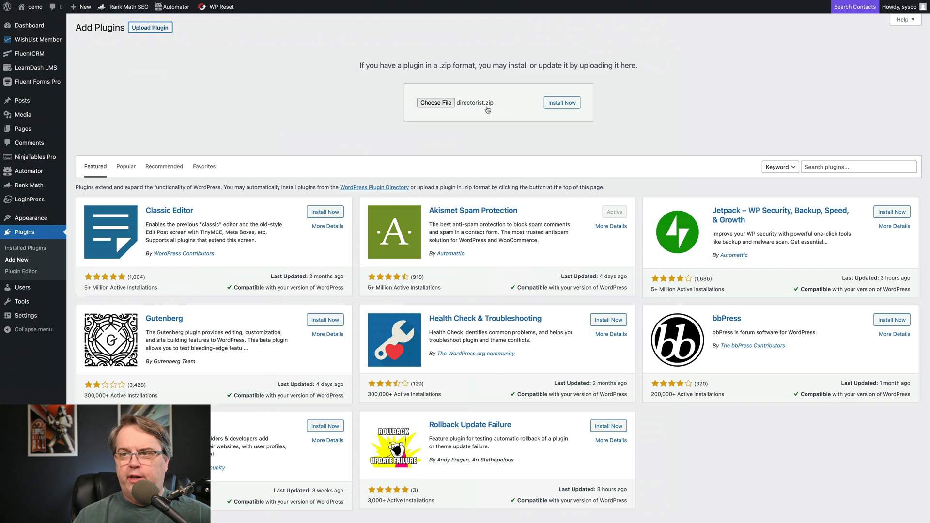
- Install the uploaded directorist.zip plugin and activate it
{"action": "left_click", "coordinate": [560, 106]}
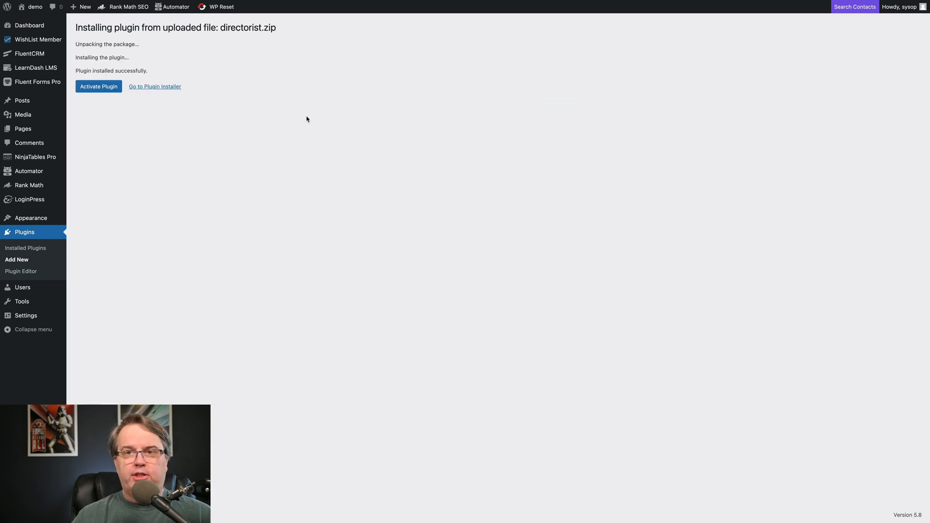
{"action": "left_click", "coordinate": [96, 91]}
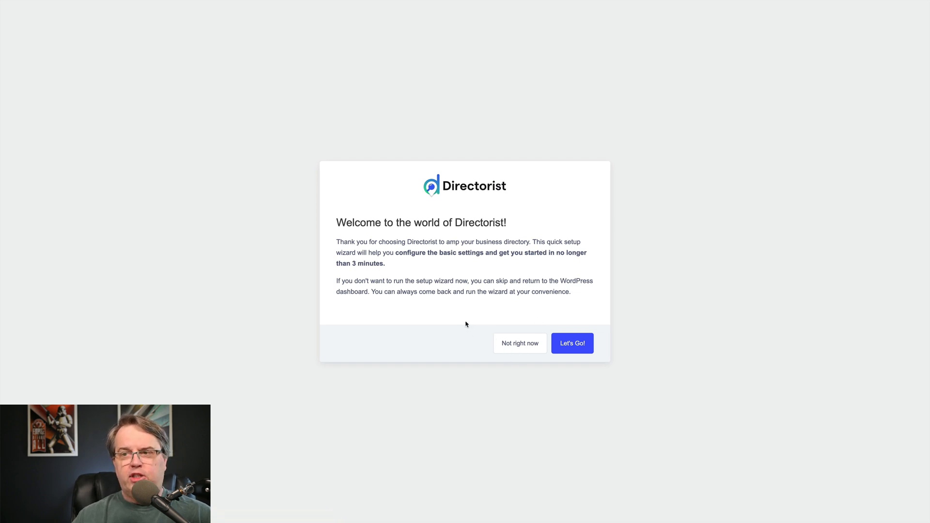
- Start the Directorist setup wizard and accept the default selection of recommended pages
{"action": "left_click", "coordinate": [578, 346]}
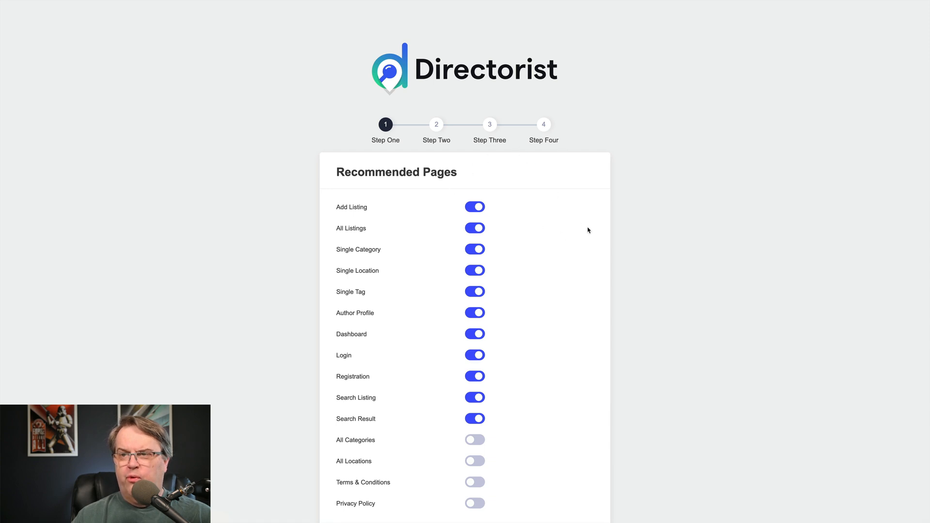
{"action": "scroll", "coordinate": [592, 233], "scroll_direction": "down", "scroll_amount": 3}
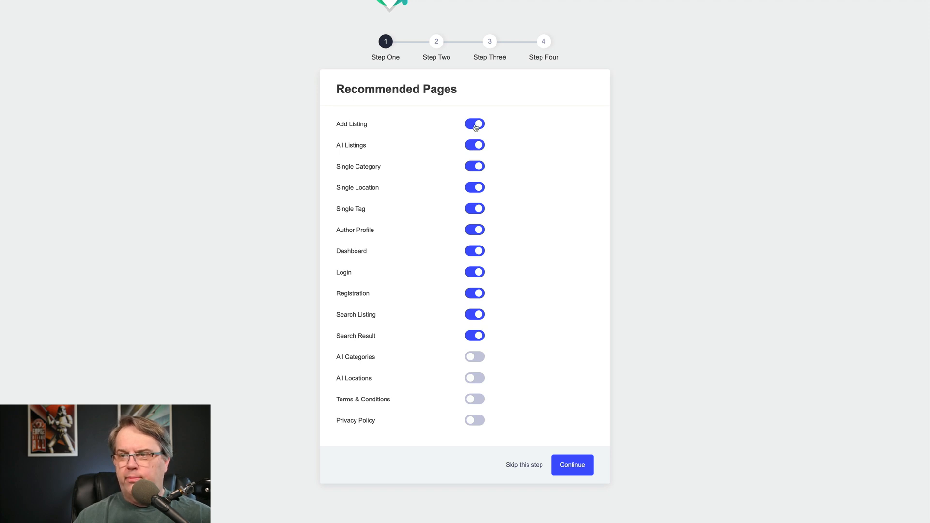
{"action": "left_click", "coordinate": [580, 466]}
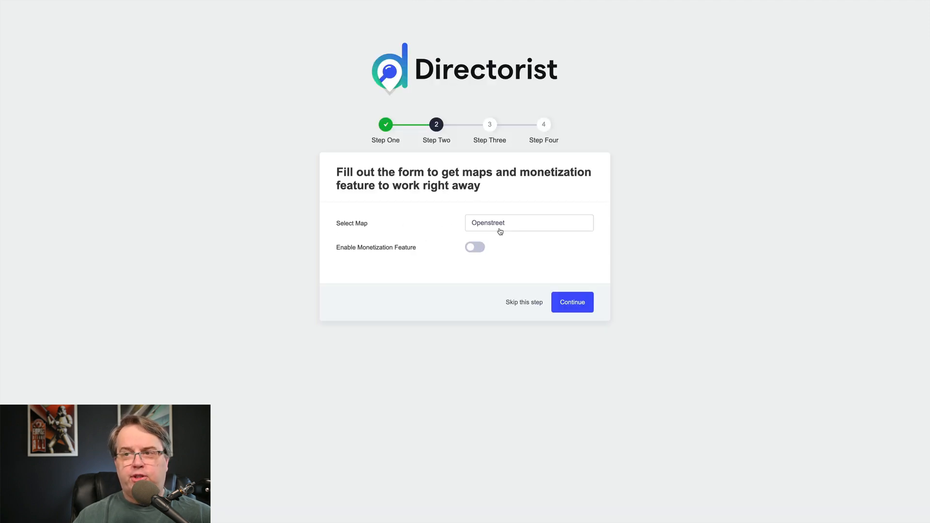
- Choose Openstreet as the directory's map
{"action": "left_click", "coordinate": [520, 228]}
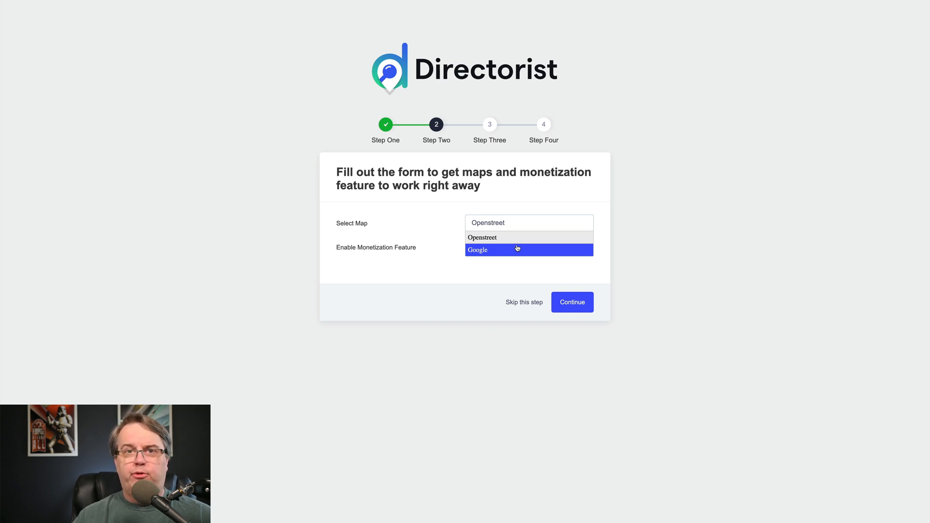
{"action": "left_click", "coordinate": [516, 237]}
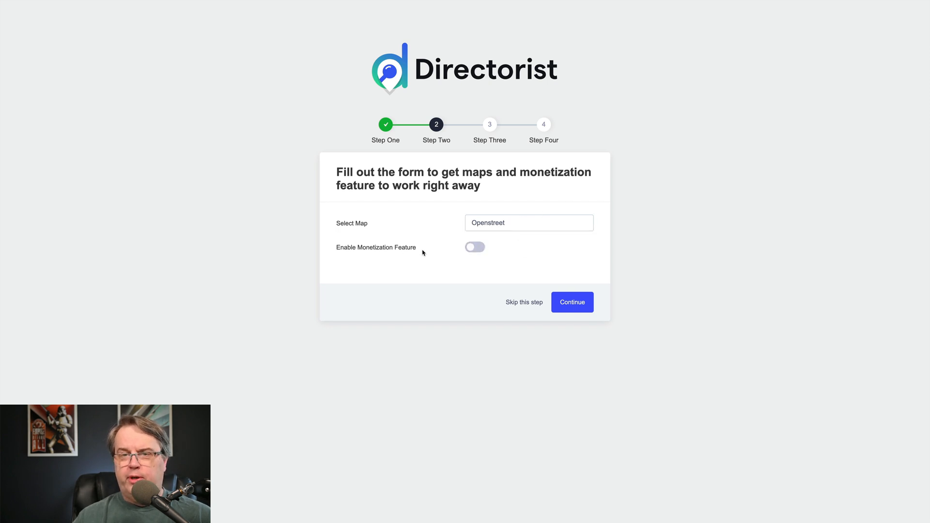
- Try out the monetization feature with featured listing pricing, and switch both options off again
{"action": "left_click", "coordinate": [480, 249]}
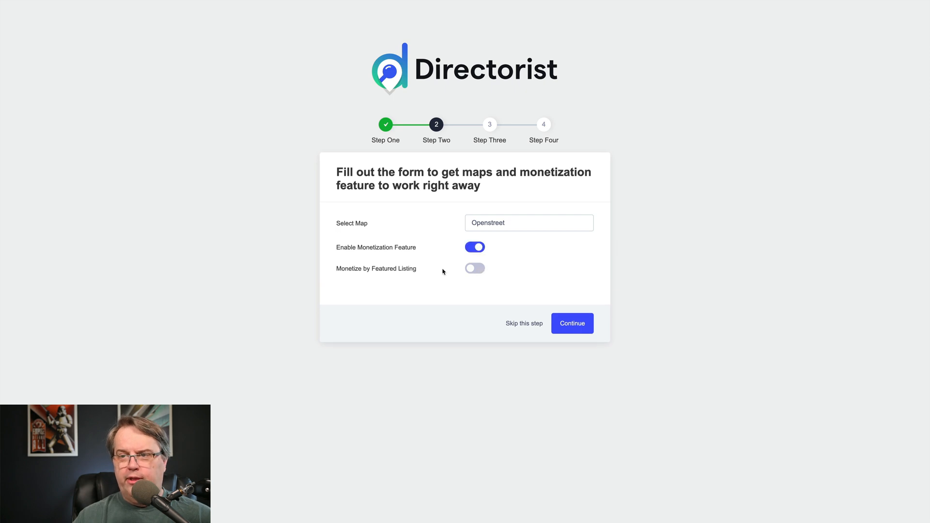
{"action": "left_click", "coordinate": [478, 269]}
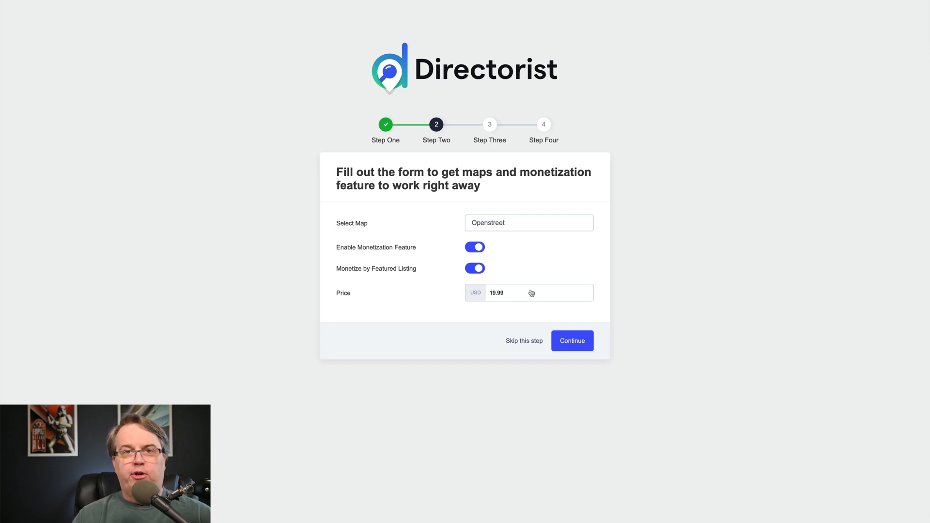
{"action": "left_click", "coordinate": [477, 270]}
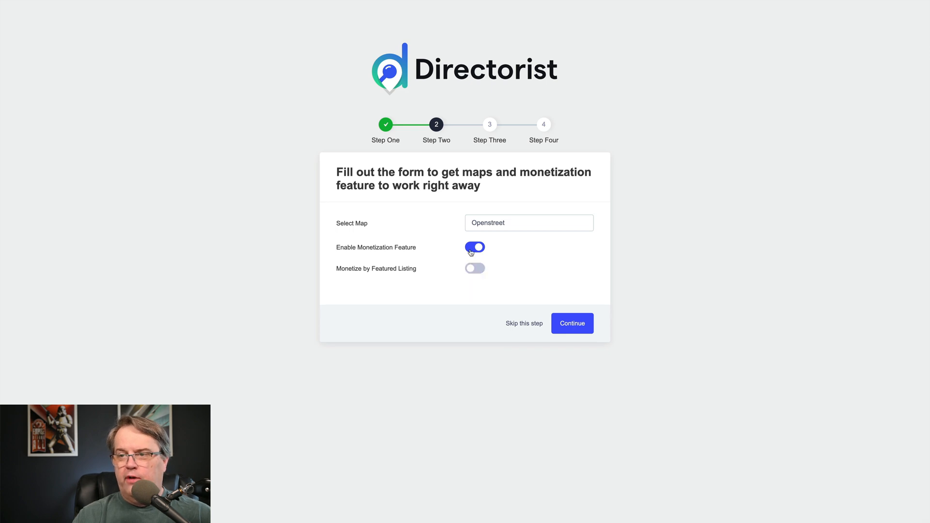
{"action": "left_click", "coordinate": [470, 250]}
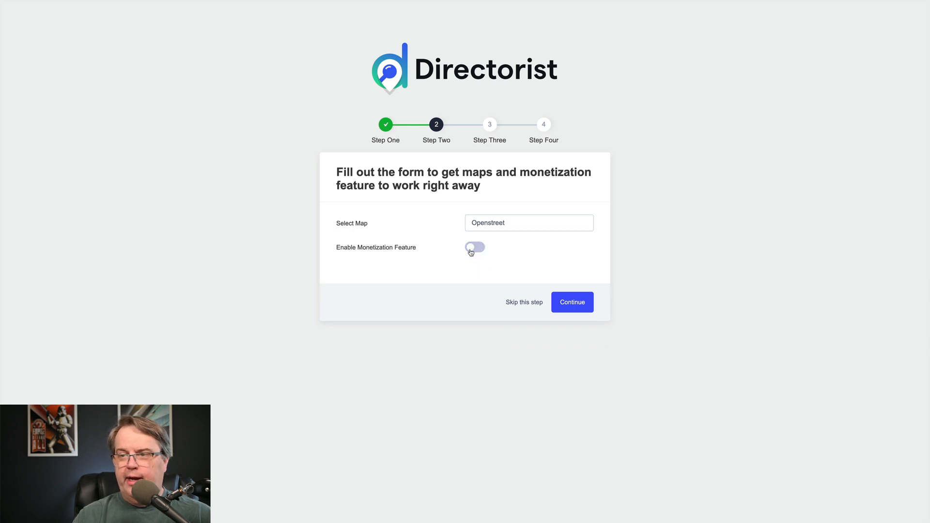
- Confirm the map and monetization settings, and import 12 dummy listings with image import enabled
{"action": "left_click", "coordinate": [577, 303]}
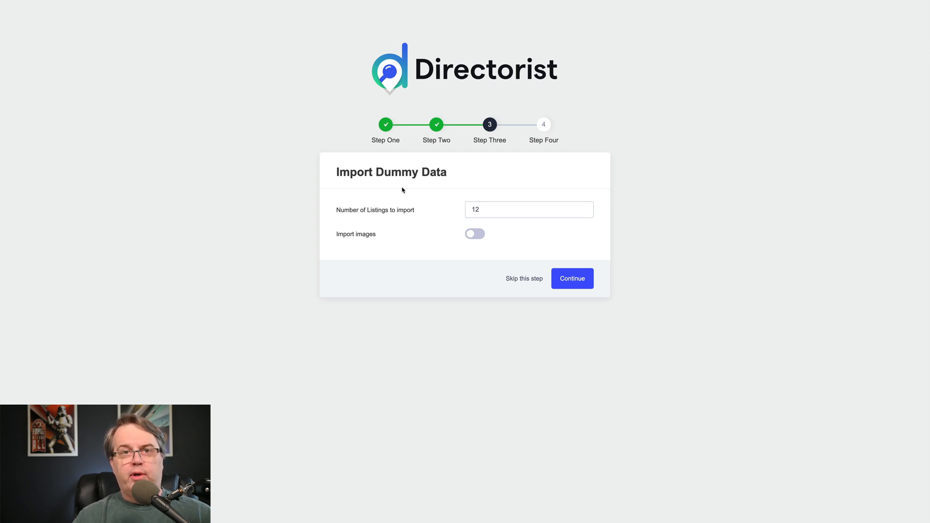
{"action": "left_click", "coordinate": [478, 236]}
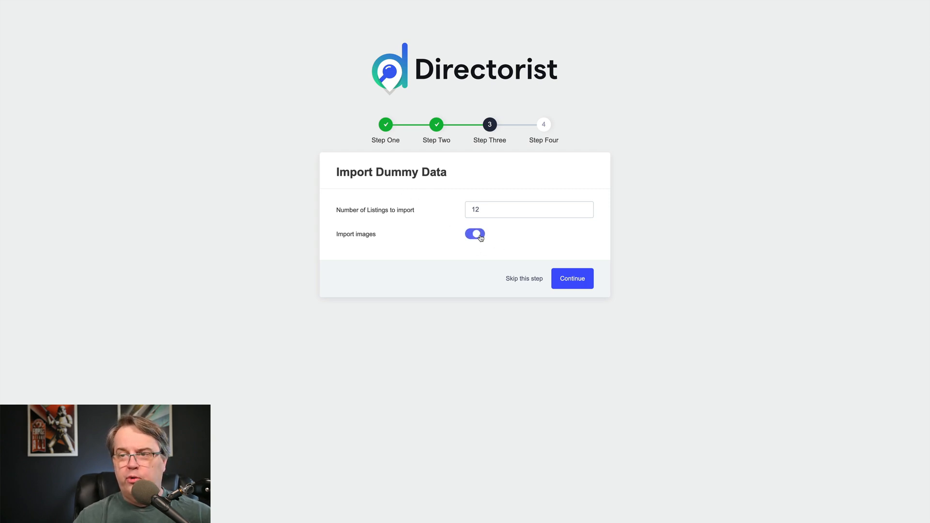
{"action": "left_click", "coordinate": [580, 282]}
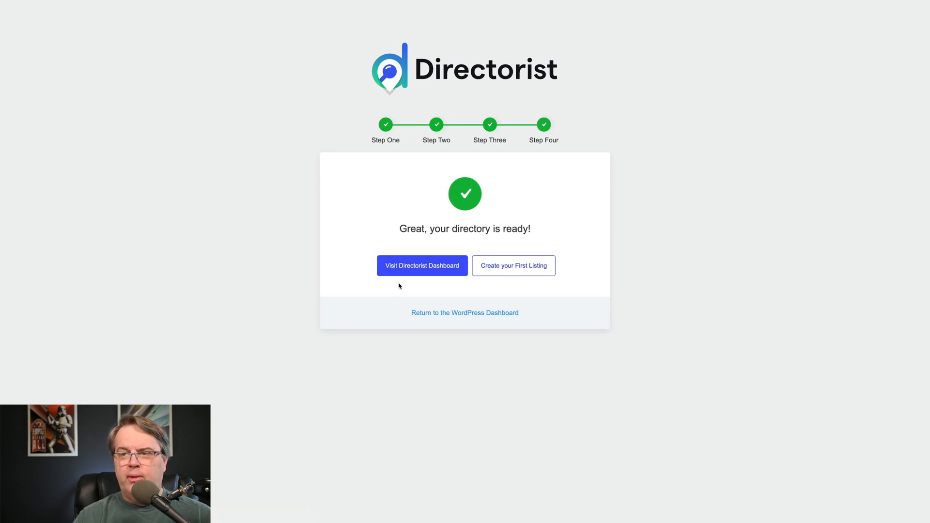
- Visit the Directorist dashboard and look through the full list of imported directory listings
{"action": "left_click", "coordinate": [421, 267]}
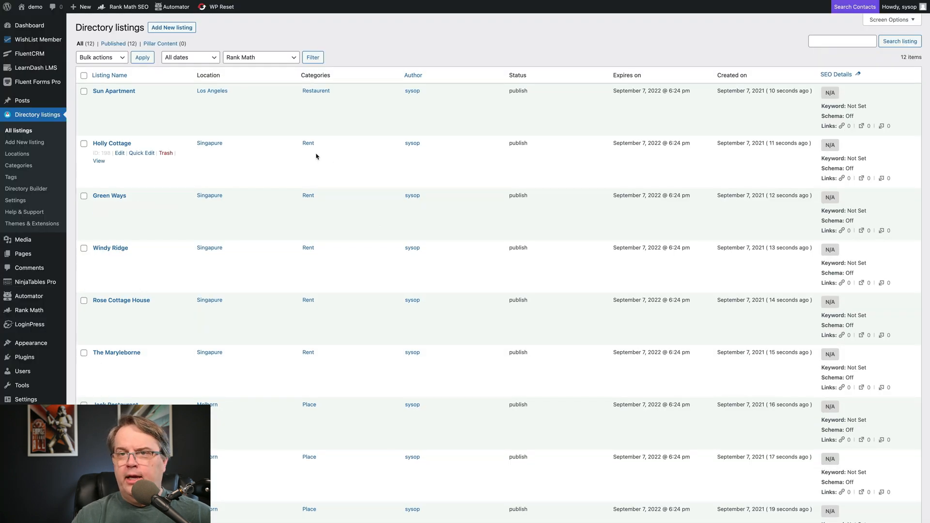
{"action": "scroll", "coordinate": [319, 159], "scroll_direction": "down", "scroll_amount": 3}
{"action": "scroll", "coordinate": [316, 156], "scroll_direction": "down", "scroll_amount": 5}
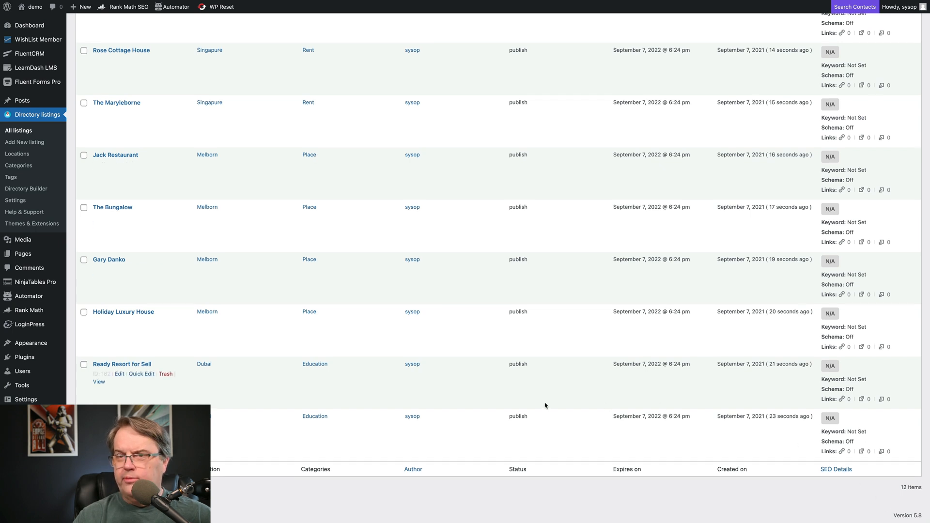
{"action": "scroll", "coordinate": [543, 402], "scroll_direction": "up", "scroll_amount": 5}
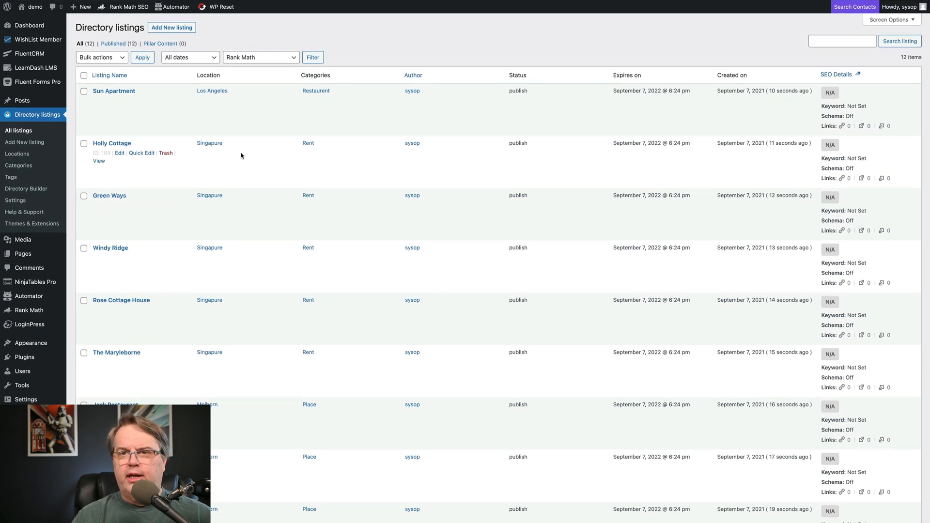
- View the Holly Cottage listing on the site and examine its image, title area and favorite, share and report options
{"action": "left_click", "coordinate": [99, 161]}
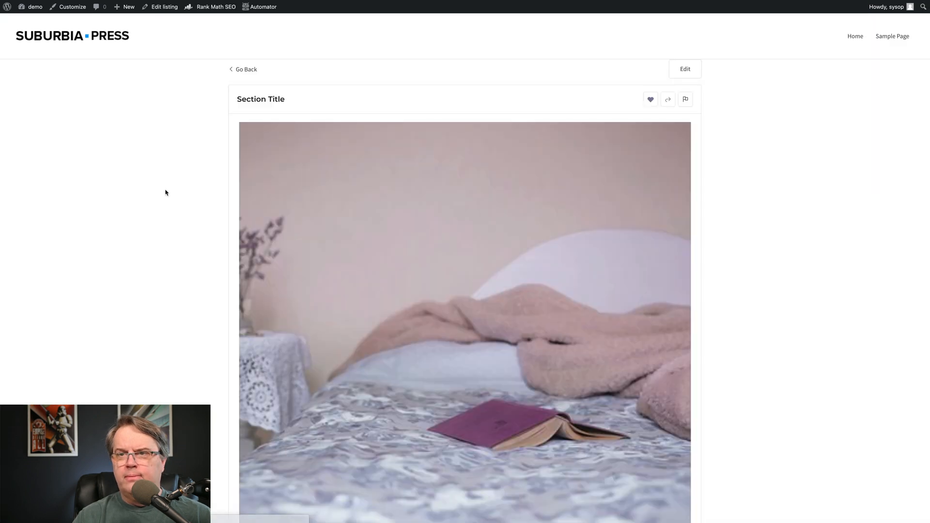
{"action": "scroll", "coordinate": [175, 188], "scroll_direction": "down", "scroll_amount": 4}
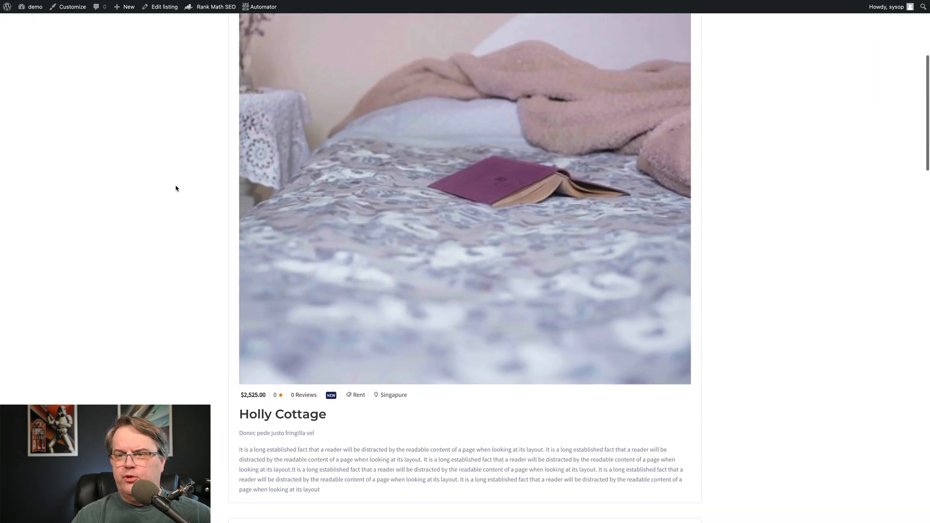
{"action": "scroll", "coordinate": [396, 206], "scroll_direction": "up", "scroll_amount": 4}
{"action": "scroll", "coordinate": [396, 205], "scroll_direction": "down", "scroll_amount": 1}
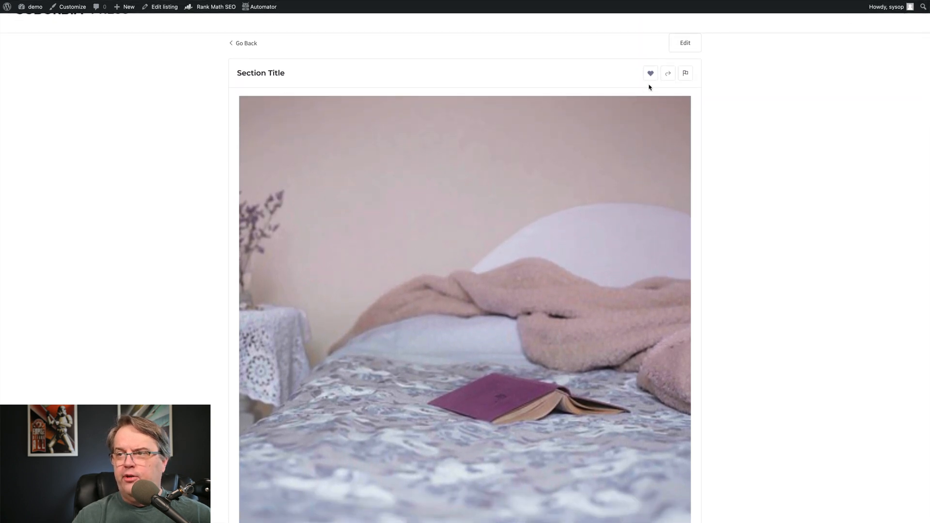
{"action": "mouse_move", "coordinate": [668, 80]}
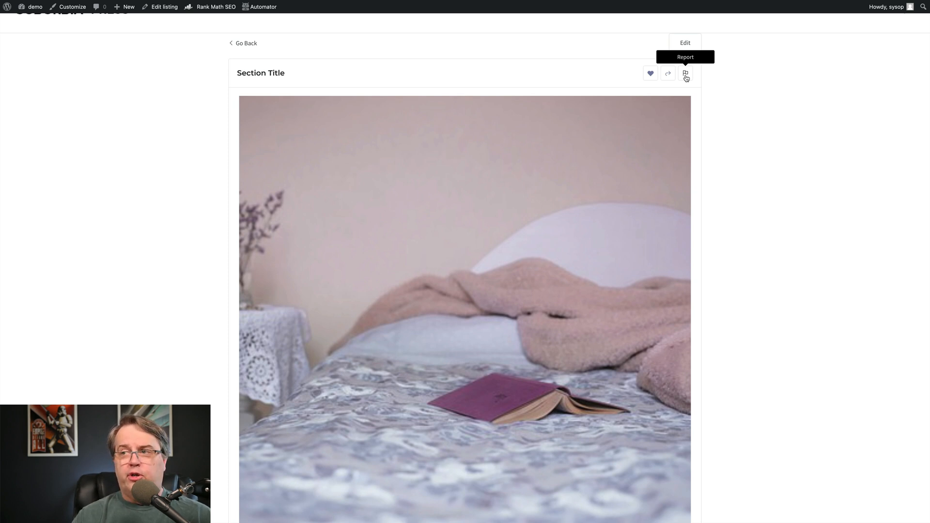
{"action": "scroll", "coordinate": [547, 158], "scroll_direction": "down", "scroll_amount": 6}
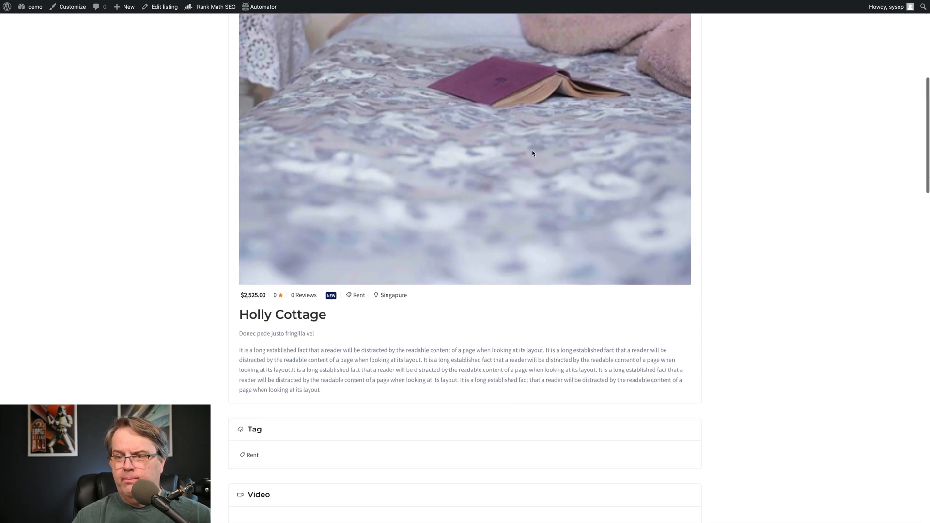
- Examine the Holly Cottage listing's description, tag, video and location map, including how the map zooms
{"action": "scroll", "coordinate": [533, 152], "scroll_direction": "down", "scroll_amount": 4}
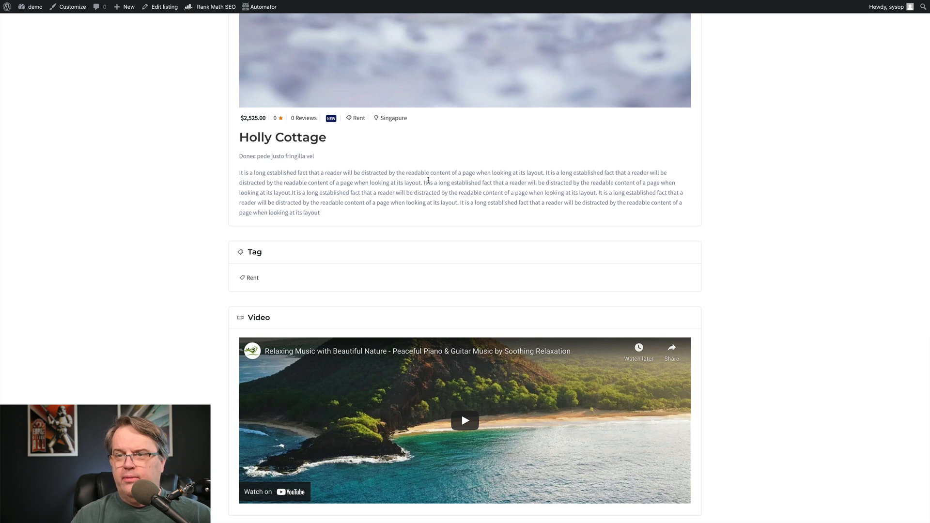
{"action": "scroll", "coordinate": [428, 179], "scroll_direction": "down", "scroll_amount": 1}
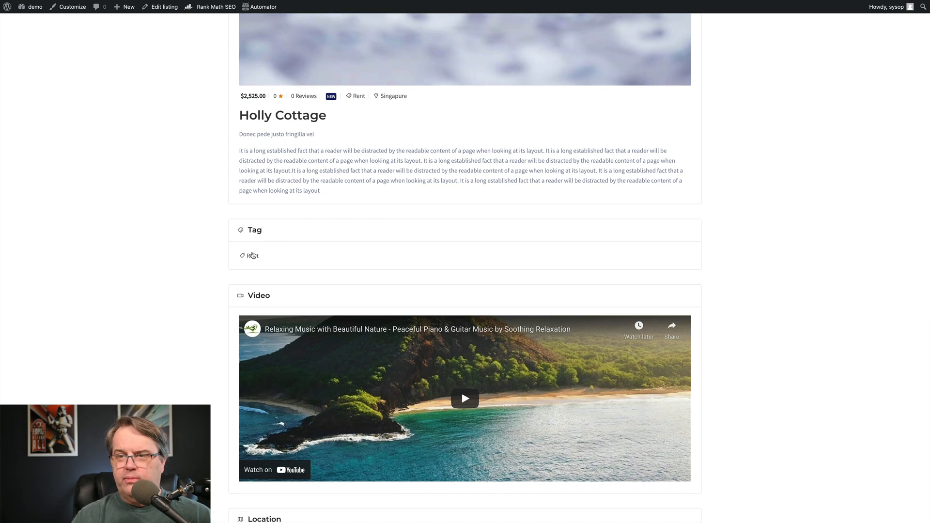
{"action": "scroll", "coordinate": [353, 234], "scroll_direction": "down", "scroll_amount": 5}
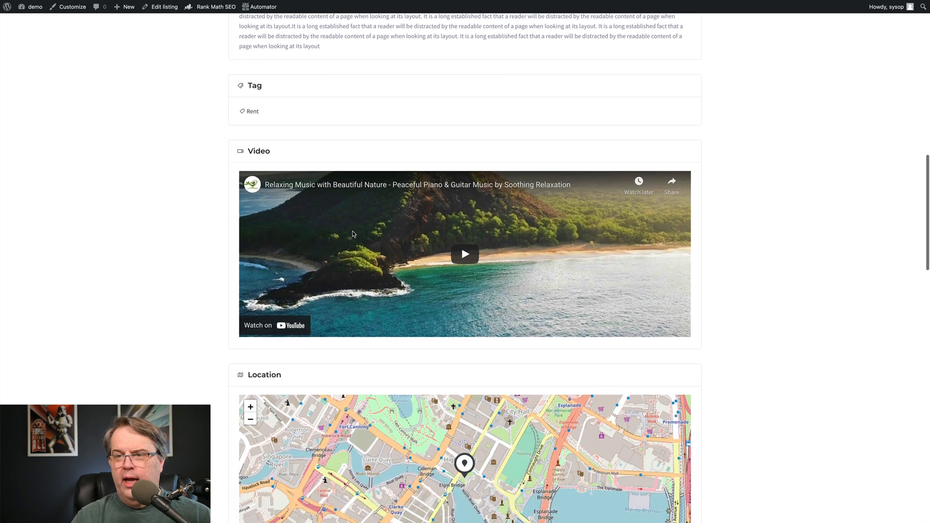
{"action": "scroll", "coordinate": [436, 210], "scroll_direction": "down", "scroll_amount": 3}
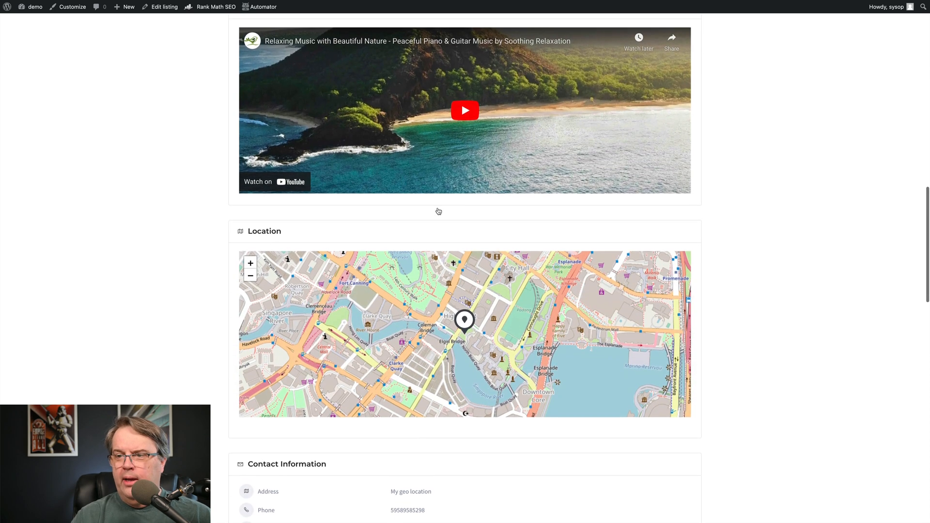
{"action": "scroll", "coordinate": [390, 349], "scroll_direction": "down", "scroll_amount": 1}
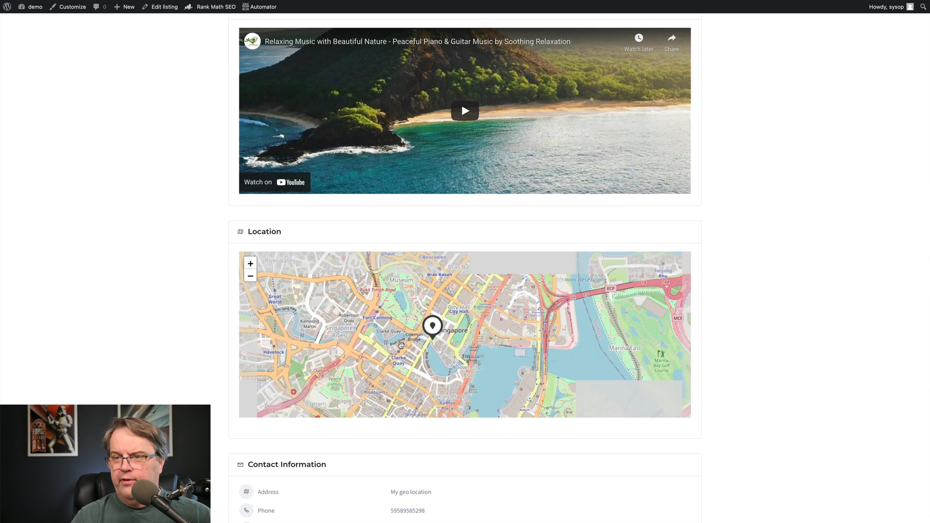
{"action": "scroll", "coordinate": [395, 347], "scroll_direction": "up", "scroll_amount": 2}
{"action": "scroll", "coordinate": [401, 345], "scroll_direction": "down", "scroll_amount": 2}
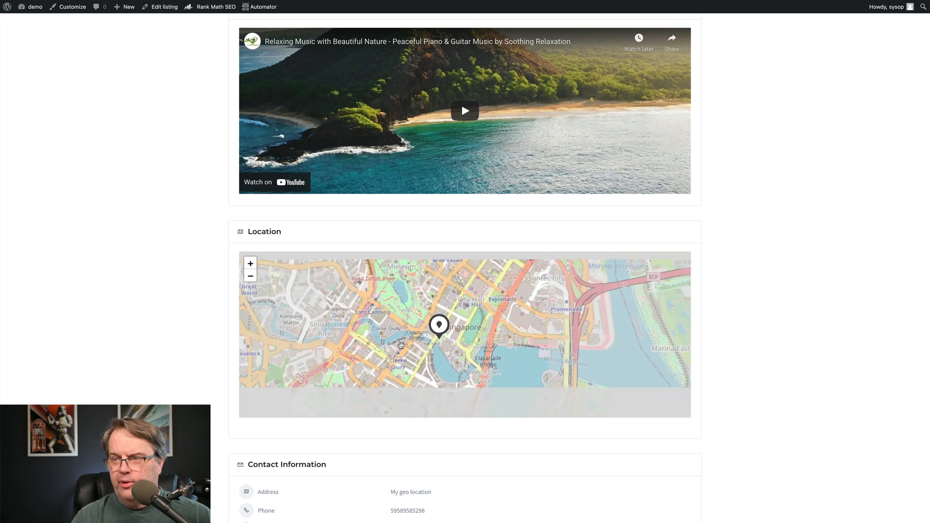
{"action": "scroll", "coordinate": [400, 345], "scroll_direction": "up", "scroll_amount": 1}
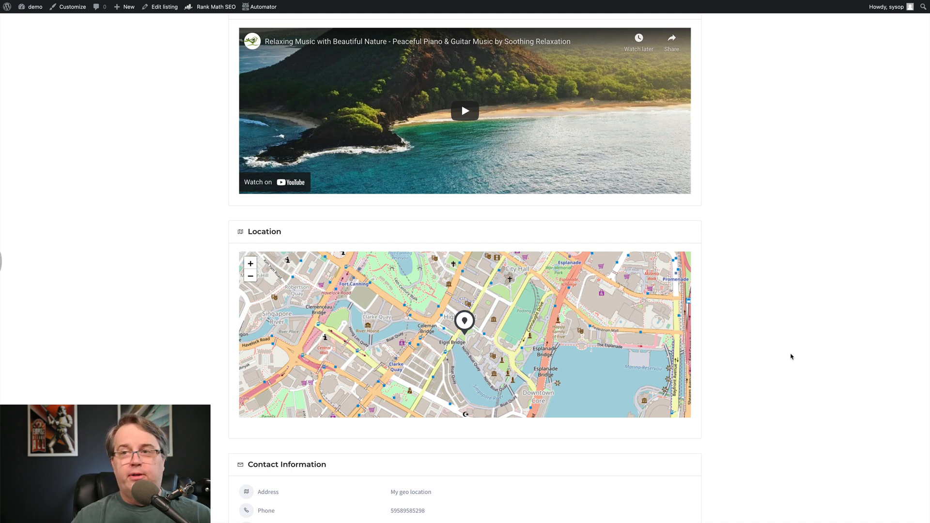
- Review the listing's contact information, author info, owner contact form, review sections and related listings
{"action": "scroll", "coordinate": [765, 362], "scroll_direction": "down", "scroll_amount": 5}
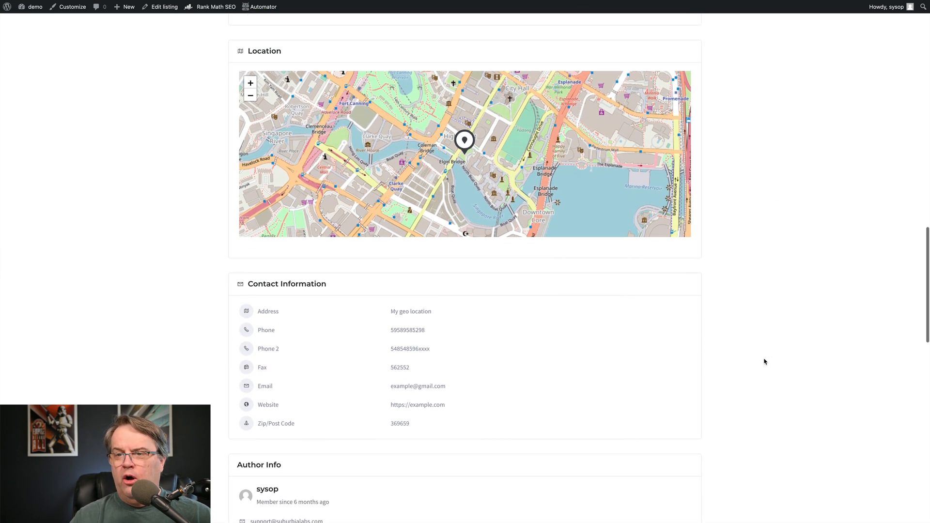
{"action": "scroll", "coordinate": [764, 362], "scroll_direction": "down", "scroll_amount": 2}
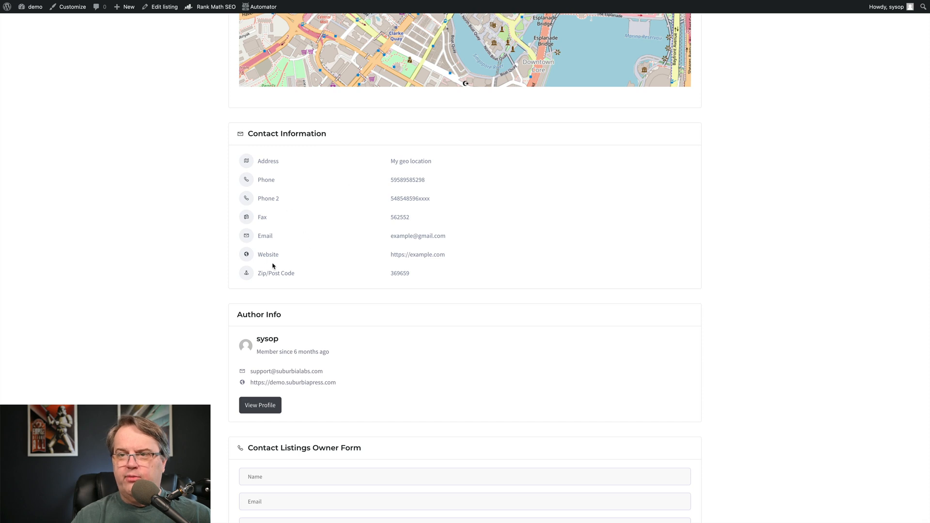
{"action": "scroll", "coordinate": [357, 236], "scroll_direction": "down", "scroll_amount": 2}
{"action": "scroll", "coordinate": [359, 235], "scroll_direction": "down", "scroll_amount": 6}
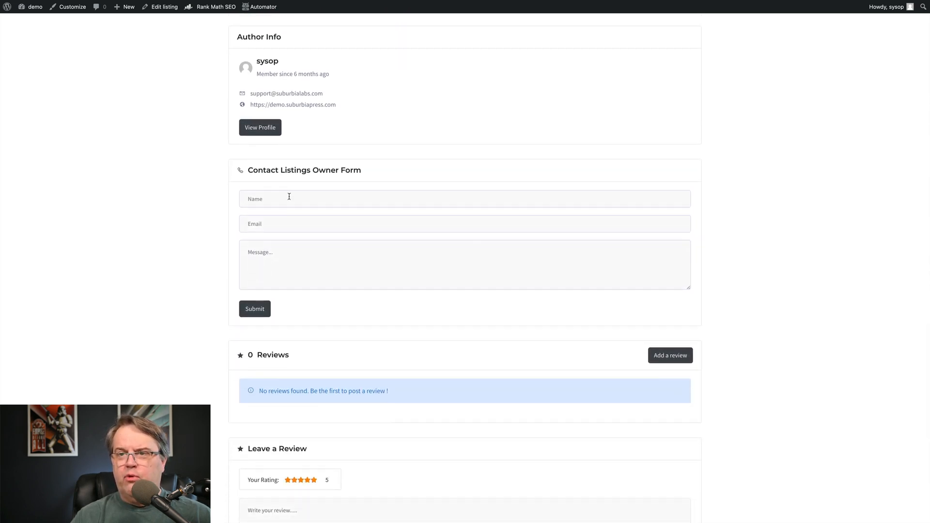
{"action": "scroll", "coordinate": [315, 205], "scroll_direction": "down", "scroll_amount": 1}
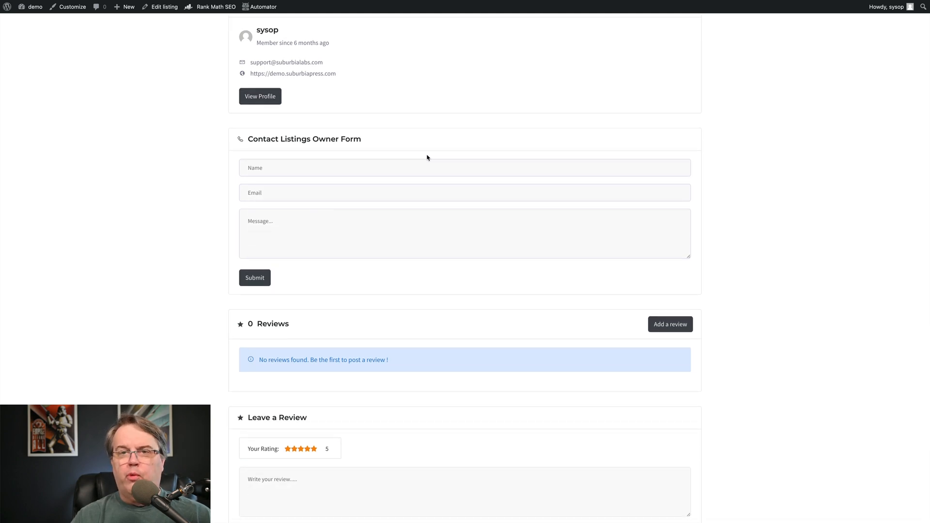
{"action": "scroll", "coordinate": [426, 157], "scroll_direction": "down", "scroll_amount": 1}
{"action": "scroll", "coordinate": [417, 274], "scroll_direction": "down", "scroll_amount": 3}
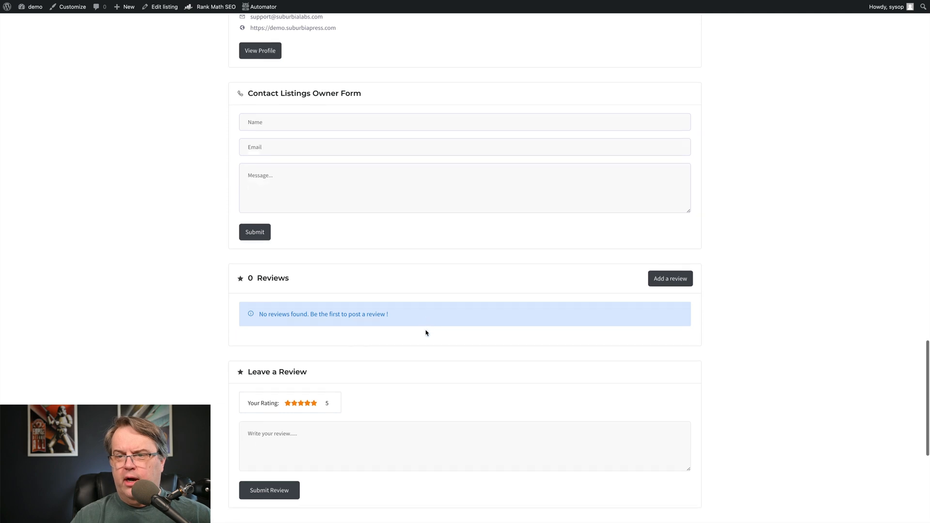
{"action": "scroll", "coordinate": [425, 333], "scroll_direction": "down", "scroll_amount": 7}
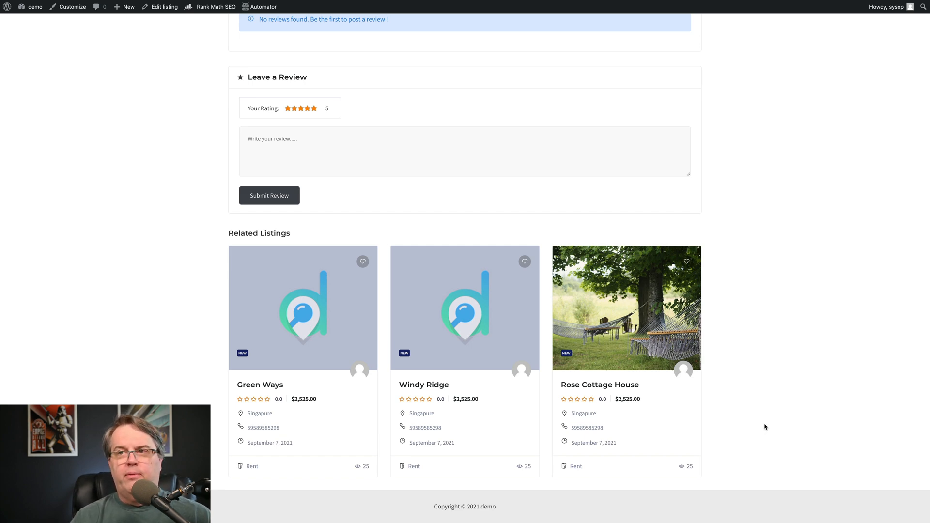
- Return to the start of the Holly Cottage listing page and open the listing for editing
{"action": "scroll", "coordinate": [765, 427], "scroll_direction": "up", "scroll_amount": 7}
{"action": "scroll", "coordinate": [764, 426], "scroll_direction": "up", "scroll_amount": 6}
{"action": "scroll", "coordinate": [763, 425], "scroll_direction": "down", "scroll_amount": 11}
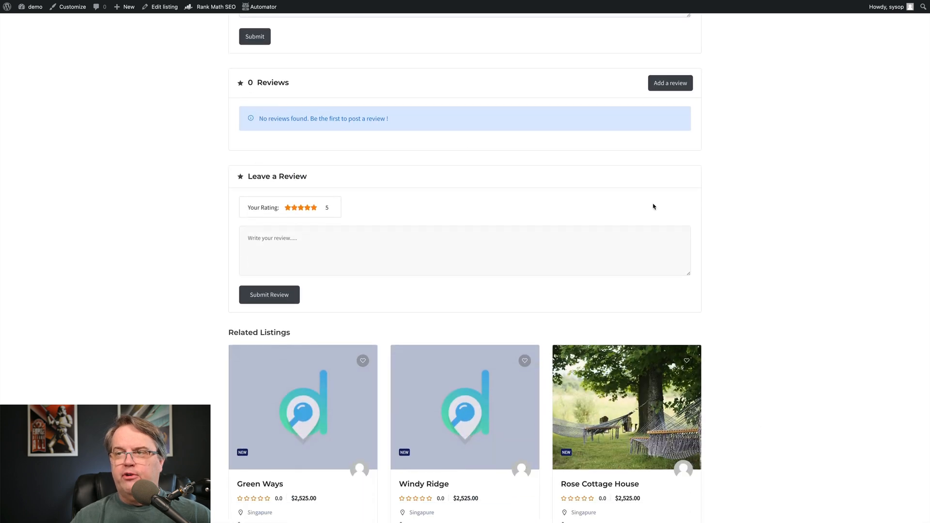
{"action": "scroll", "coordinate": [734, 245], "scroll_direction": "up", "scroll_amount": 20}
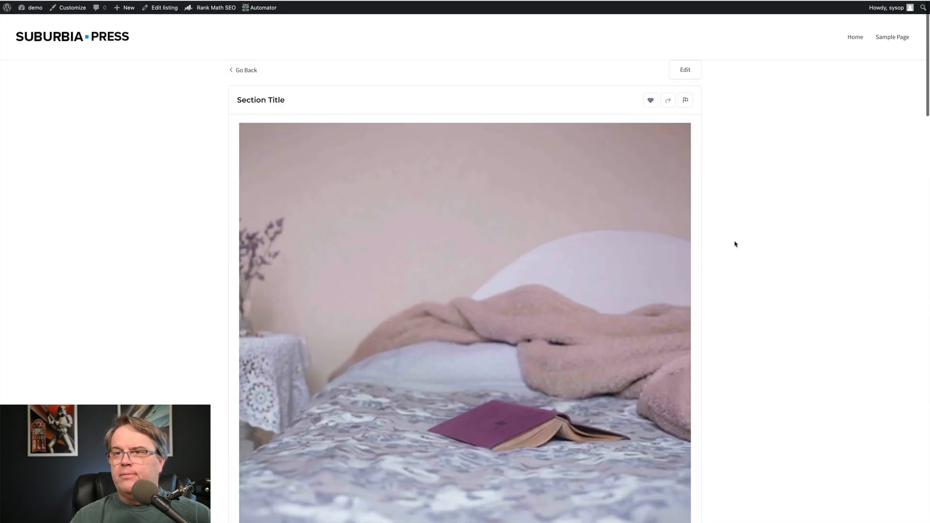
{"action": "left_click", "coordinate": [161, 13]}
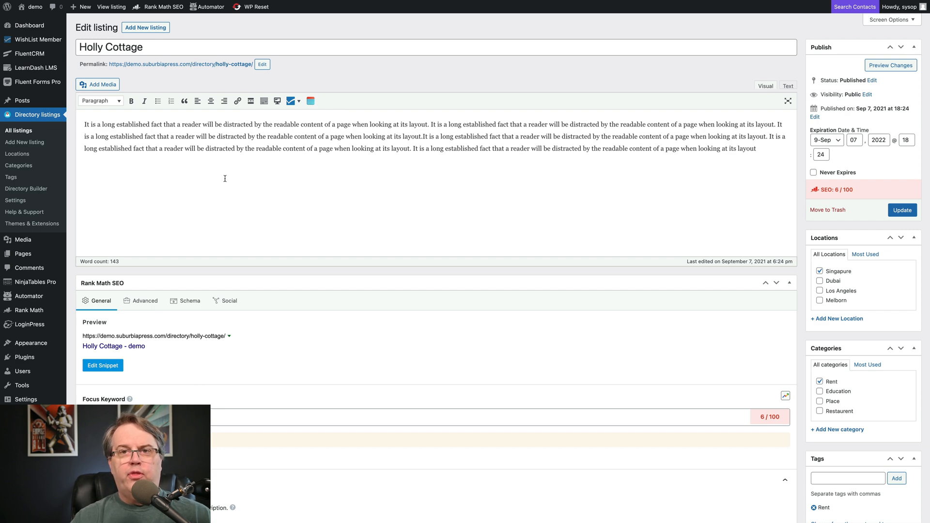
- Examine the Holly Cottage listing's description, SEO checks and General Section fields for tagline, pricing and view count
{"action": "scroll", "coordinate": [230, 175], "scroll_direction": "down", "scroll_amount": 5}
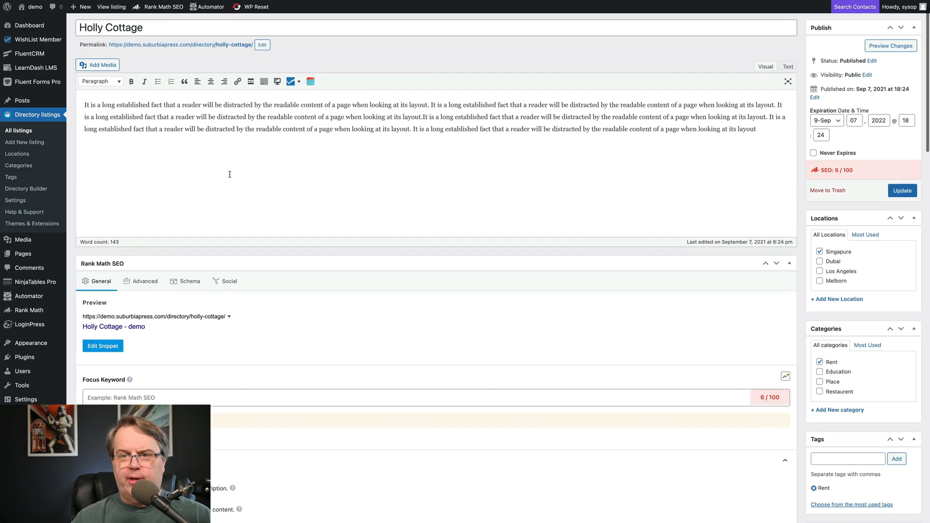
{"action": "scroll", "coordinate": [286, 182], "scroll_direction": "down", "scroll_amount": 5}
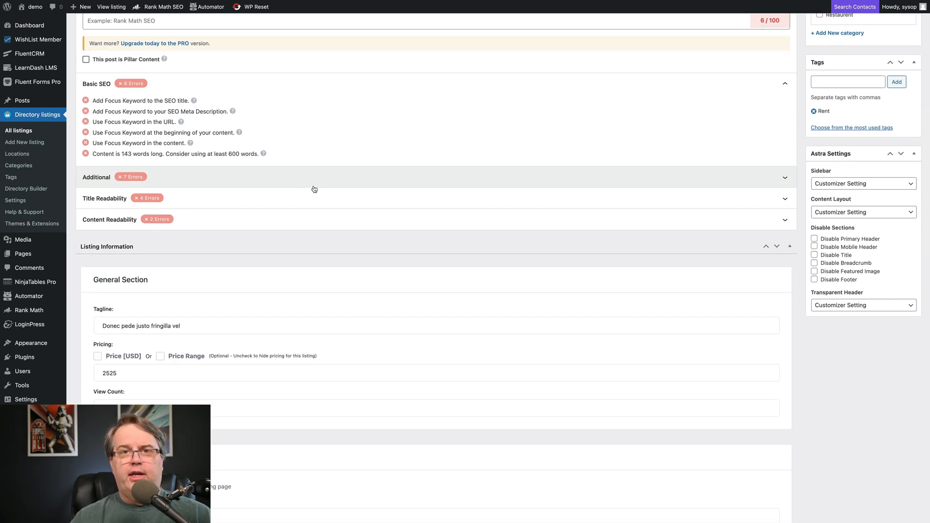
{"action": "scroll", "coordinate": [313, 189], "scroll_direction": "down", "scroll_amount": 3}
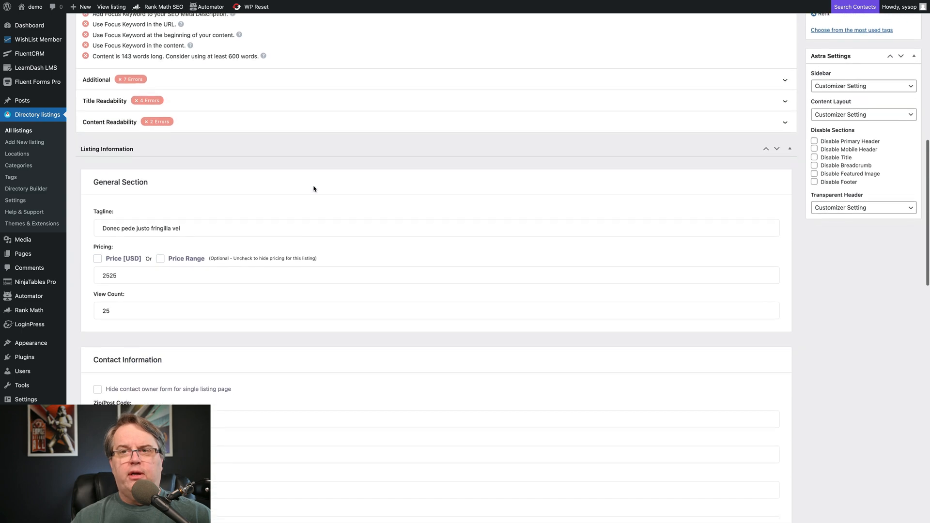
{"action": "scroll", "coordinate": [314, 186], "scroll_direction": "up", "scroll_amount": 1}
{"action": "scroll", "coordinate": [291, 227], "scroll_direction": "down", "scroll_amount": 2}
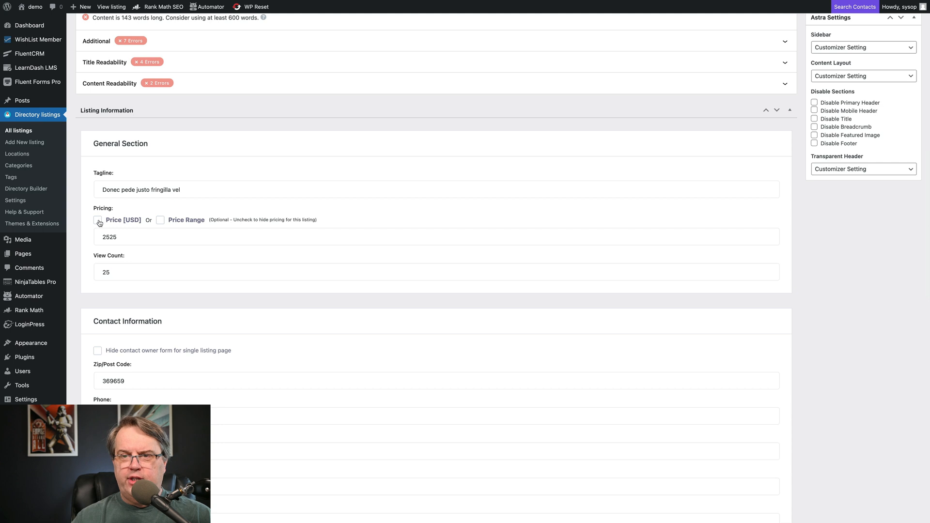
{"action": "scroll", "coordinate": [99, 222], "scroll_direction": "up", "scroll_amount": 1}
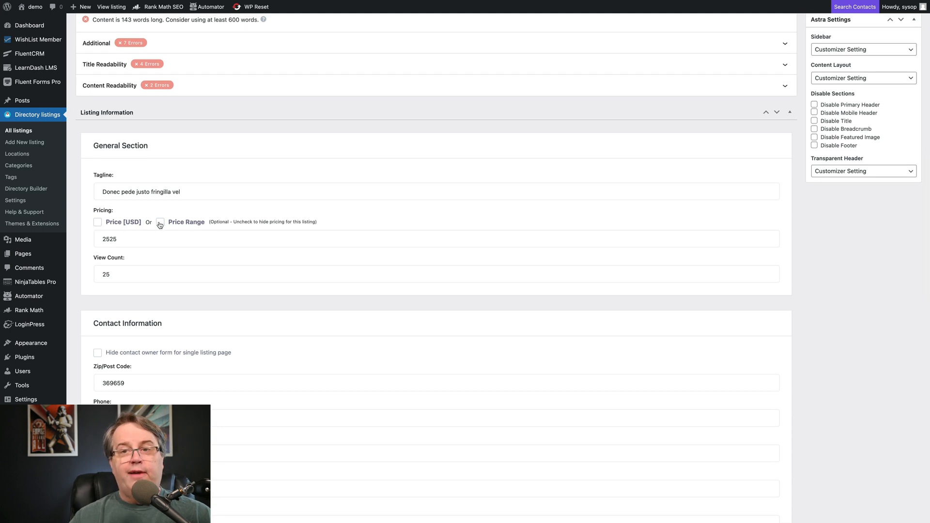
{"action": "scroll", "coordinate": [237, 232], "scroll_direction": "down", "scroll_amount": 1}
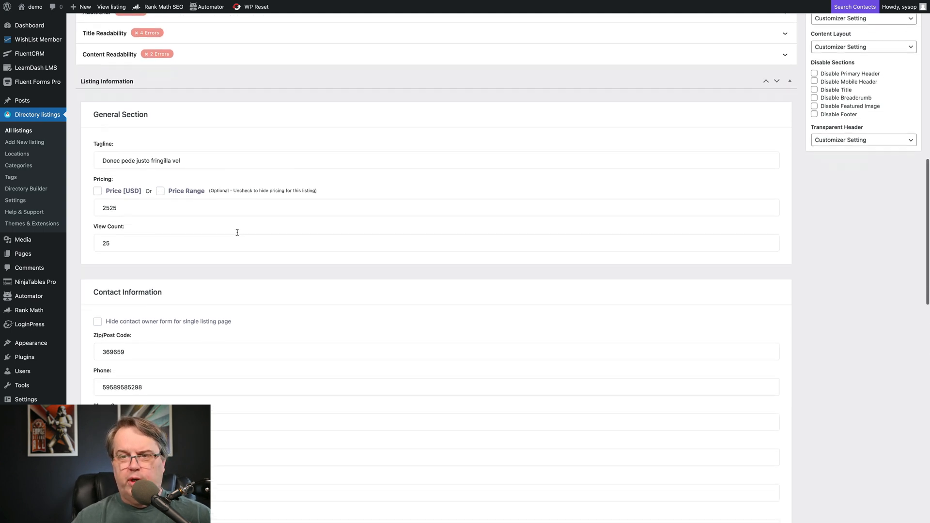
- Examine the listing's Contact Information, Map address and coordinate options, and Images & Video section down to the author setting
{"action": "scroll", "coordinate": [237, 232], "scroll_direction": "down", "scroll_amount": 5}
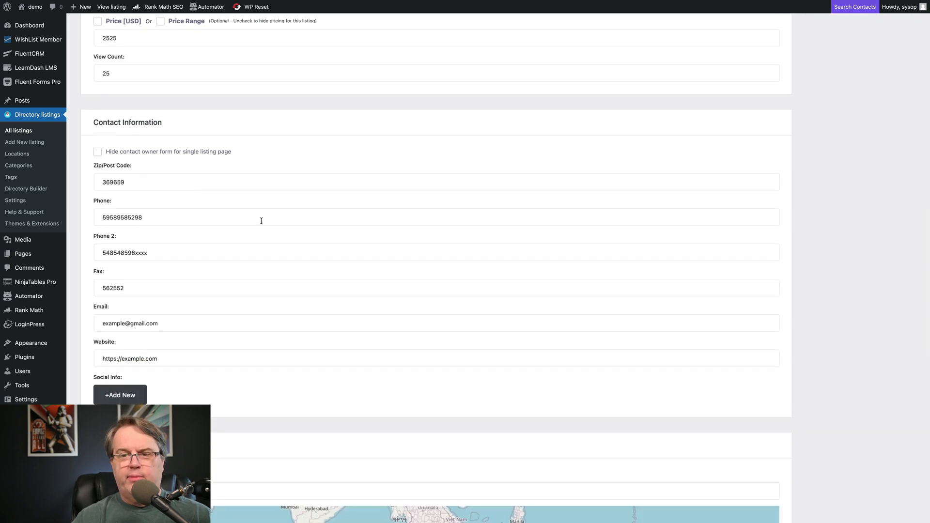
{"action": "scroll", "coordinate": [261, 221], "scroll_direction": "down", "scroll_amount": 8}
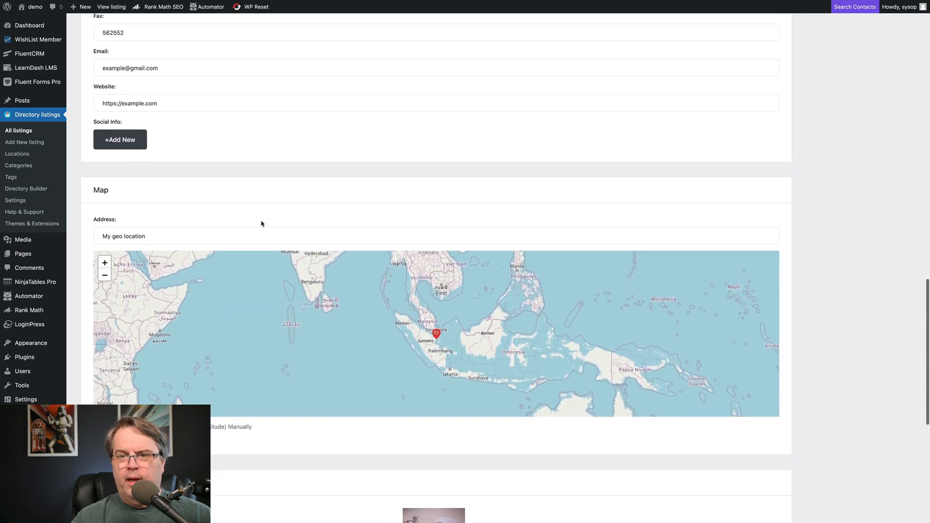
{"action": "scroll", "coordinate": [261, 222], "scroll_direction": "down", "scroll_amount": 2}
{"action": "scroll", "coordinate": [278, 193], "scroll_direction": "down", "scroll_amount": 1}
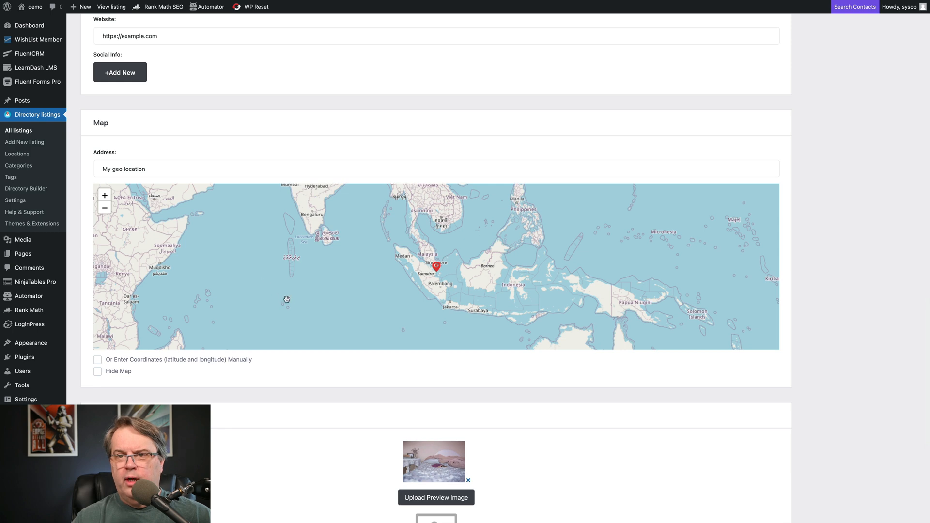
{"action": "left_click", "coordinate": [172, 169]}
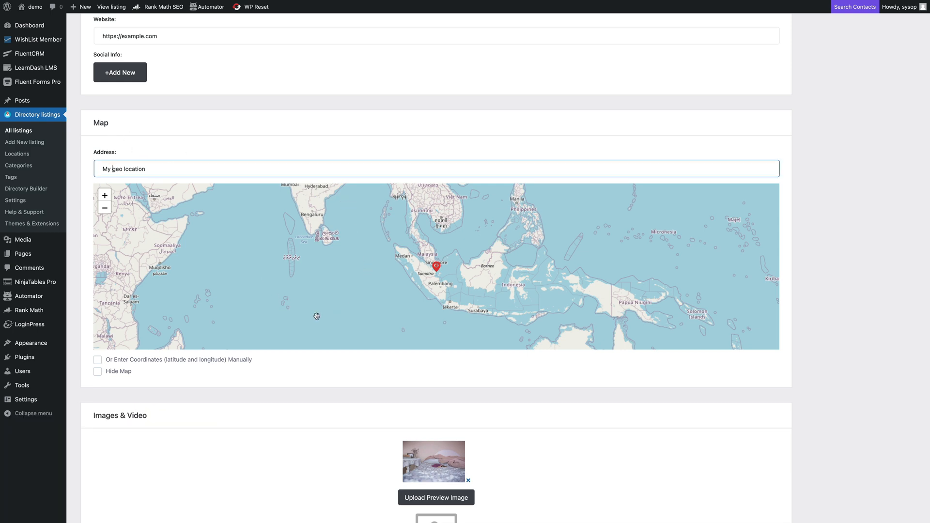
{"action": "scroll", "coordinate": [315, 315], "scroll_direction": "down", "scroll_amount": 1}
{"action": "scroll", "coordinate": [317, 316], "scroll_direction": "up", "scroll_amount": 1}
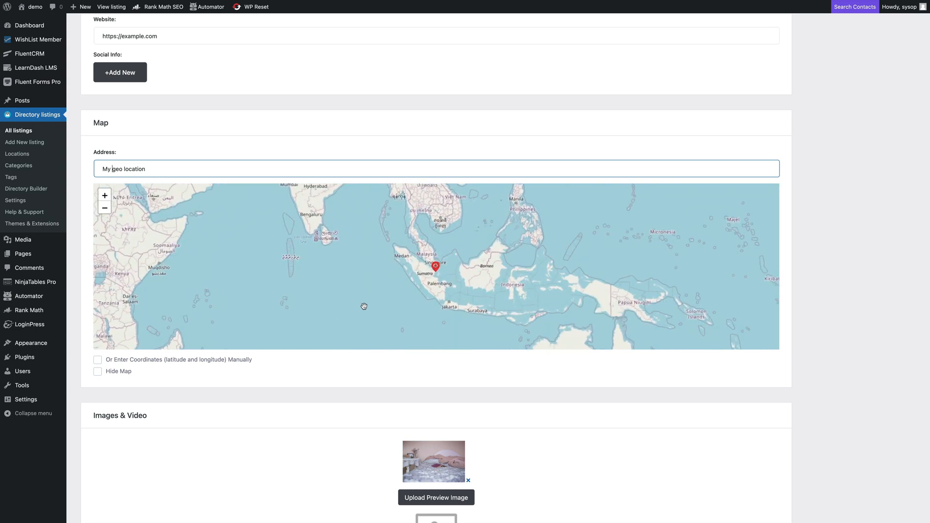
{"action": "scroll", "coordinate": [300, 438], "scroll_direction": "down", "scroll_amount": 3}
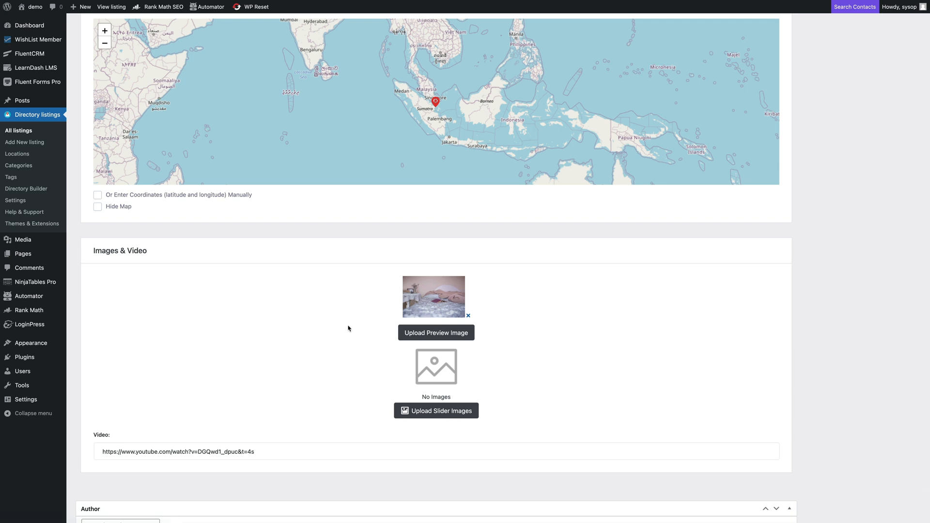
{"action": "scroll", "coordinate": [347, 329], "scroll_direction": "down", "scroll_amount": 3}
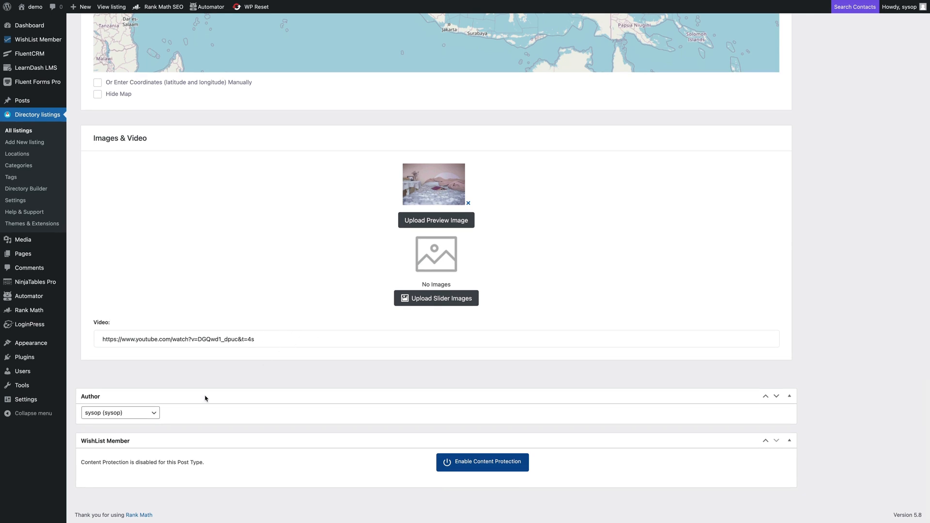
- Assign the Holly Cottage listing to a different author and collapse the WishList Member box
{"action": "left_click", "coordinate": [146, 414]}
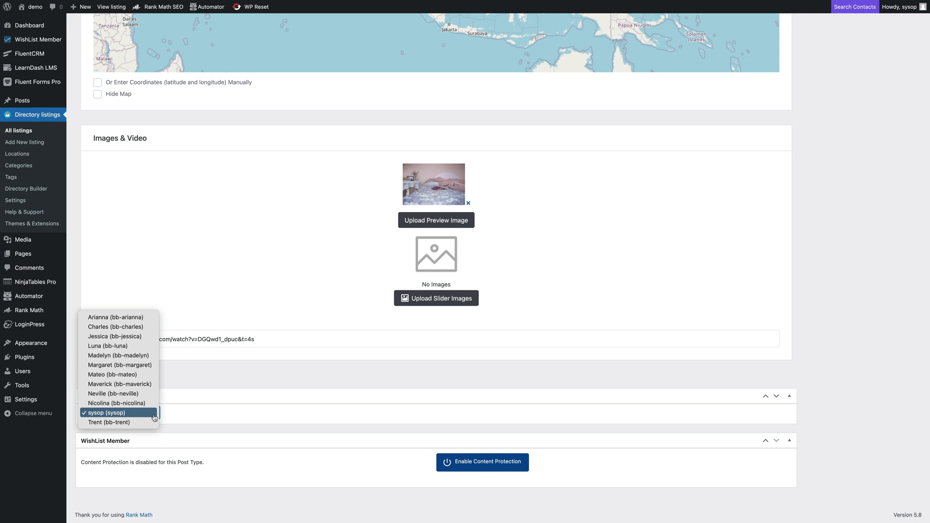
{"action": "left_click", "coordinate": [136, 365]}
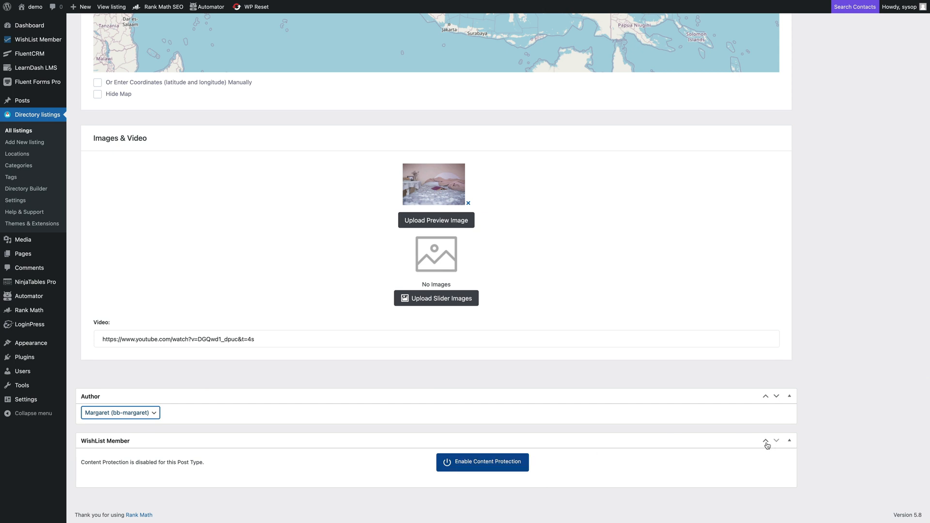
{"action": "left_click", "coordinate": [789, 442]}
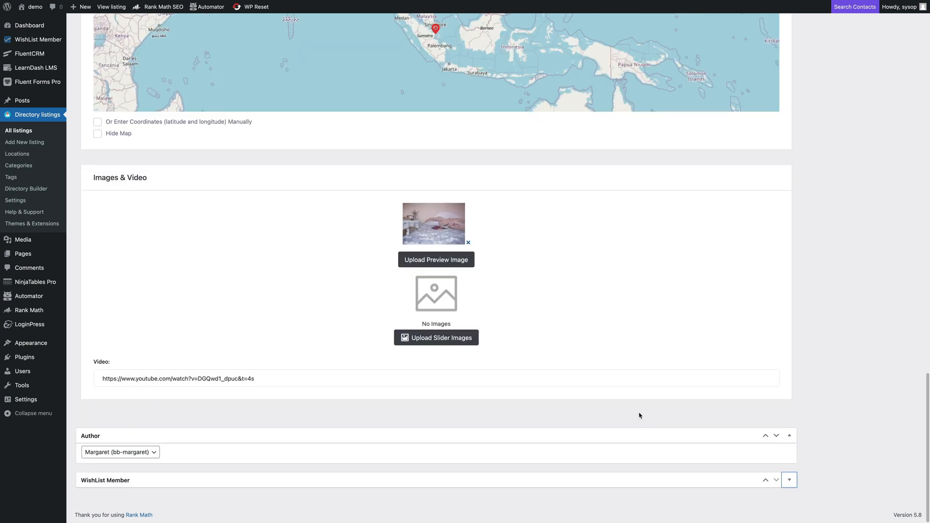
- Review the Locations, Categories and Tags assigned to the Holly Cottage listing
{"action": "scroll", "coordinate": [637, 413], "scroll_direction": "up", "scroll_amount": 9}
{"action": "scroll", "coordinate": [639, 413], "scroll_direction": "up", "scroll_amount": 12}
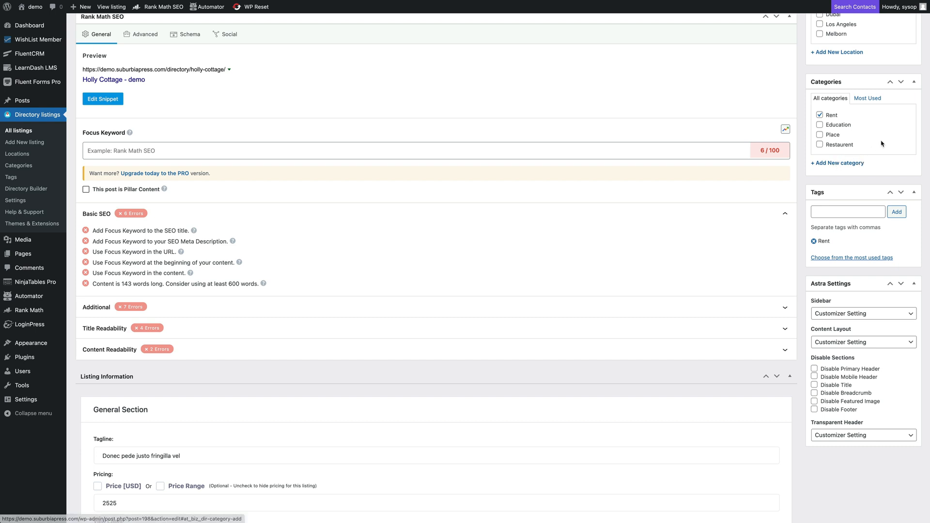
{"action": "scroll", "coordinate": [881, 140], "scroll_direction": "up", "scroll_amount": 1}
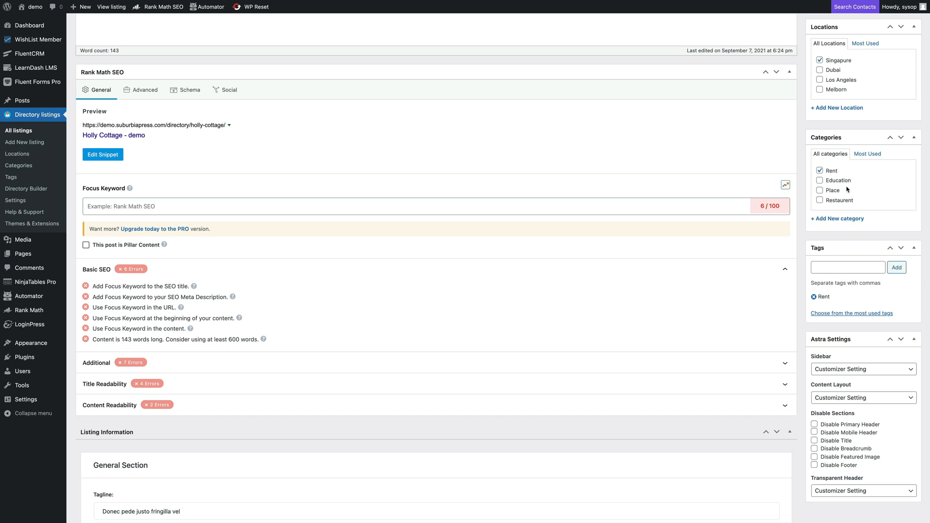
{"action": "scroll", "coordinate": [849, 188], "scroll_direction": "up", "scroll_amount": 1}
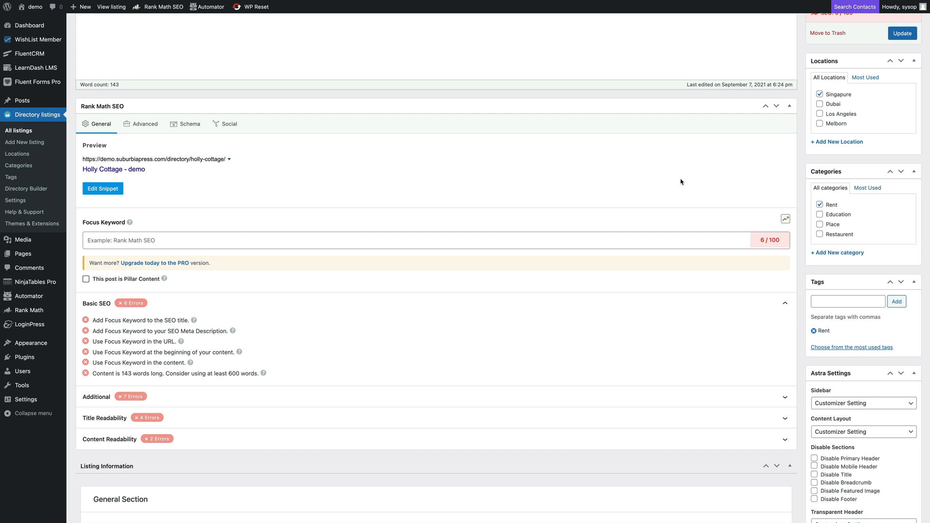
- Start a new directory listing and check the paragraph and heading styles available for its description
{"action": "left_click", "coordinate": [30, 143]}
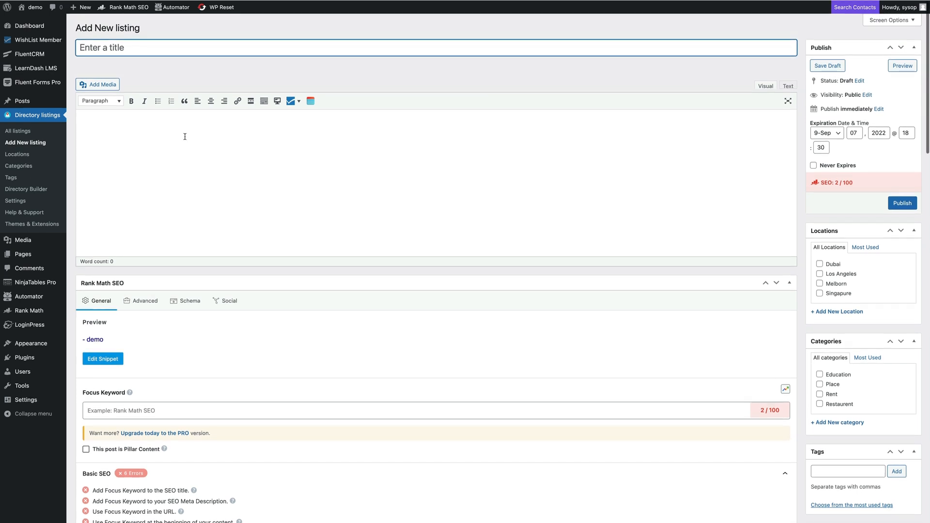
{"action": "left_click", "coordinate": [119, 101]}
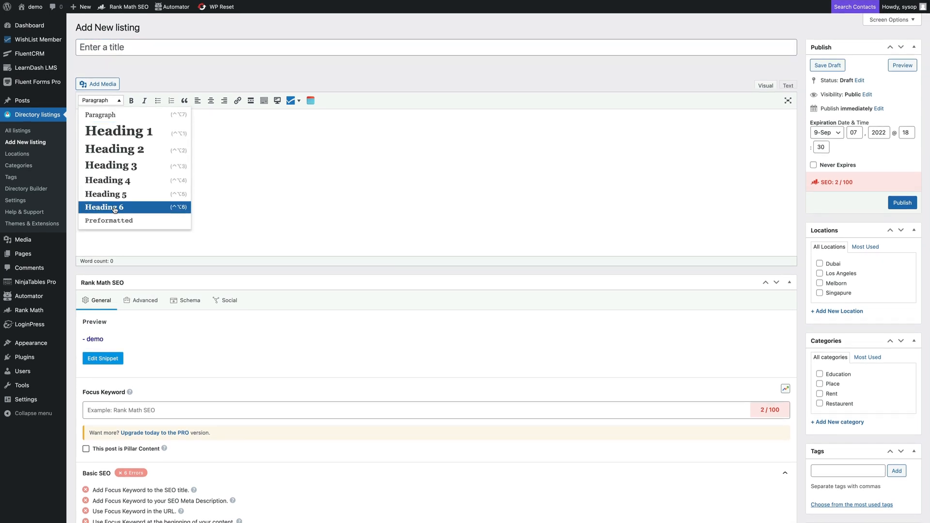
{"action": "left_click", "coordinate": [332, 151]}
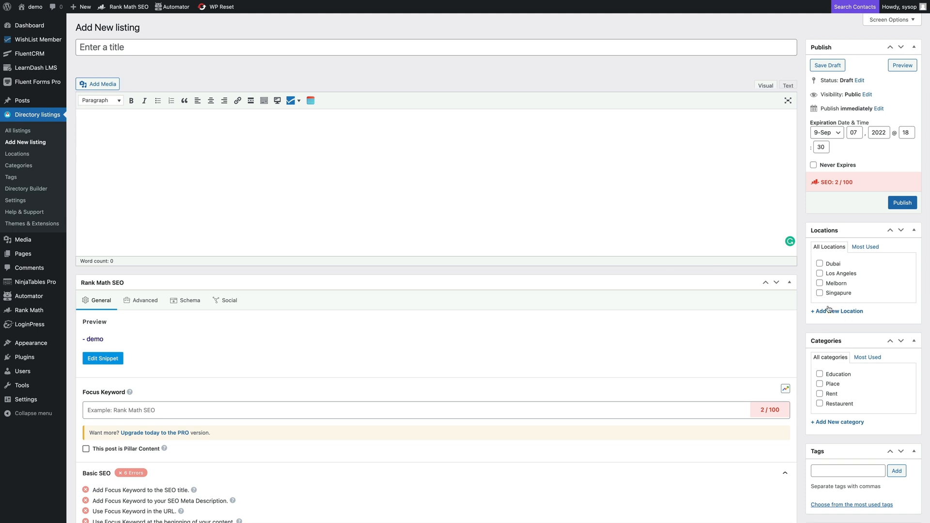
- Collapse the Rank Math SEO box on the new listing form
{"action": "scroll", "coordinate": [590, 294], "scroll_direction": "down", "scroll_amount": 2}
{"action": "scroll", "coordinate": [595, 291], "scroll_direction": "up", "scroll_amount": 1}
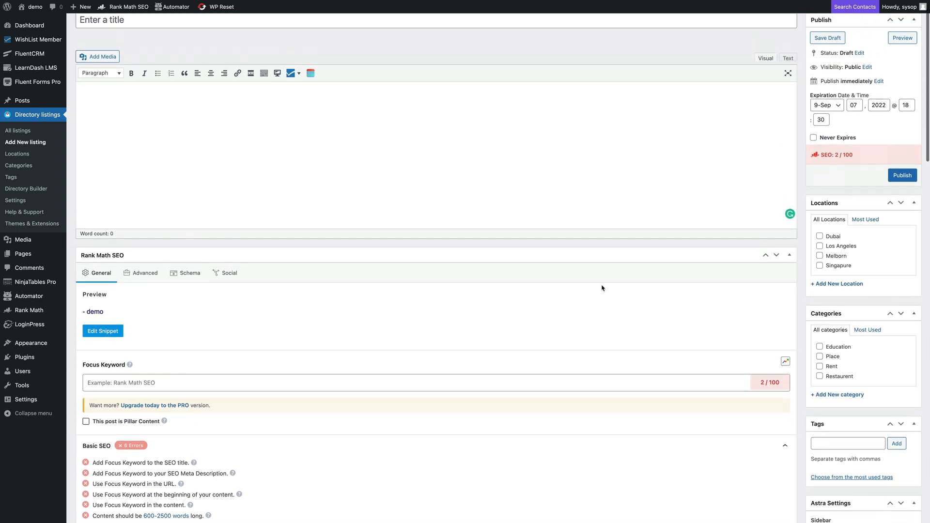
{"action": "scroll", "coordinate": [603, 288], "scroll_direction": "up", "scroll_amount": 1}
{"action": "left_click", "coordinate": [789, 284]}
{"action": "scroll", "coordinate": [580, 260], "scroll_direction": "down", "scroll_amount": 1}
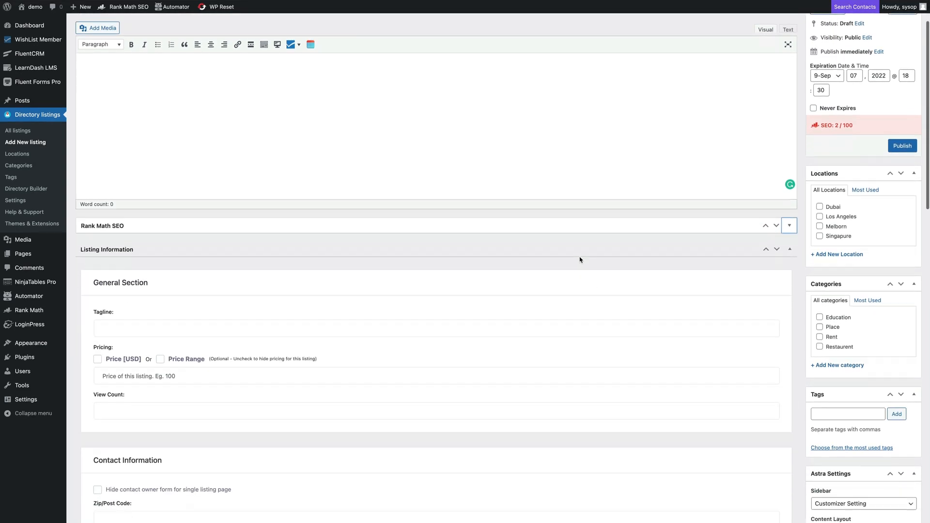
- Examine the new listing's General Section and Contact Information fields, including the option to hide the contact owner form
{"action": "scroll", "coordinate": [580, 259], "scroll_direction": "down", "scroll_amount": 3}
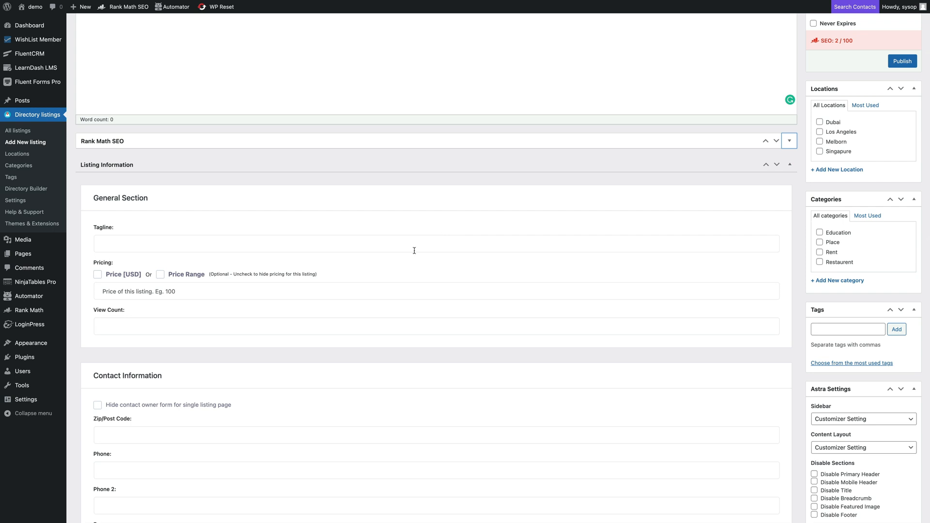
{"action": "scroll", "coordinate": [316, 308], "scroll_direction": "down", "scroll_amount": 5}
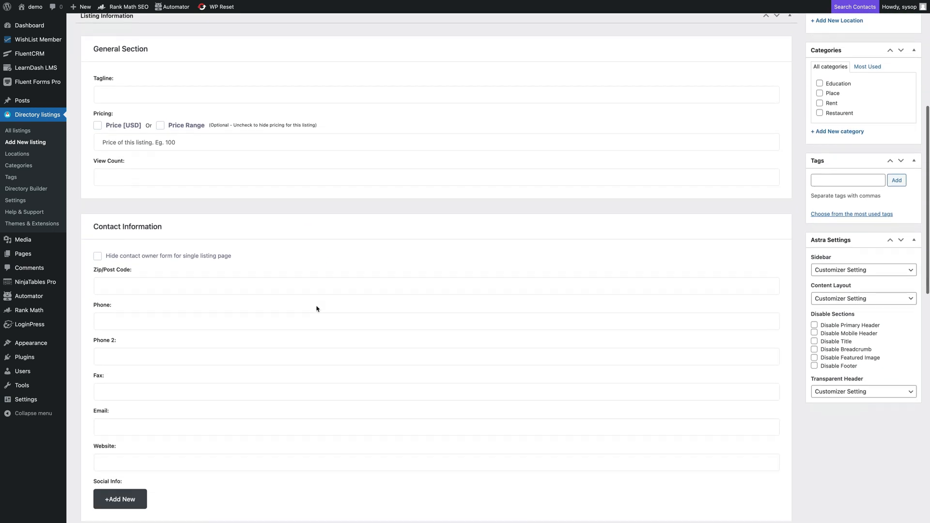
{"action": "scroll", "coordinate": [317, 308], "scroll_direction": "down", "scroll_amount": 1}
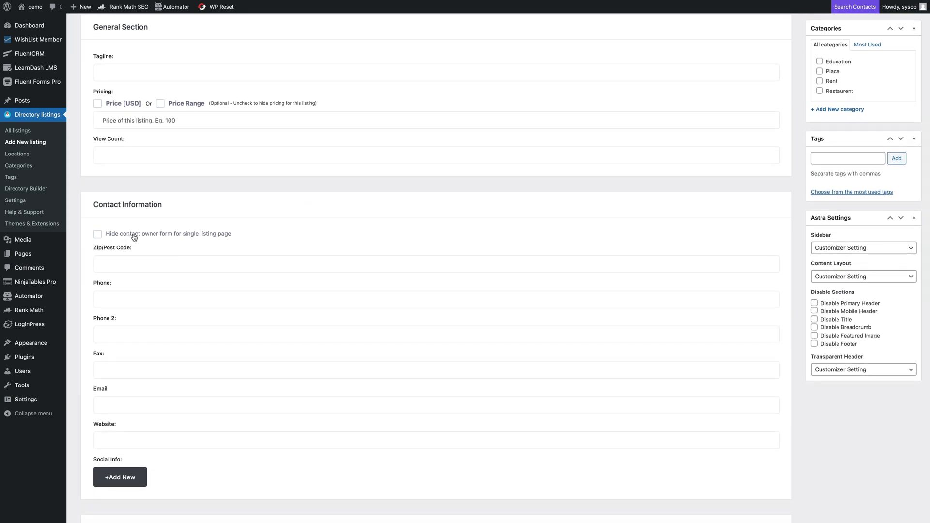
{"action": "scroll", "coordinate": [138, 238], "scroll_direction": "up", "scroll_amount": 1}
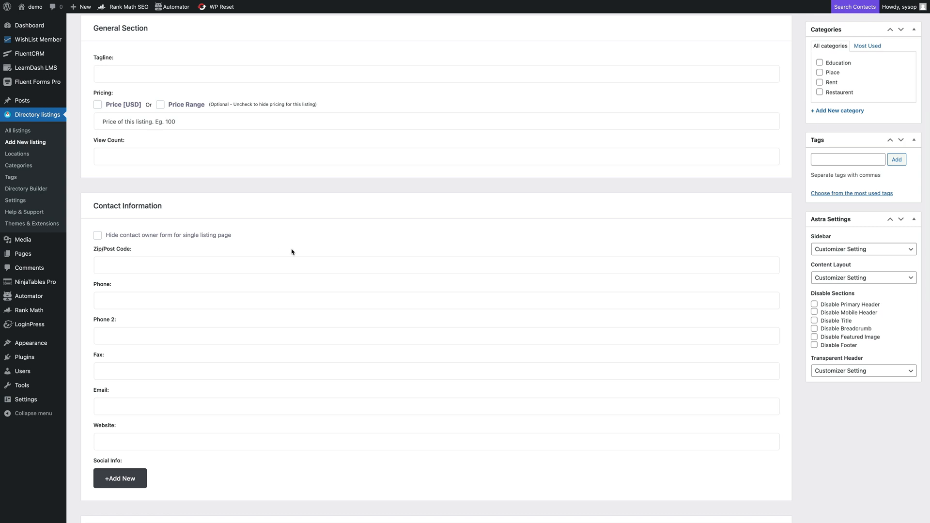
{"action": "scroll", "coordinate": [291, 249], "scroll_direction": "down", "scroll_amount": 1}
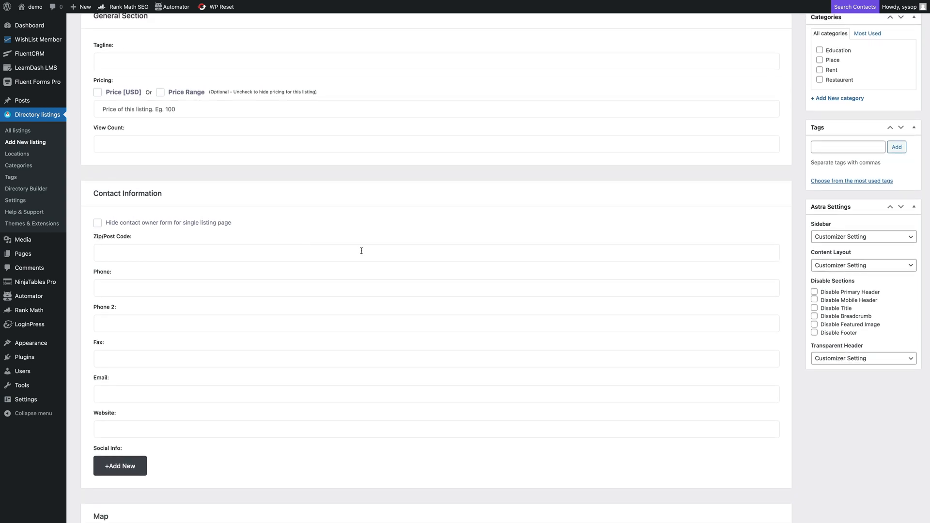
- Add a Social Info entry to the new listing's Contact Information and check which social networks it offers
{"action": "scroll", "coordinate": [362, 250], "scroll_direction": "down", "scroll_amount": 3}
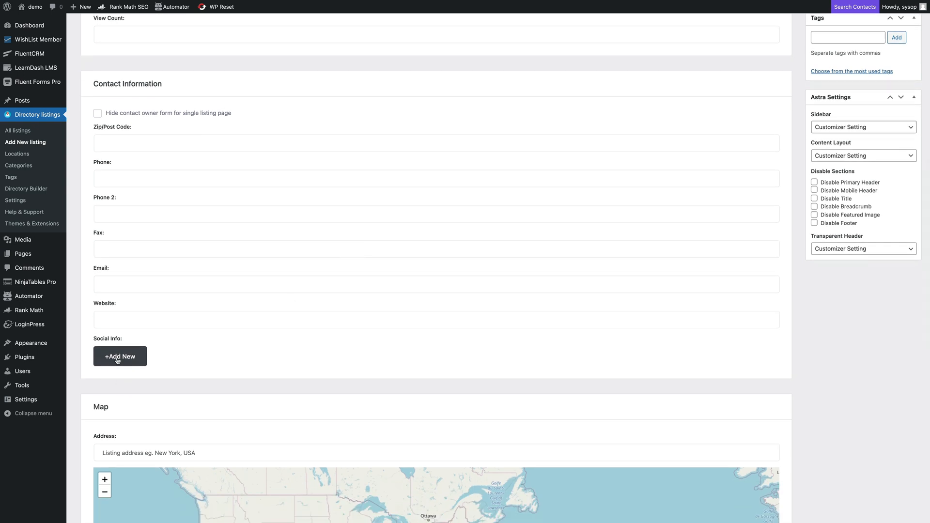
{"action": "left_click", "coordinate": [117, 359]}
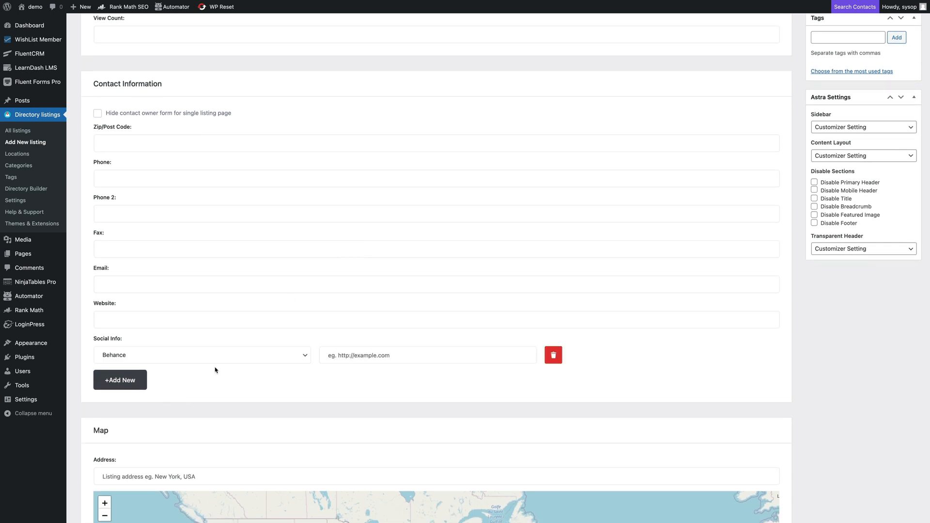
{"action": "left_click", "coordinate": [301, 361]}
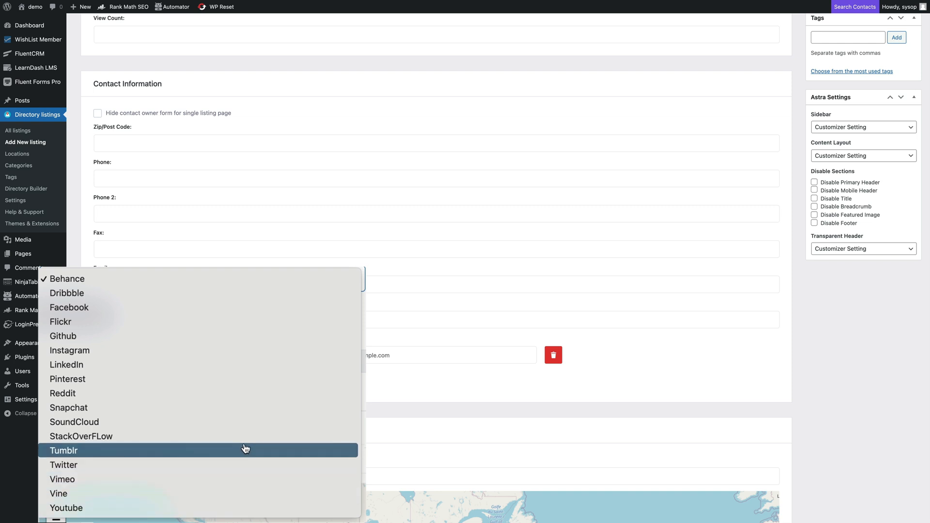
{"action": "key", "text": "Escape"}
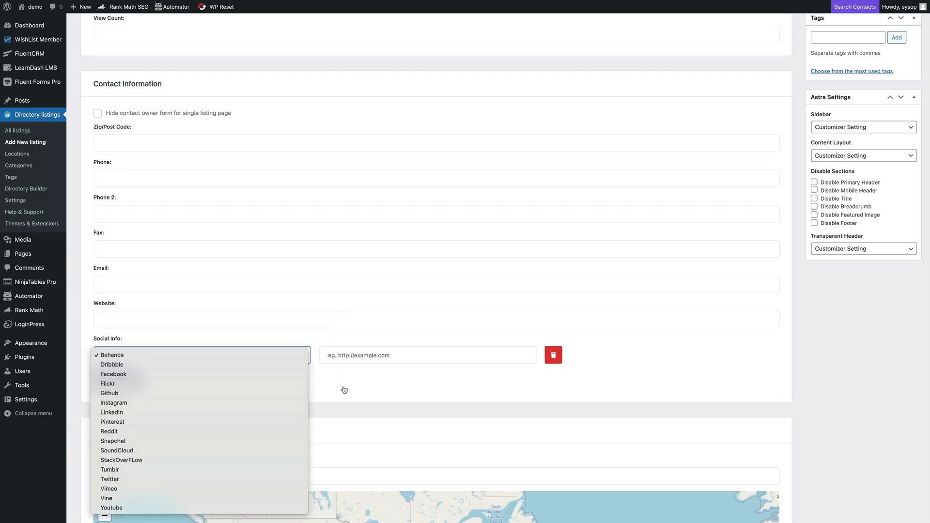
{"action": "left_click", "coordinate": [401, 355]}
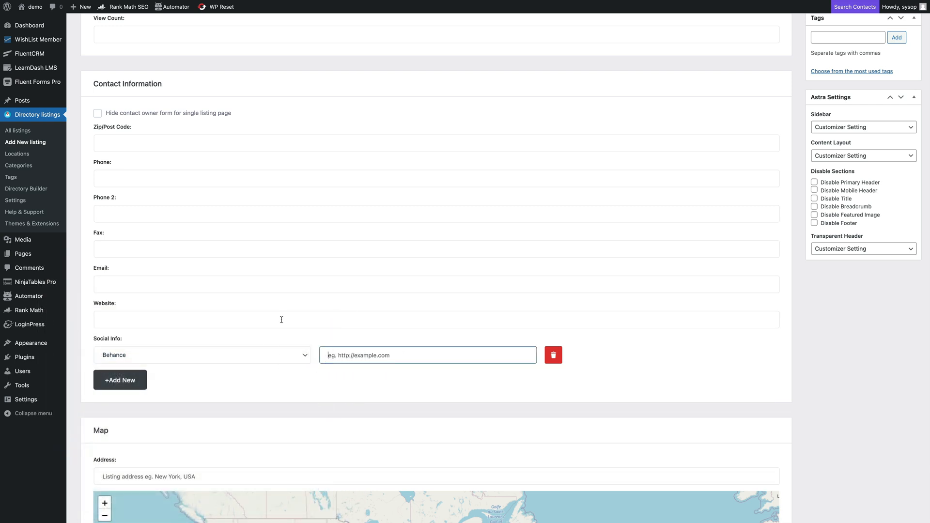
- Enter Orlando City Hall's street address in the Map section and choose the matching Orlando suggestion
{"action": "scroll", "coordinate": [281, 318], "scroll_direction": "down", "scroll_amount": 5}
{"action": "left_click", "coordinate": [215, 235]}
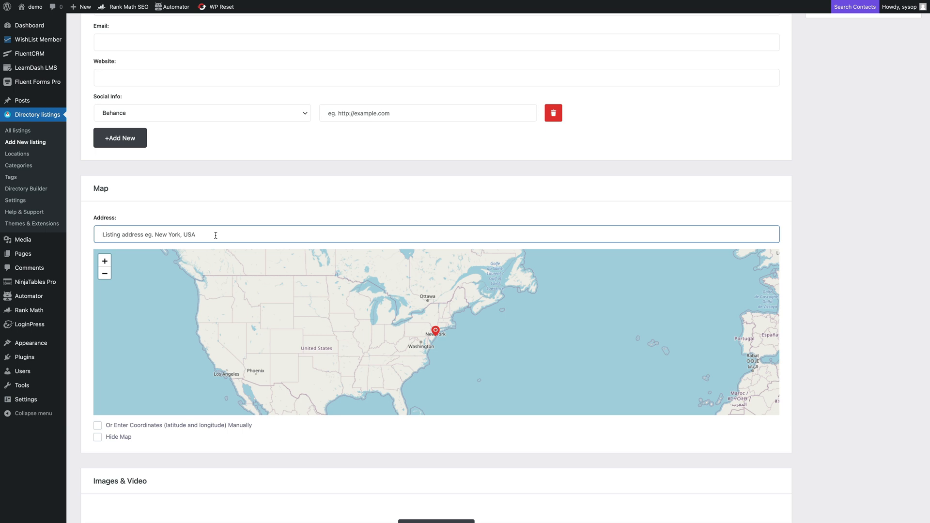
{"action": "type", "text": "400 S."}
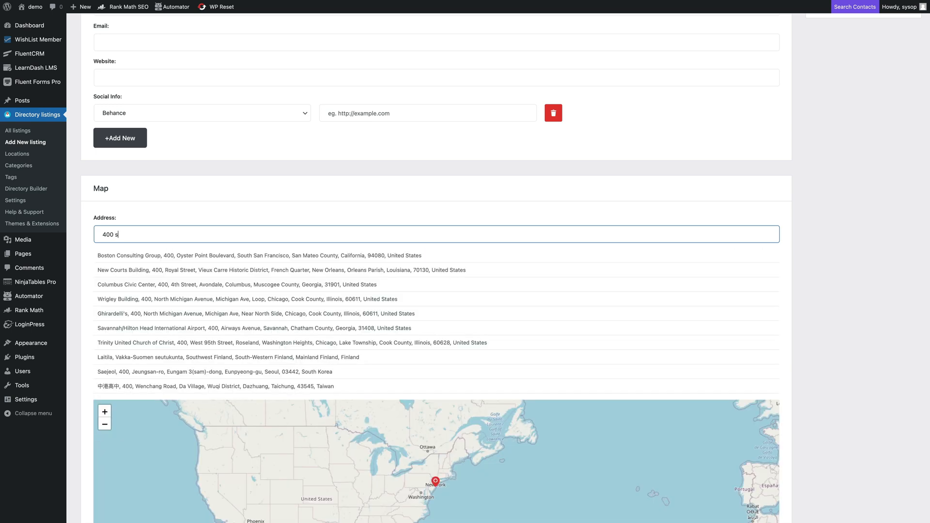
{"action": "type", "text": " o"}
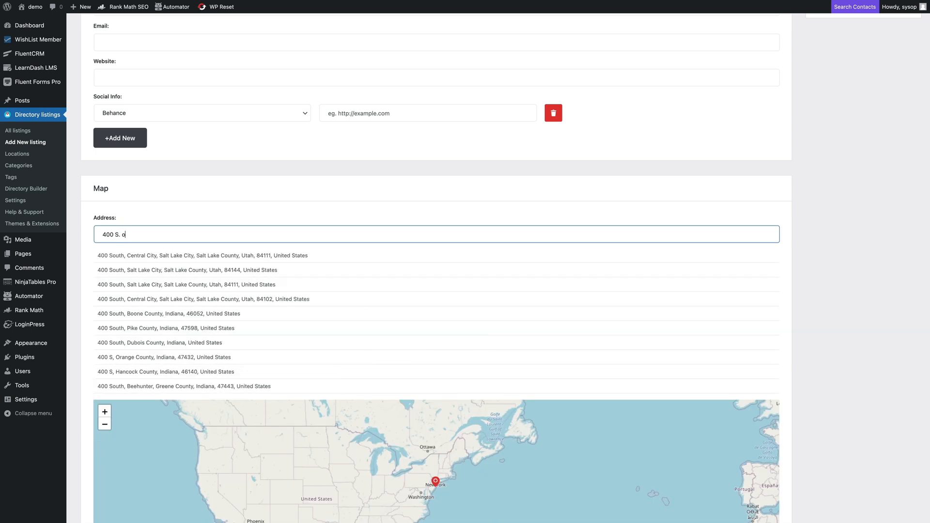
{"action": "type", "text": "range avenue"}
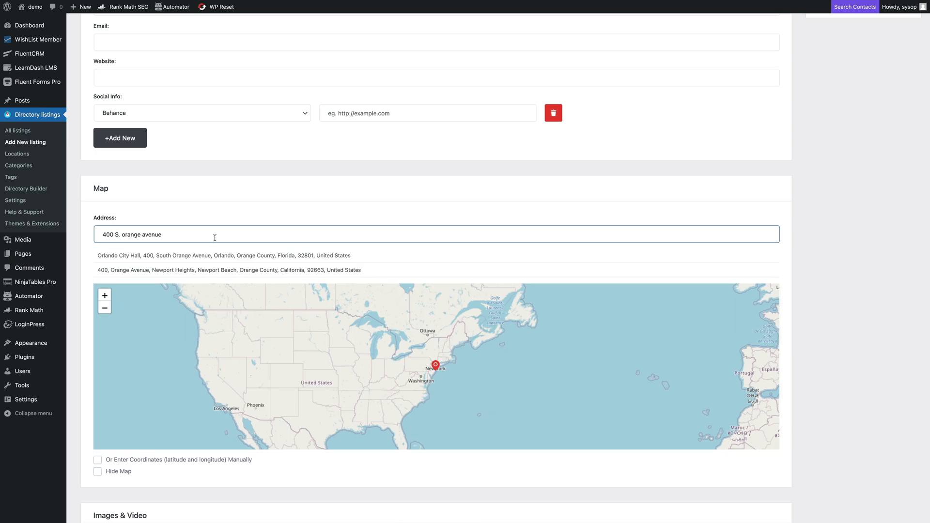
{"action": "left_click", "coordinate": [164, 261]}
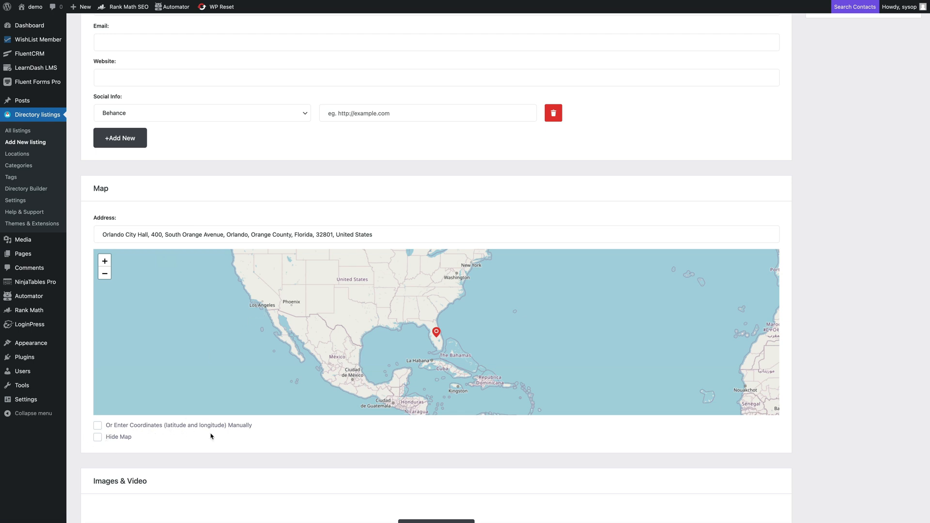
- Set the listing's author to the fourth user in the author list
{"action": "scroll", "coordinate": [818, 284], "scroll_direction": "down", "scroll_amount": 5}
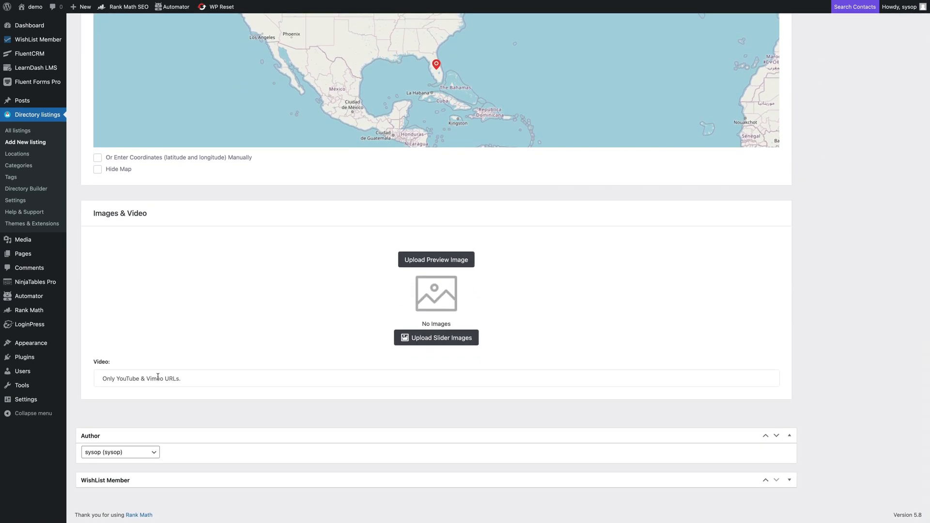
{"action": "left_click", "coordinate": [137, 452]}
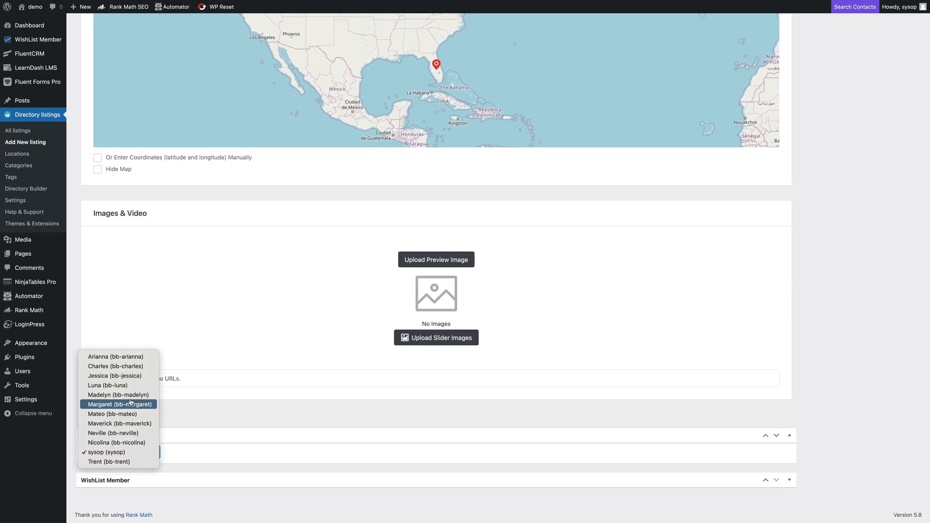
{"action": "left_click", "coordinate": [125, 385]}
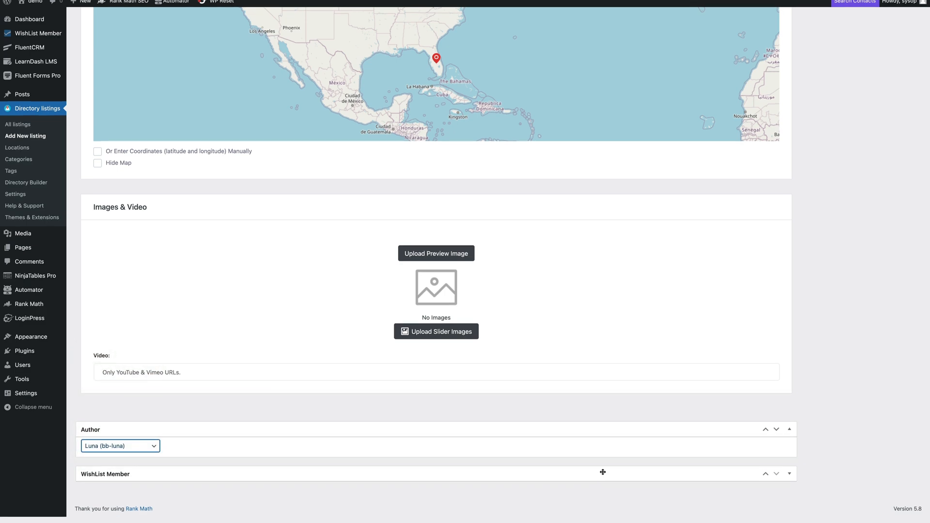
- Create a new location named Orlando without a parent for the listing
{"action": "scroll", "coordinate": [626, 468], "scroll_direction": "up", "scroll_amount": 20}
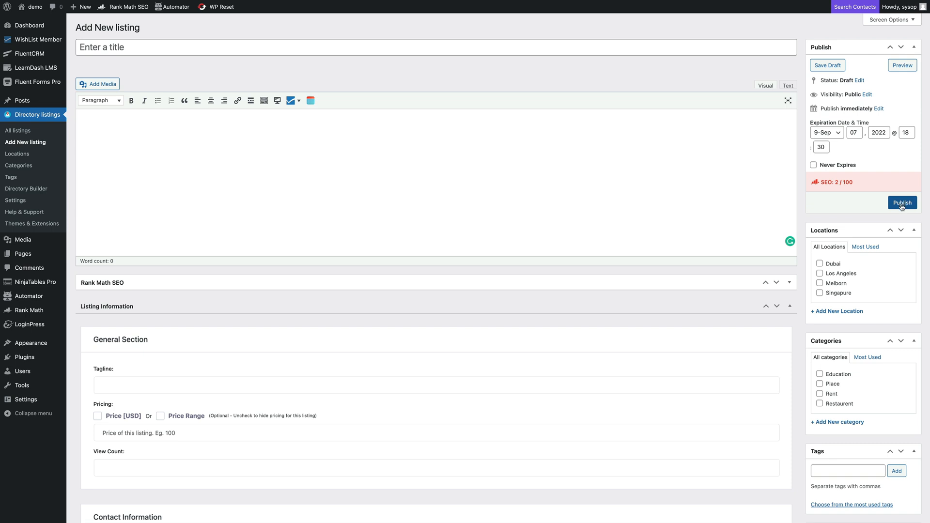
{"action": "left_click", "coordinate": [834, 313]}
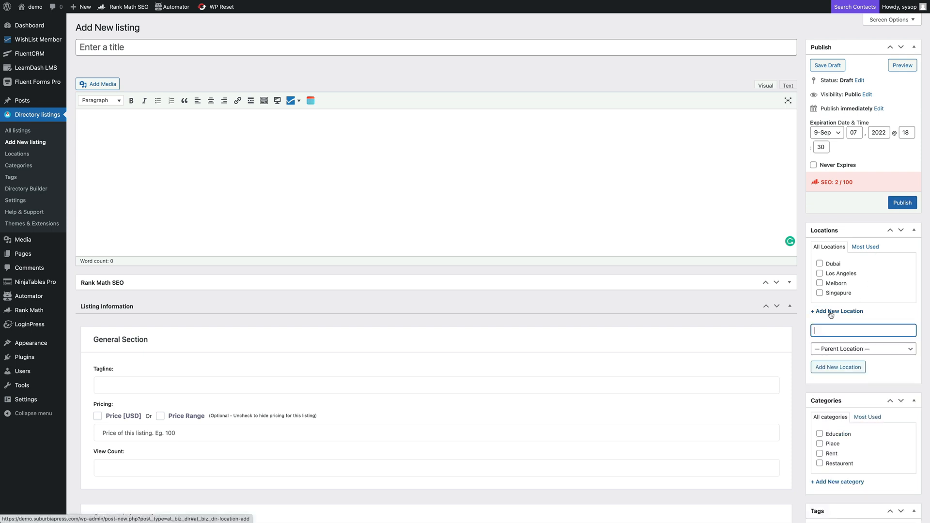
{"action": "type", "text": "Orlando"}
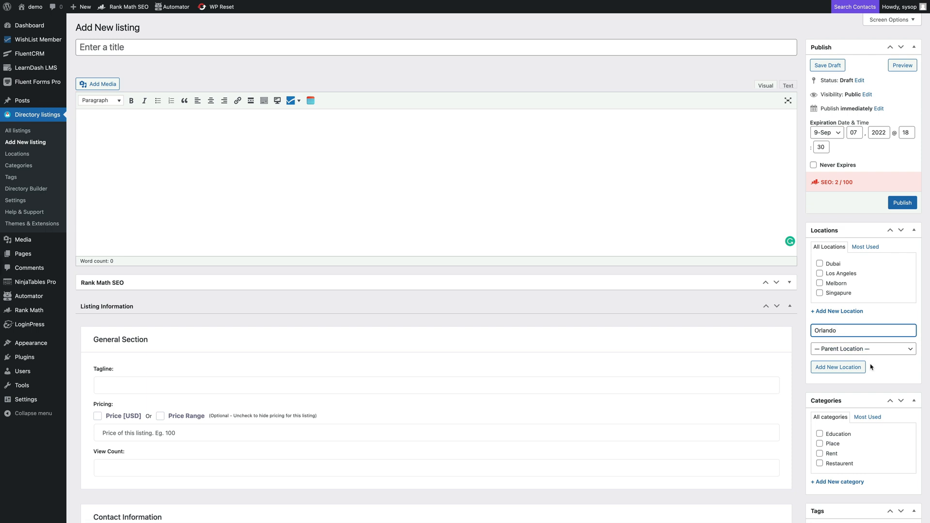
{"action": "left_click", "coordinate": [886, 353]}
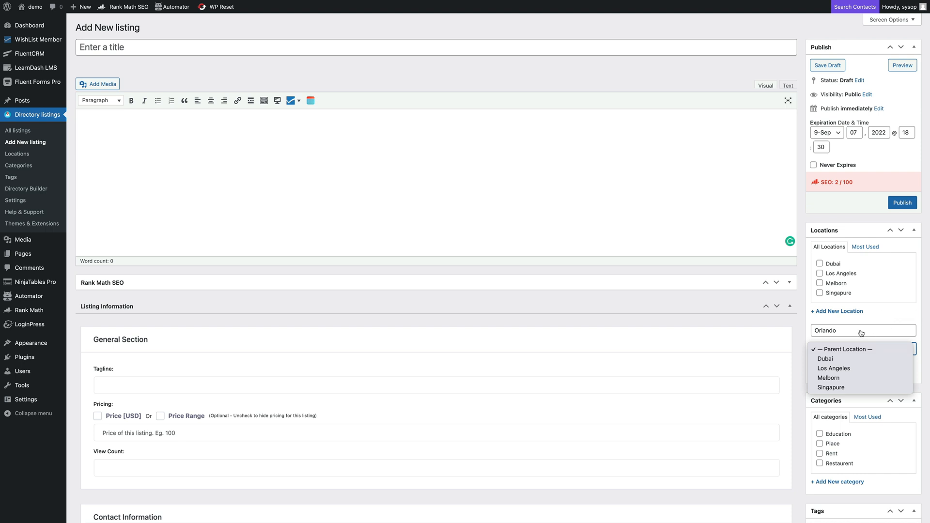
{"action": "left_click", "coordinate": [903, 316]}
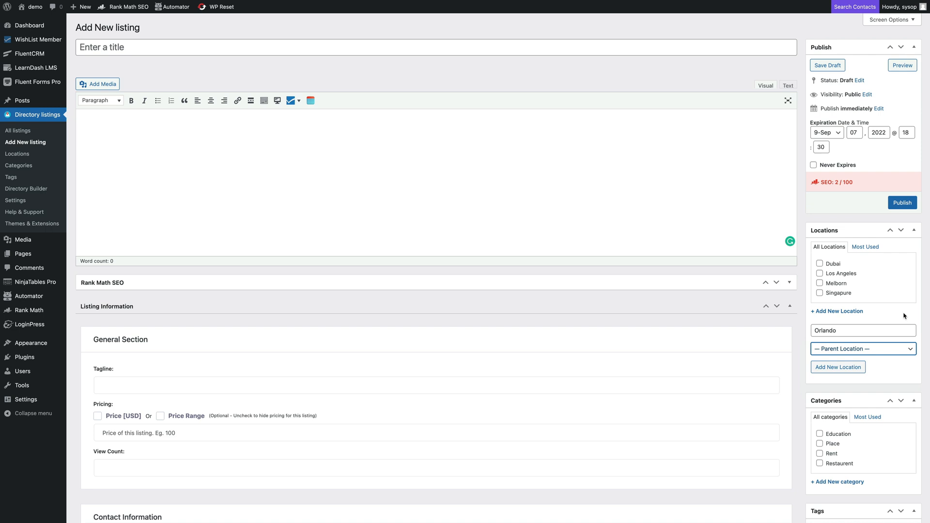
{"action": "left_click", "coordinate": [835, 371]}
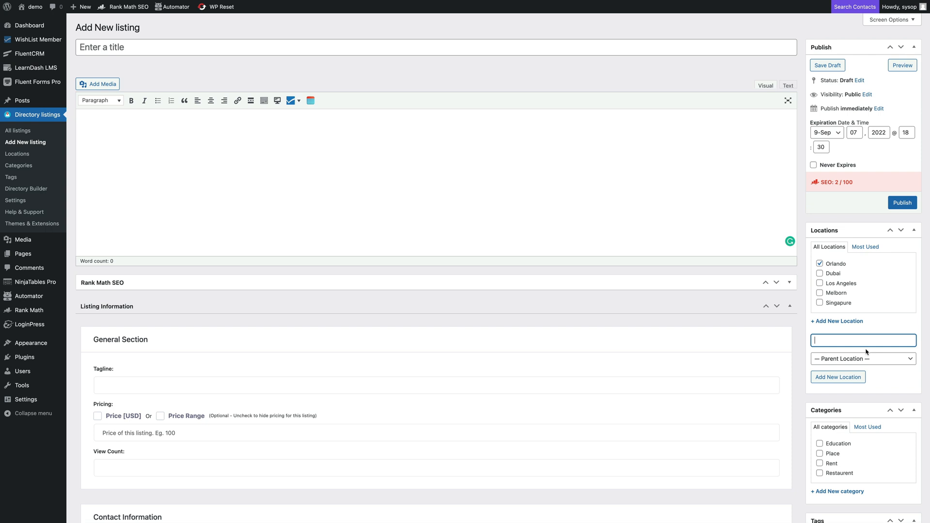
- Create a Downtown location with Orlando as its parent for the listing
{"action": "type", "text": "Downtown"}
{"action": "left_click", "coordinate": [876, 360]}
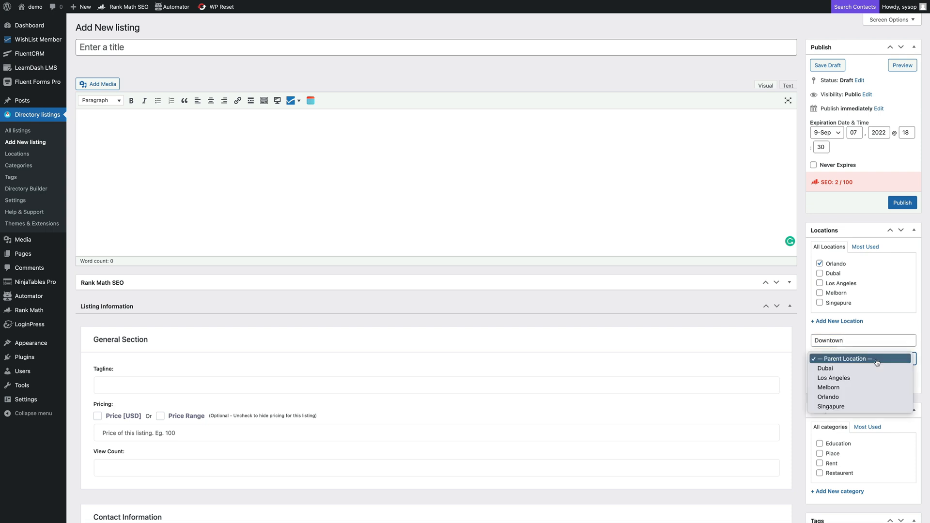
{"action": "left_click", "coordinate": [866, 397]}
{"action": "left_click", "coordinate": [850, 378]}
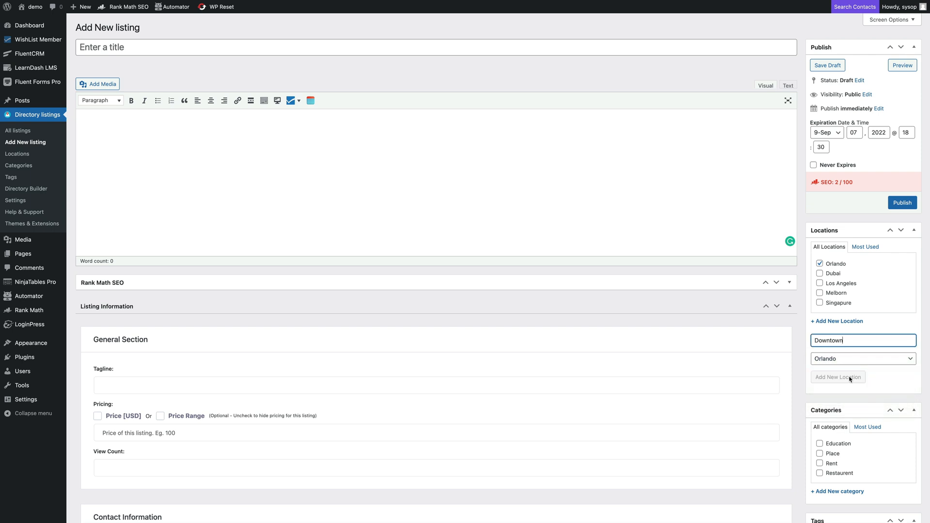
{"action": "left_click", "coordinate": [819, 264]}
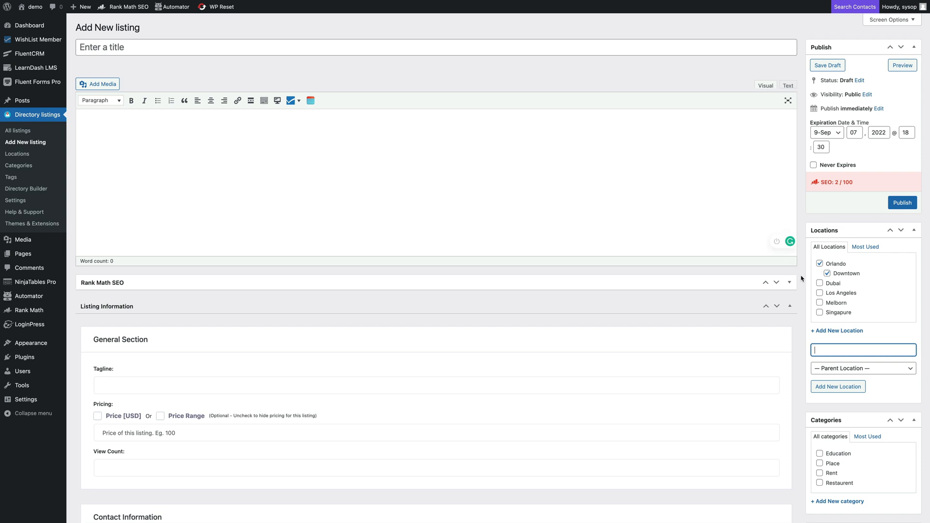
- Assign the listing to the Rent category and add the tag Government
{"action": "scroll", "coordinate": [794, 276], "scroll_direction": "down", "scroll_amount": 3}
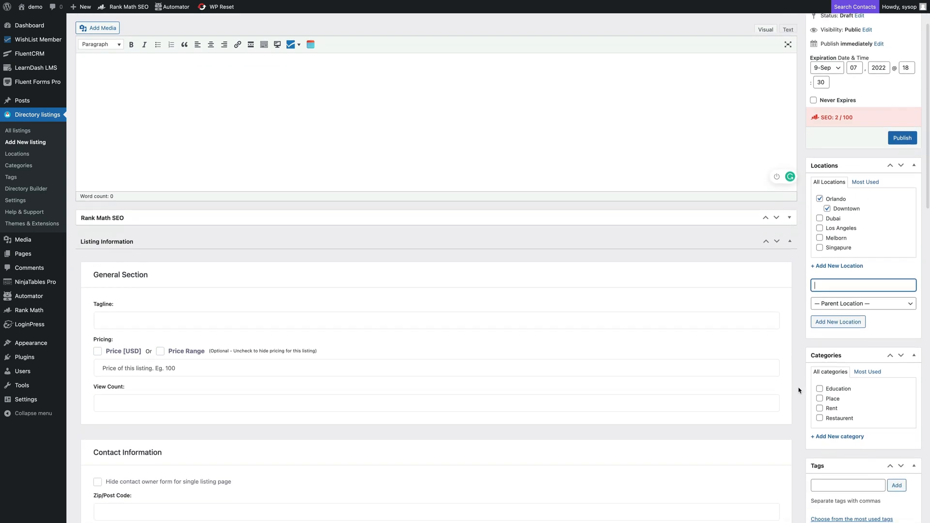
{"action": "left_click", "coordinate": [820, 410]}
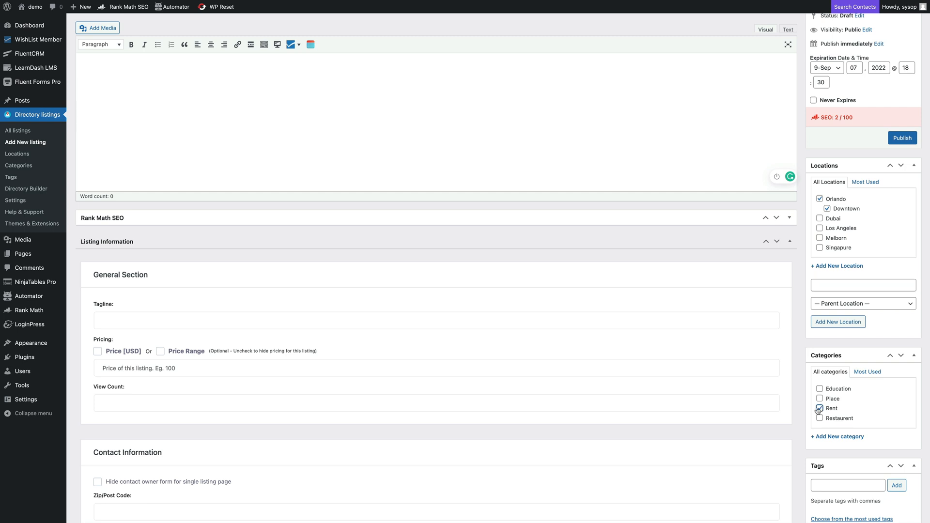
{"action": "scroll", "coordinate": [870, 410], "scroll_direction": "down", "scroll_amount": 5}
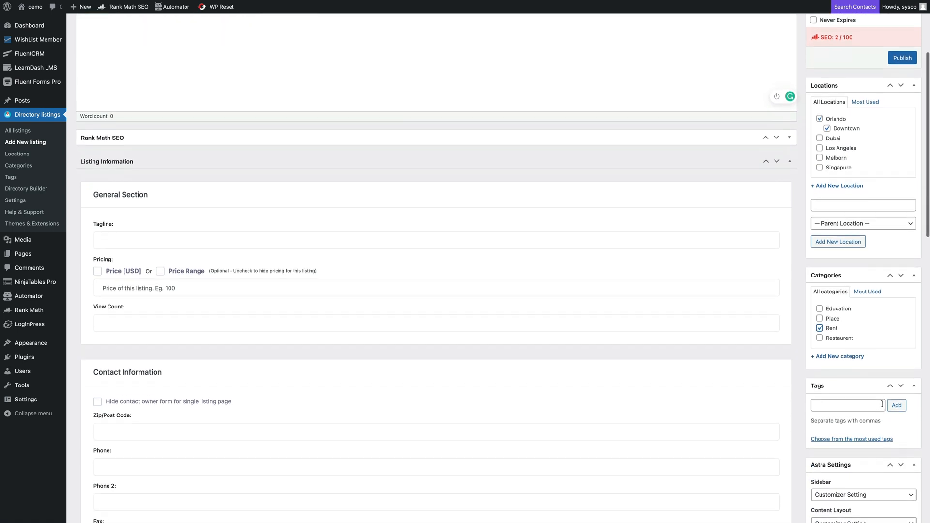
{"action": "left_click", "coordinate": [866, 384]}
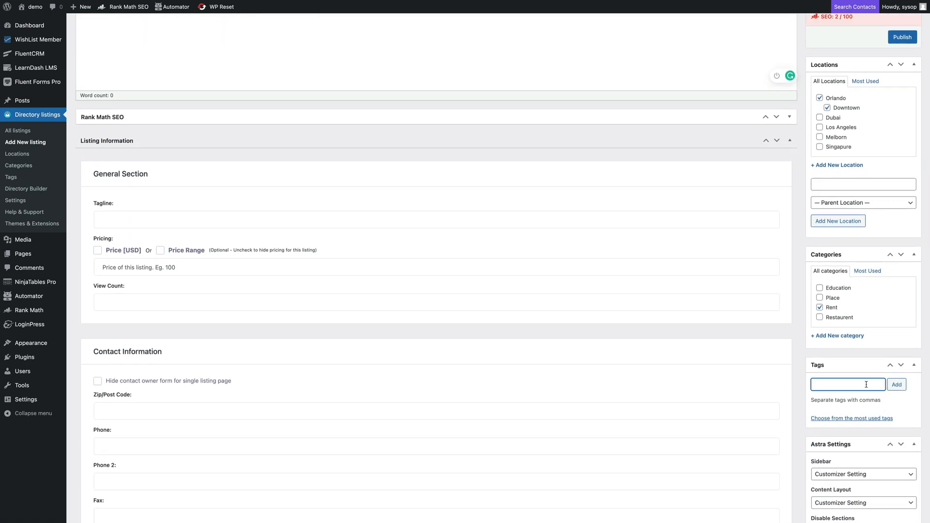
{"action": "type", "text": "Government"}
{"action": "scroll", "coordinate": [888, 384], "scroll_direction": "down", "scroll_amount": 1}
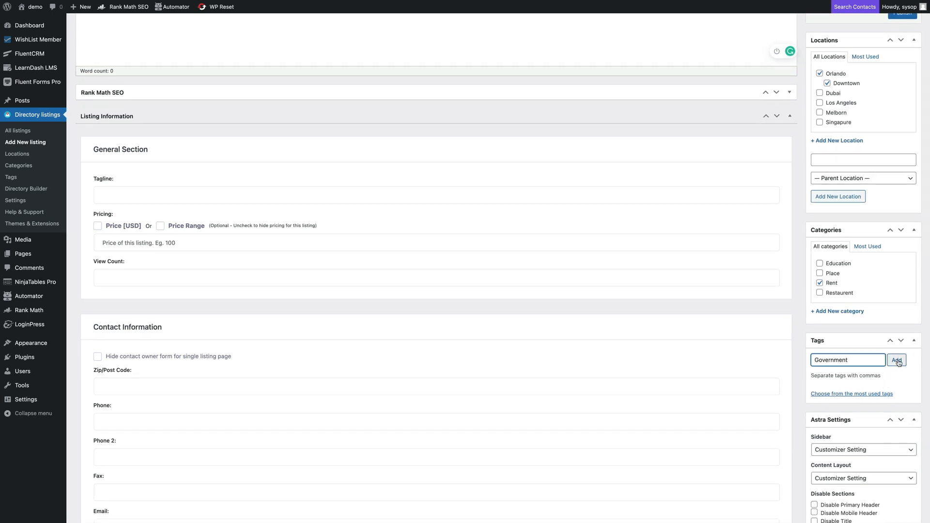
{"action": "left_click", "coordinate": [896, 360]}
{"action": "scroll", "coordinate": [890, 362], "scroll_direction": "up", "scroll_amount": 9}
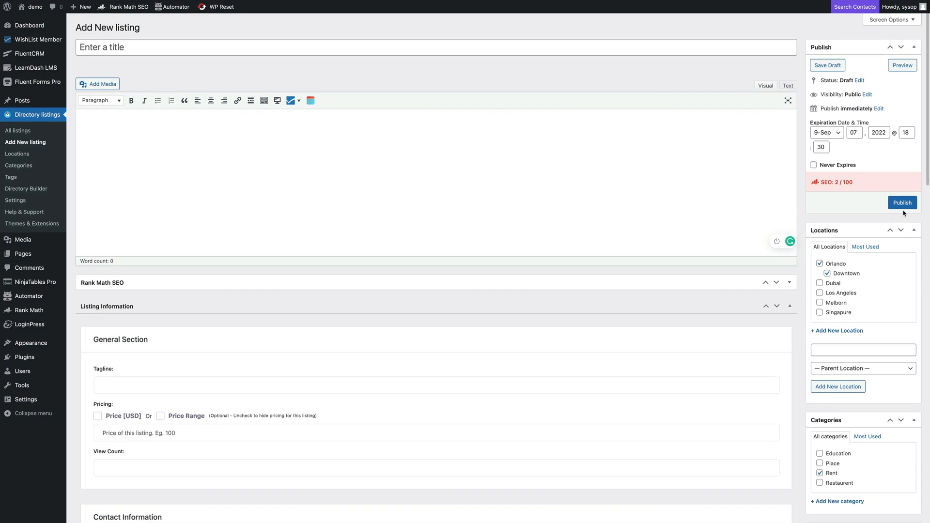
{"action": "left_click", "coordinate": [901, 210]}
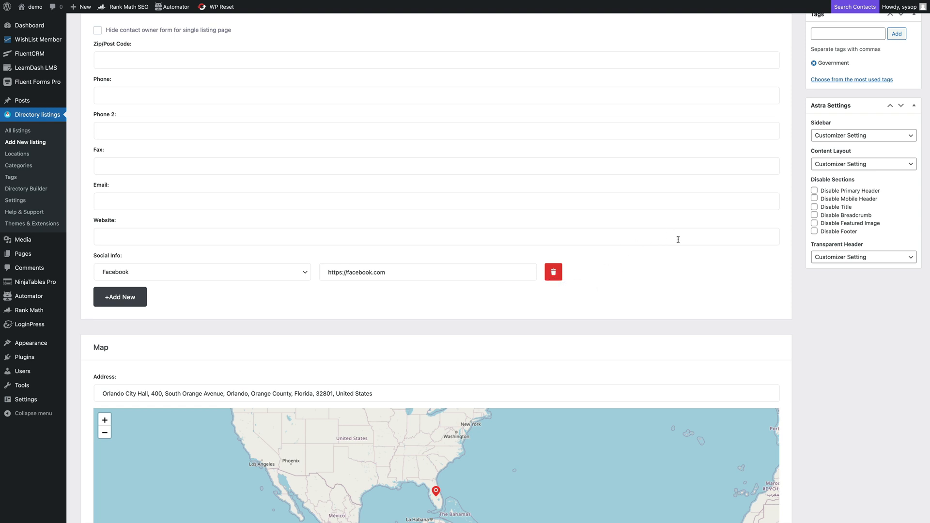
{"action": "scroll", "coordinate": [677, 239], "scroll_direction": "up", "scroll_amount": 15}
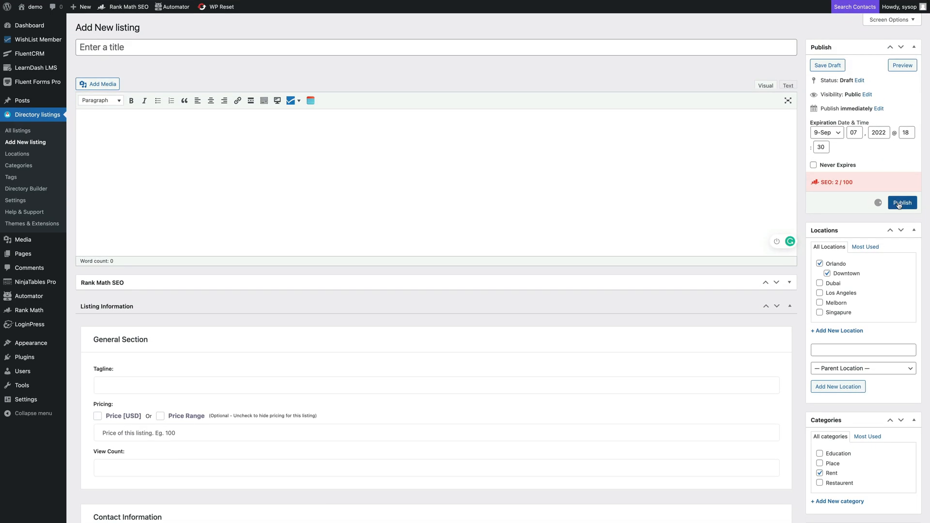
{"action": "left_click", "coordinate": [898, 204]}
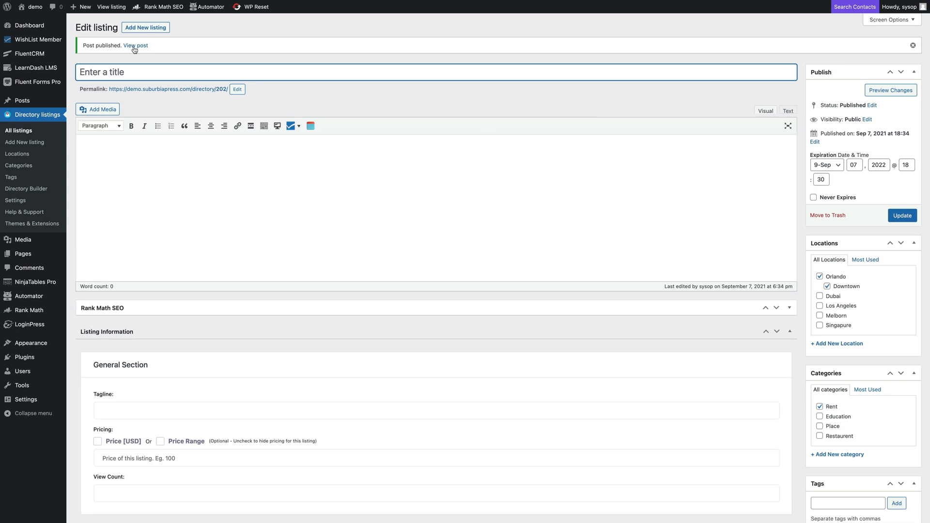
- Open the published listing on the site and review its category, location, tag, map, contact and author information
{"action": "left_click", "coordinate": [135, 46]}
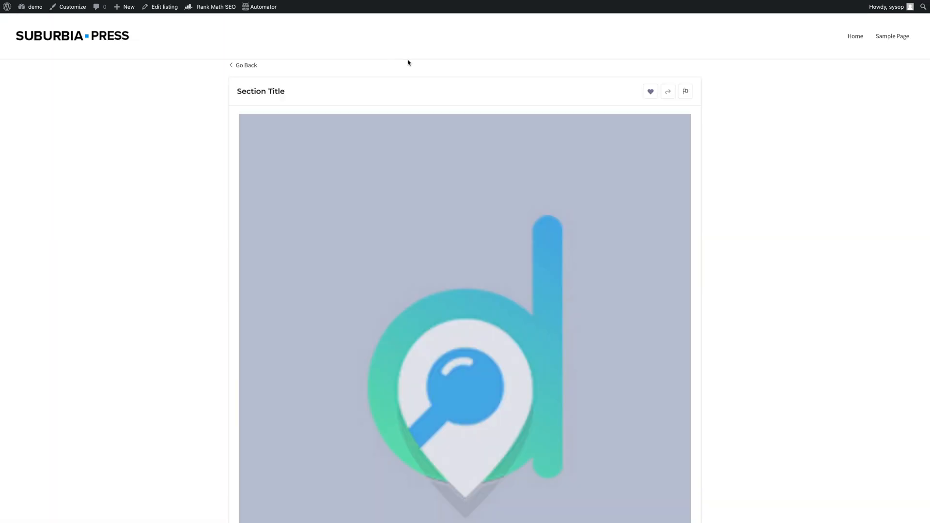
{"action": "scroll", "coordinate": [340, 170], "scroll_direction": "down", "scroll_amount": 7}
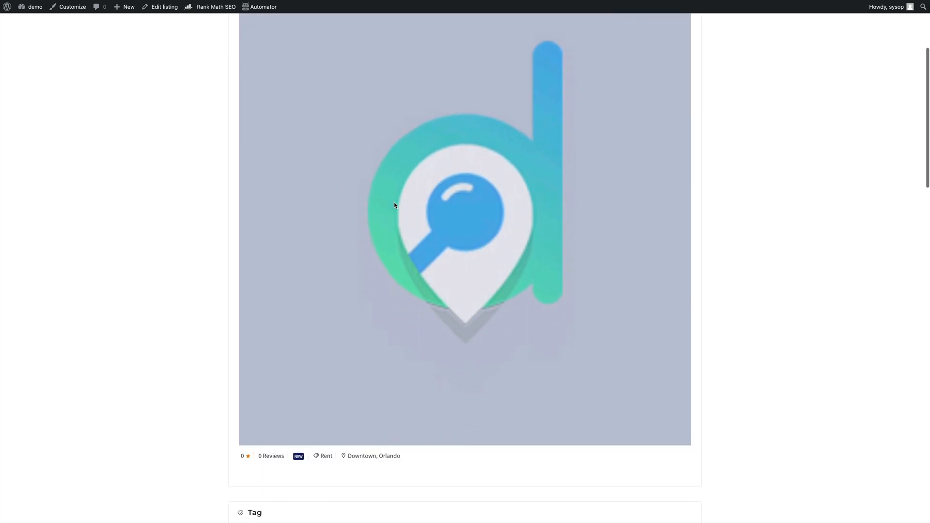
{"action": "scroll", "coordinate": [387, 245], "scroll_direction": "down", "scroll_amount": 3}
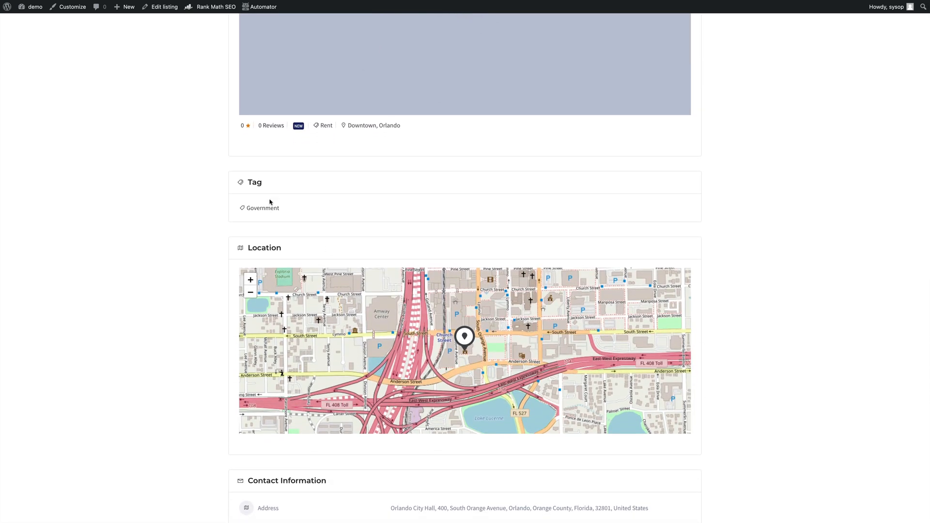
{"action": "scroll", "coordinate": [797, 317], "scroll_direction": "down", "scroll_amount": 2}
{"action": "scroll", "coordinate": [796, 317], "scroll_direction": "down", "scroll_amount": 3}
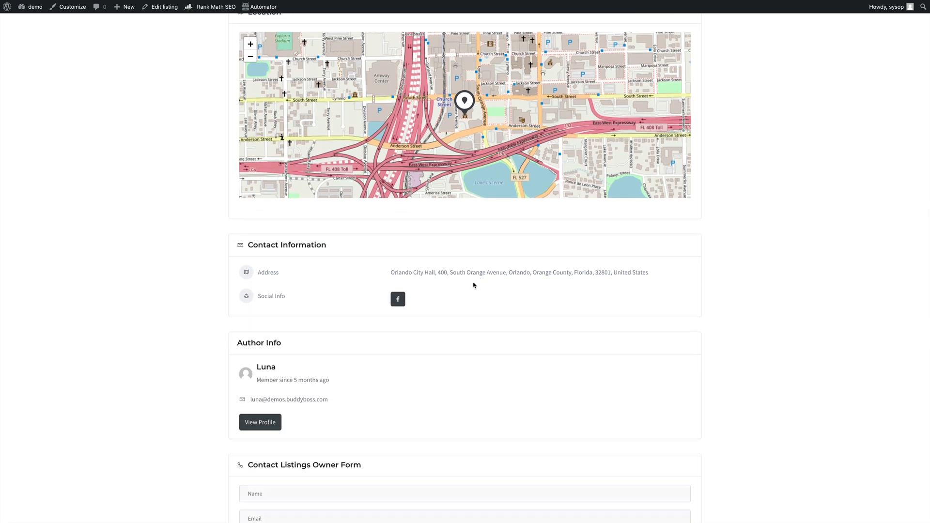
- Review the listing page's author info, owner contact form and reviews section
{"action": "scroll", "coordinate": [479, 364], "scroll_direction": "down", "scroll_amount": 2}
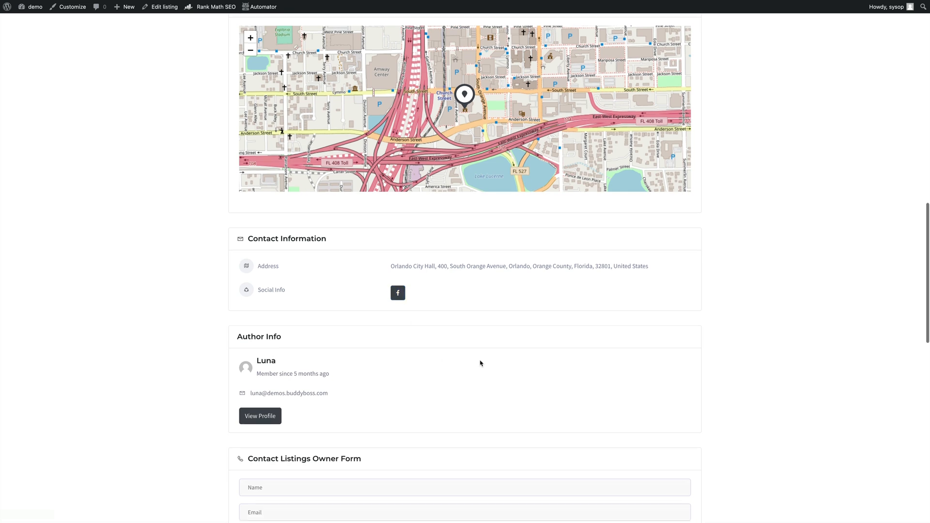
{"action": "scroll", "coordinate": [459, 317], "scroll_direction": "down", "scroll_amount": 2}
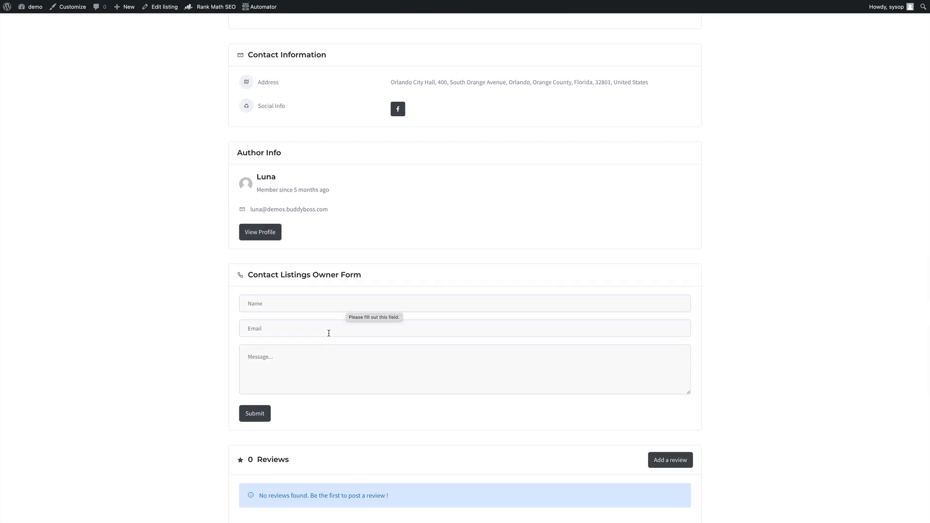
{"action": "scroll", "coordinate": [444, 340], "scroll_direction": "down", "scroll_amount": 4}
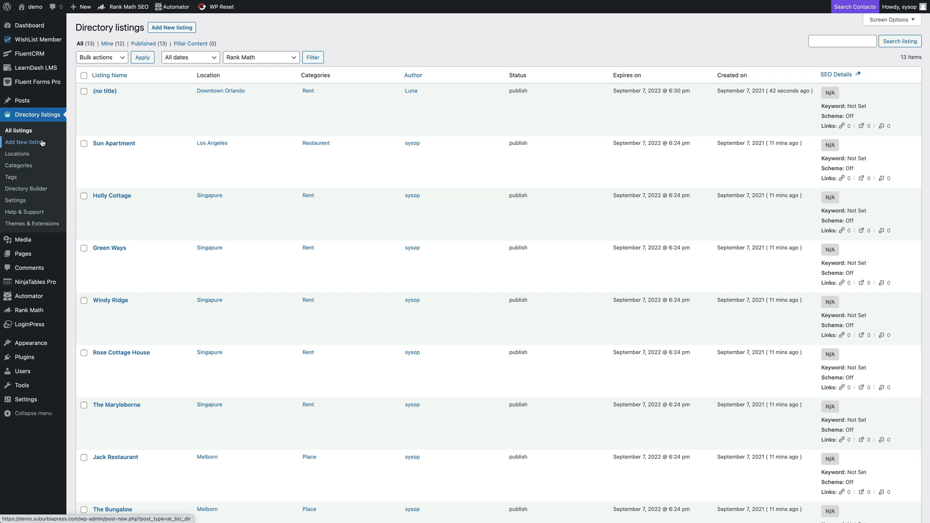
- Check the directory's locations list and examine the general settings in Directory Builder, including default listing status and expiration
{"action": "left_click", "coordinate": [24, 155]}
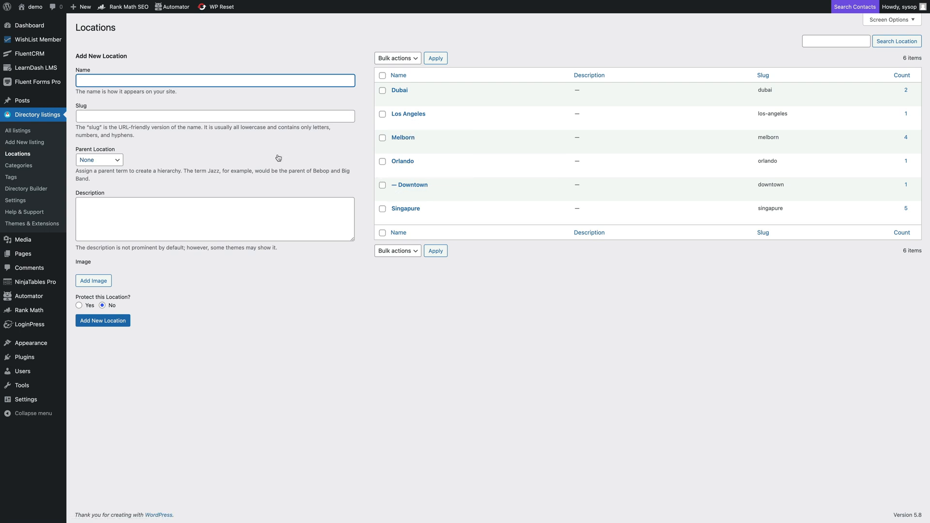
{"action": "left_click", "coordinate": [24, 188]}
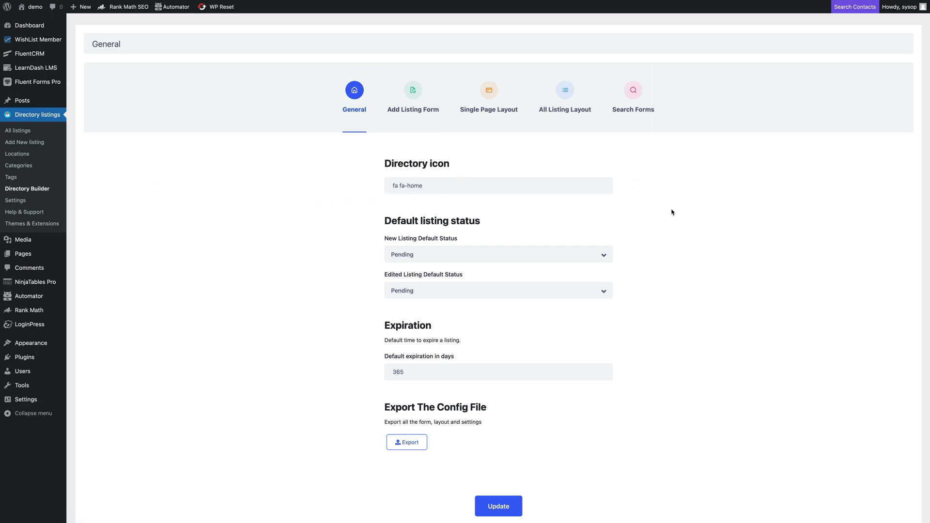
{"action": "left_click", "coordinate": [598, 251]}
{"action": "left_click", "coordinate": [661, 238]}
{"action": "scroll", "coordinate": [668, 365], "scroll_direction": "down", "scroll_amount": 2}
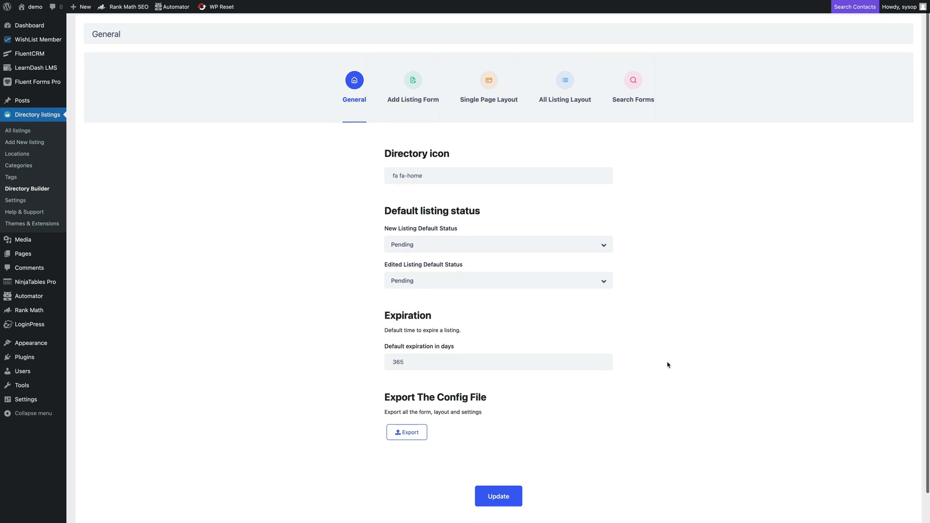
{"action": "scroll", "coordinate": [667, 365], "scroll_direction": "up", "scroll_amount": 2}
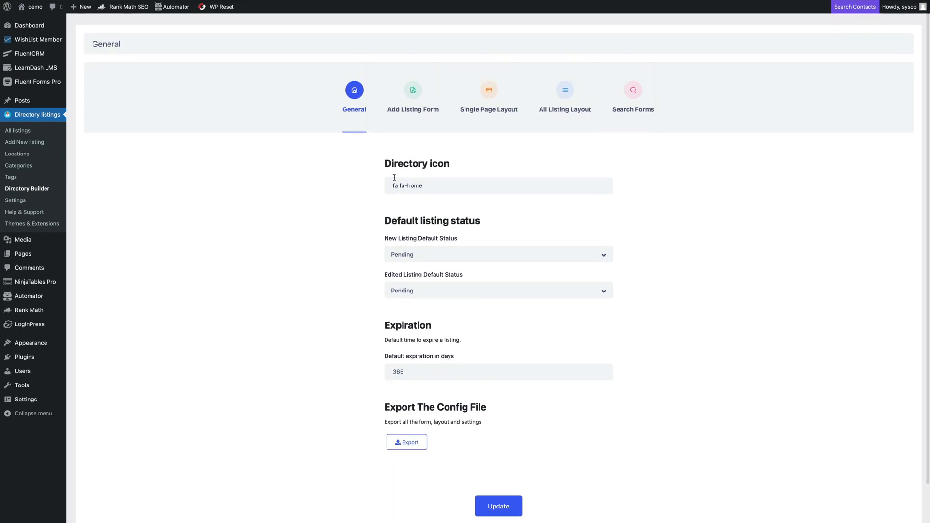
- Examine the active, preset and custom fields of the Add Listing Form from the General Section through Images & Video
{"action": "left_click", "coordinate": [413, 89]}
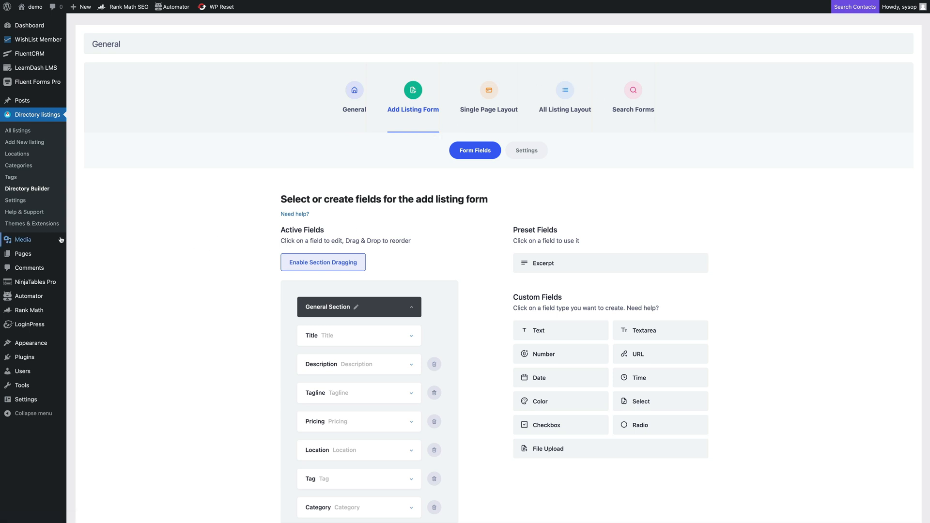
{"action": "scroll", "coordinate": [224, 259], "scroll_direction": "down", "scroll_amount": 5}
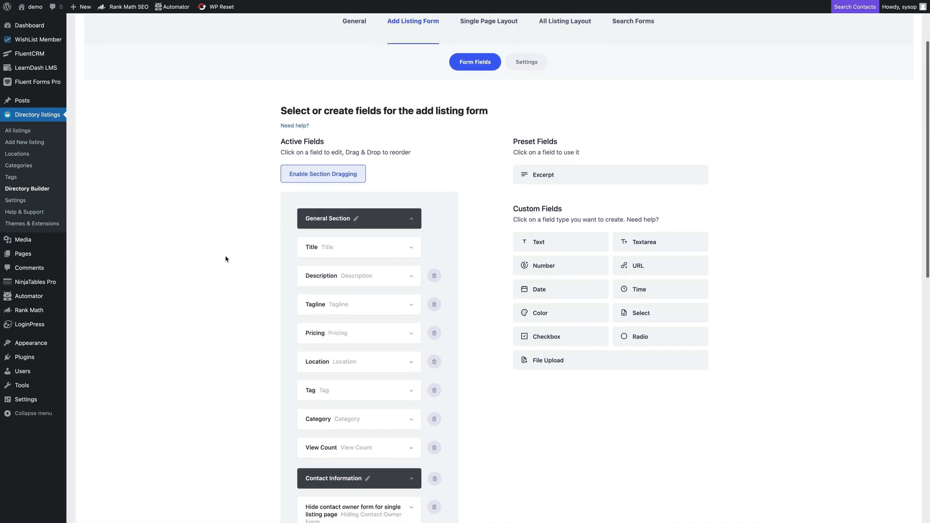
{"action": "scroll", "coordinate": [225, 258], "scroll_direction": "down", "scroll_amount": 1}
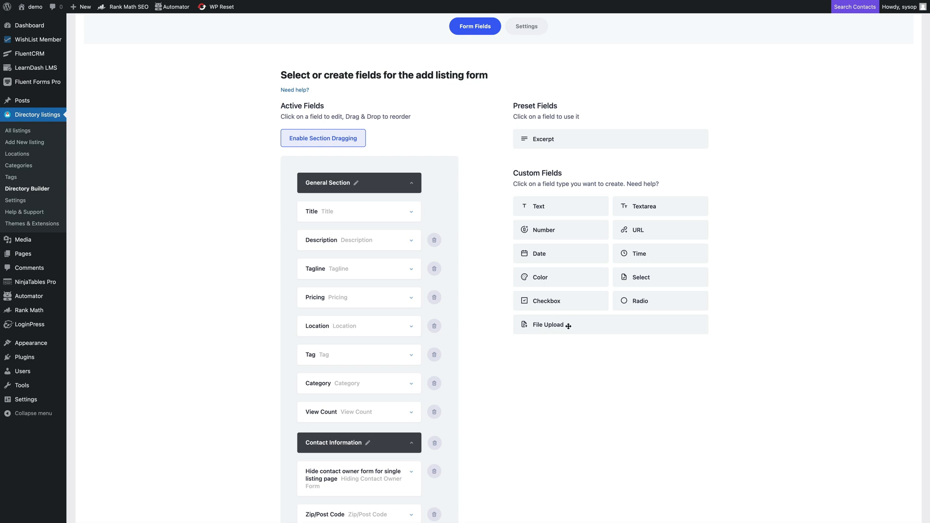
{"action": "scroll", "coordinate": [258, 312], "scroll_direction": "down", "scroll_amount": 2}
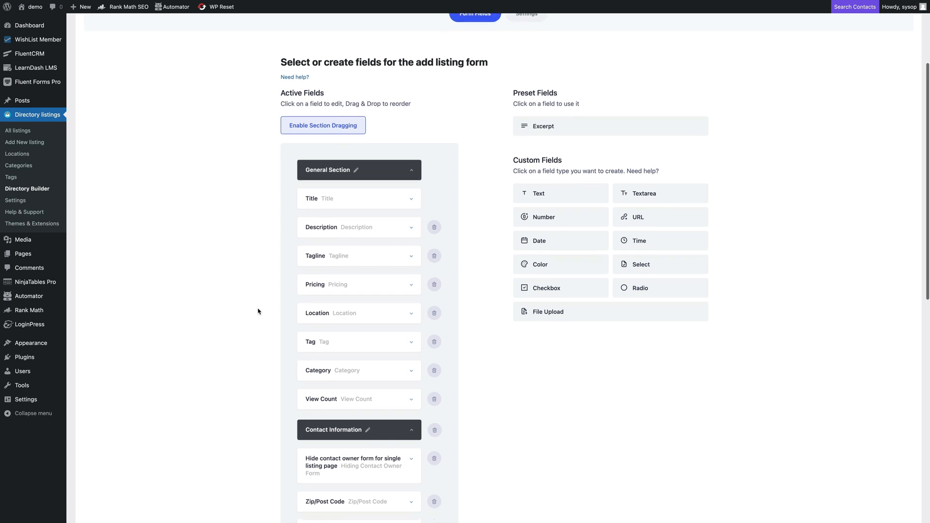
{"action": "scroll", "coordinate": [258, 311], "scroll_direction": "down", "scroll_amount": 4}
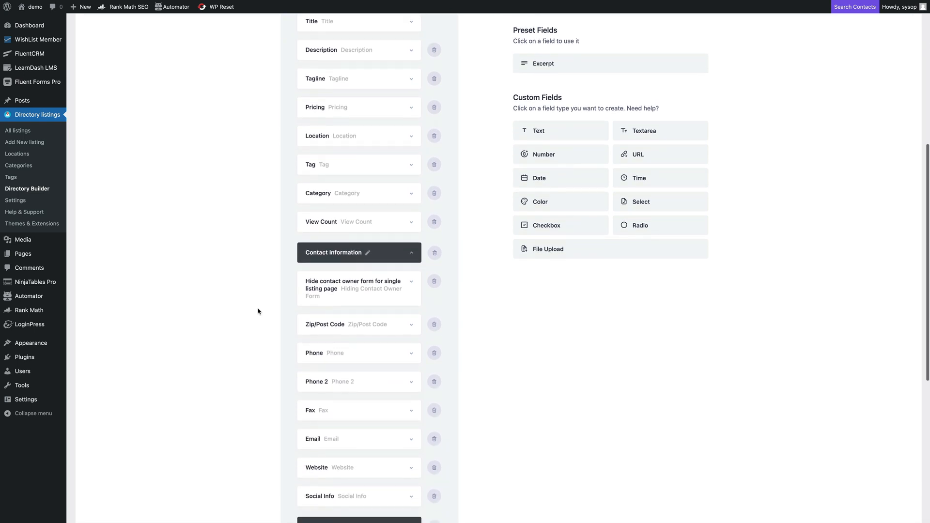
{"action": "scroll", "coordinate": [258, 312], "scroll_direction": "down", "scroll_amount": 2}
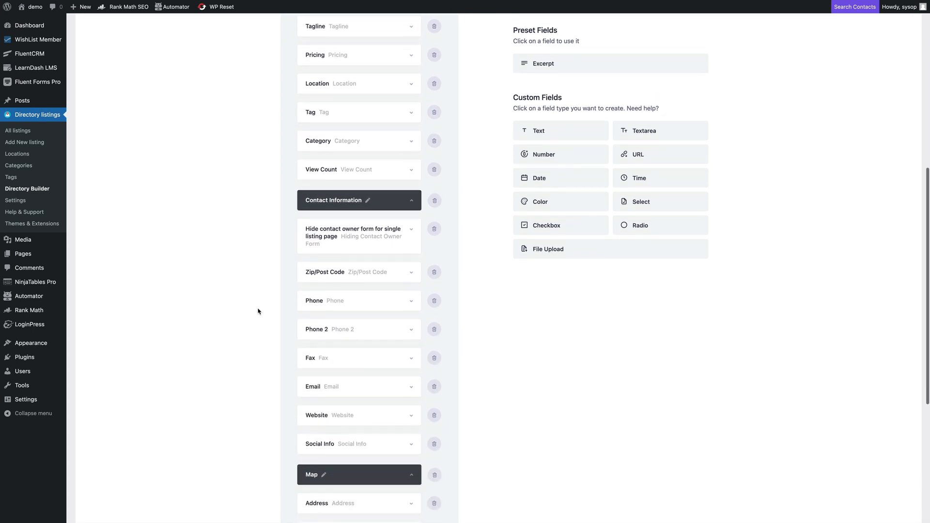
{"action": "scroll", "coordinate": [266, 301], "scroll_direction": "down", "scroll_amount": 3}
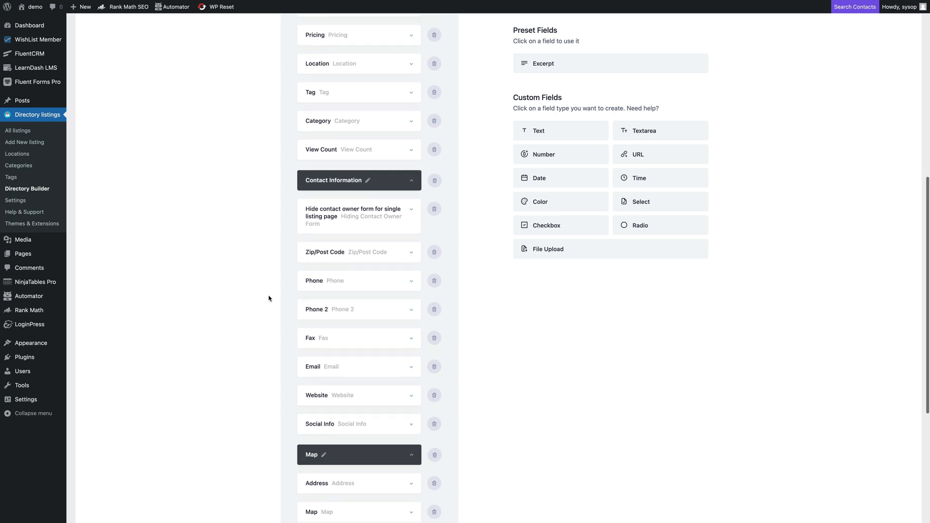
{"action": "scroll", "coordinate": [269, 298], "scroll_direction": "up", "scroll_amount": 6}
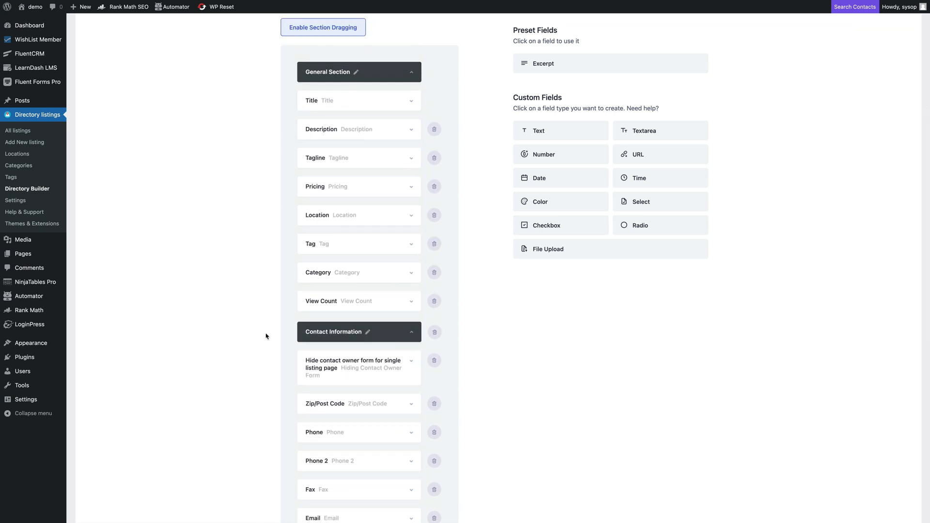
{"action": "scroll", "coordinate": [264, 334], "scroll_direction": "down", "scroll_amount": 7}
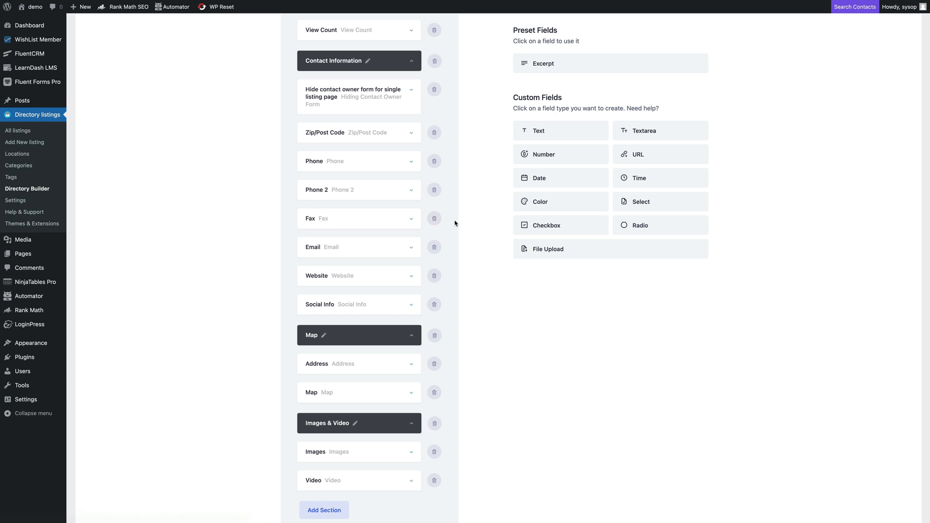
- Remove the Fax and Phone 2 fields from the Add Listing Form's Contact Information section and save the form
{"action": "left_click", "coordinate": [435, 220]}
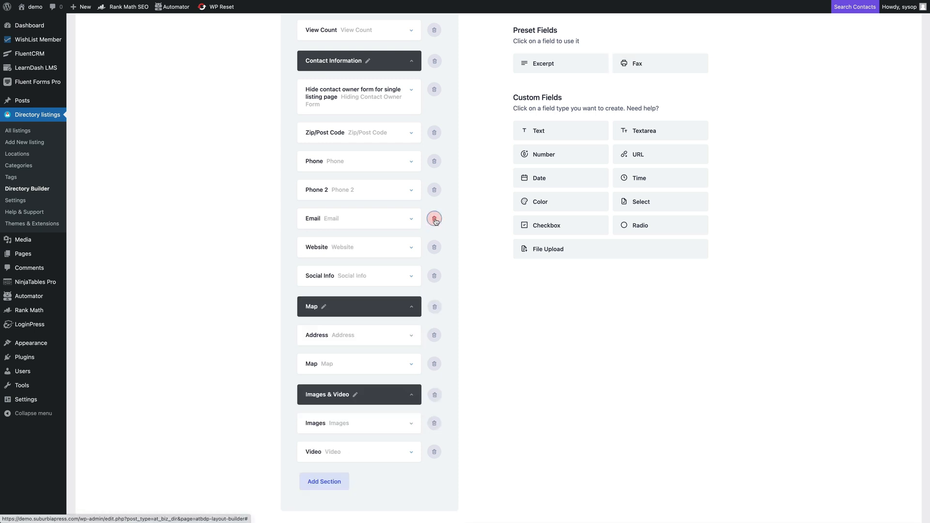
{"action": "left_click", "coordinate": [433, 190]}
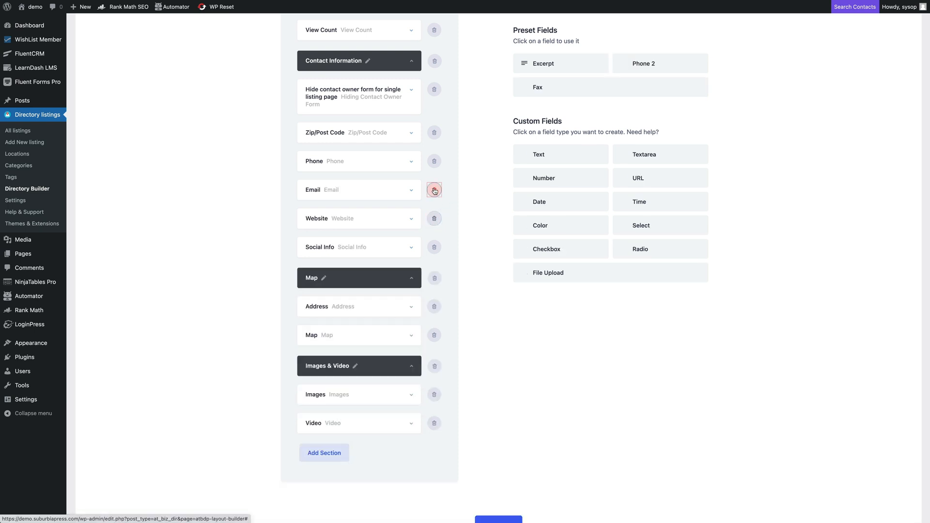
{"action": "scroll", "coordinate": [470, 324], "scroll_direction": "down", "scroll_amount": 2}
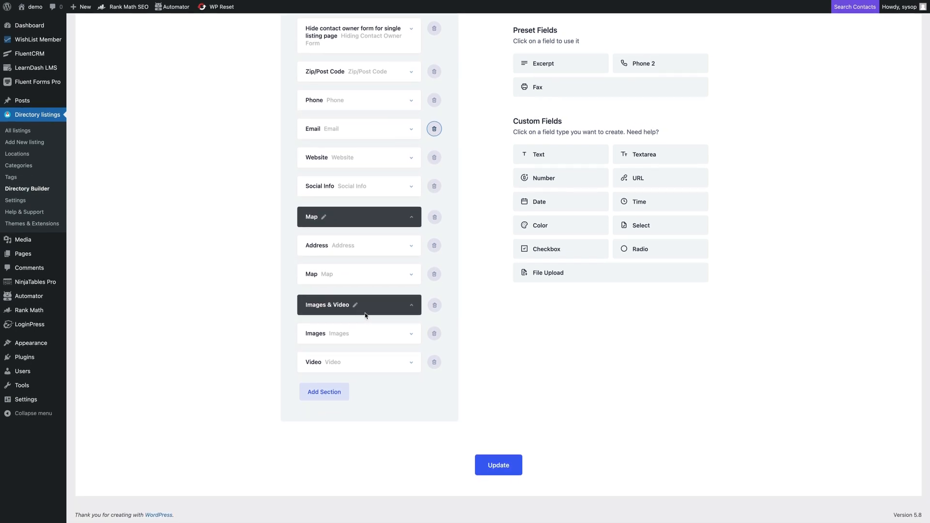
{"action": "left_click", "coordinate": [506, 466]}
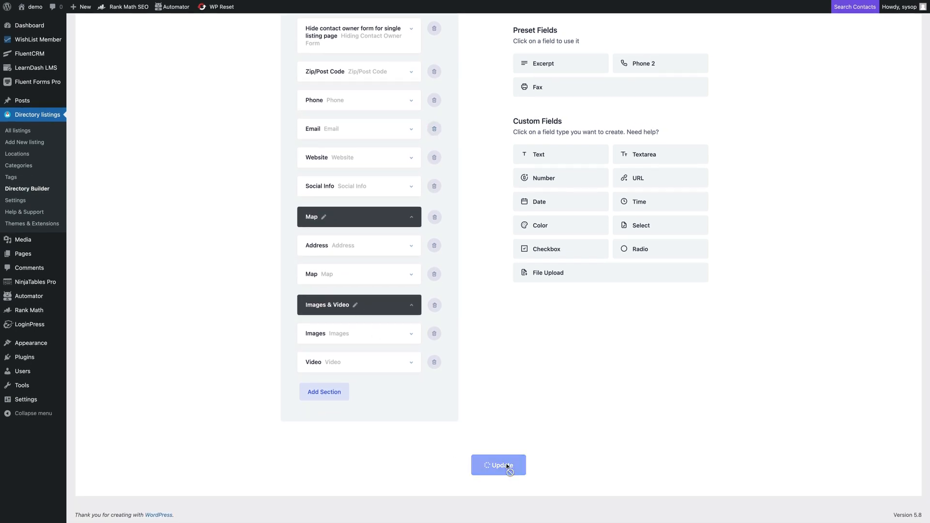
- Review the Add Listing Form's settings for terms and conditions, privacy policy, submission and guest listings
{"action": "scroll", "coordinate": [571, 414], "scroll_direction": "up", "scroll_amount": 12}
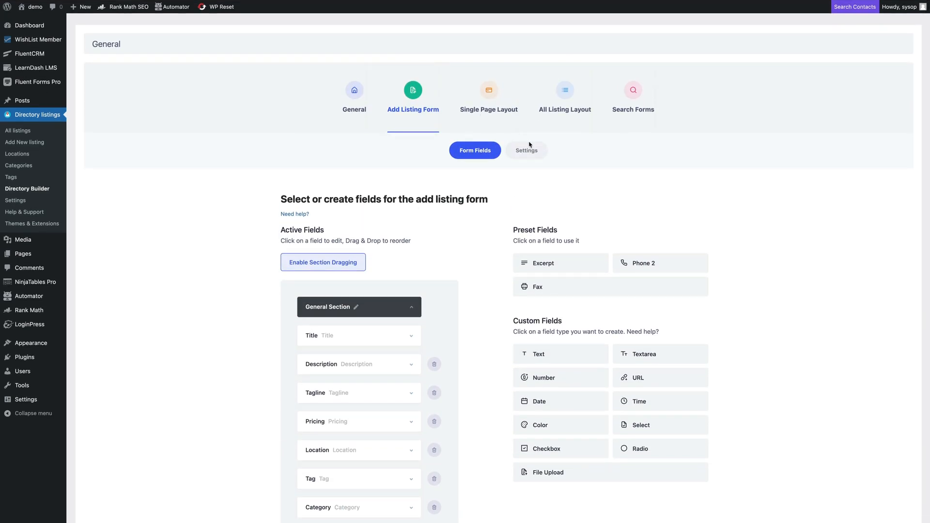
{"action": "left_click", "coordinate": [533, 153]}
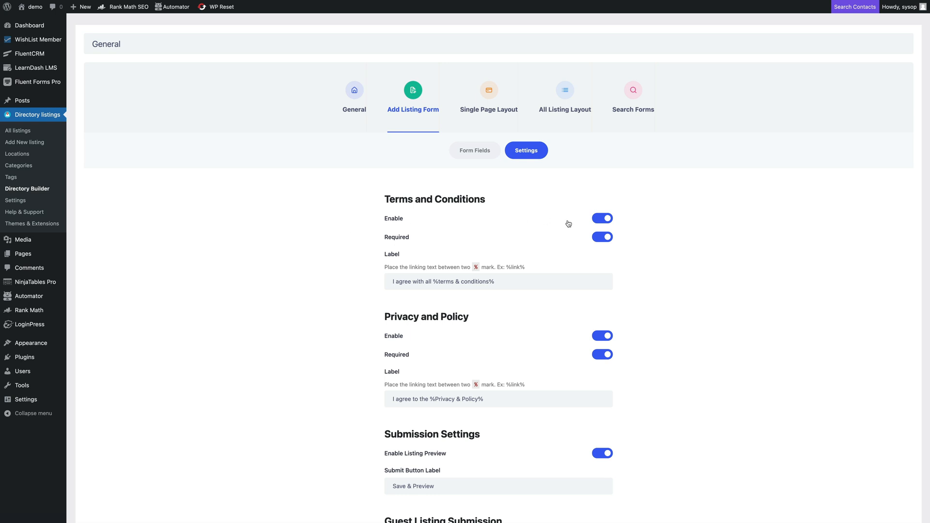
{"action": "scroll", "coordinate": [674, 238], "scroll_direction": "down", "scroll_amount": 3}
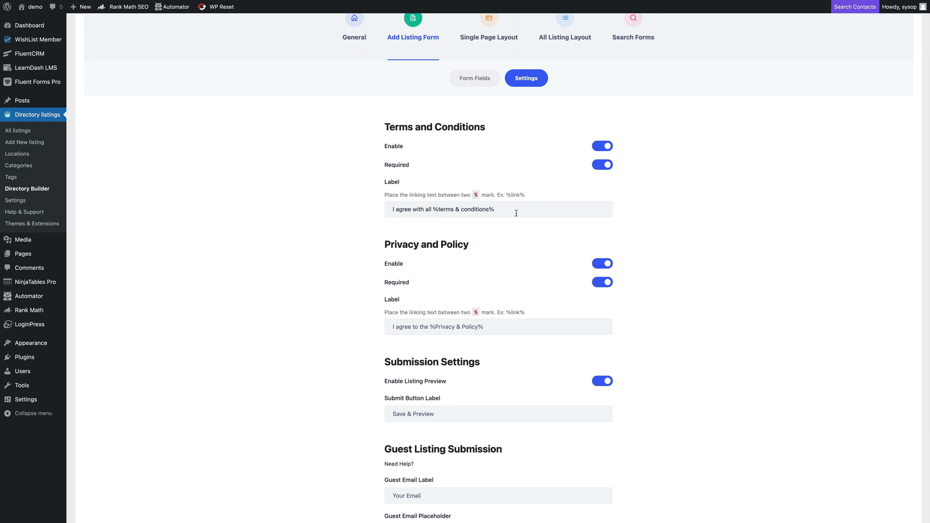
{"action": "scroll", "coordinate": [651, 249], "scroll_direction": "down", "scroll_amount": 2}
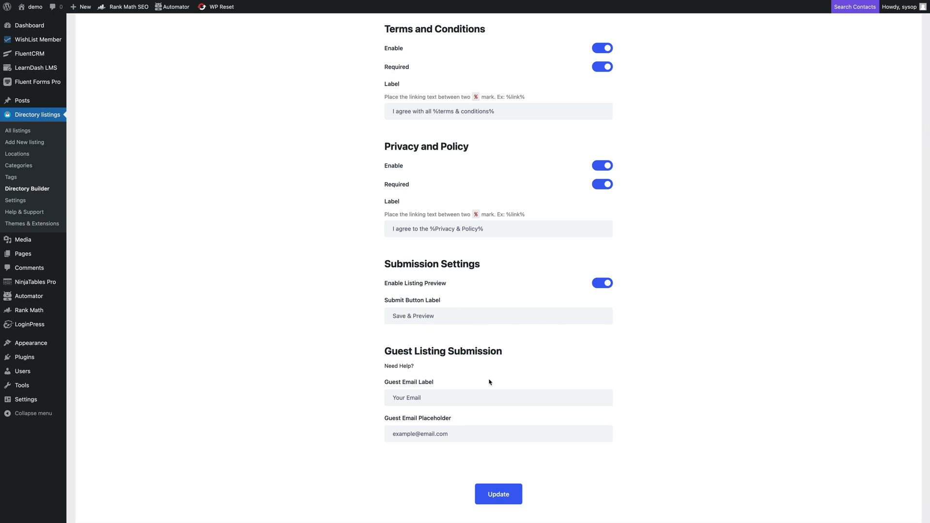
{"action": "scroll", "coordinate": [355, 379], "scroll_direction": "down", "scroll_amount": 1}
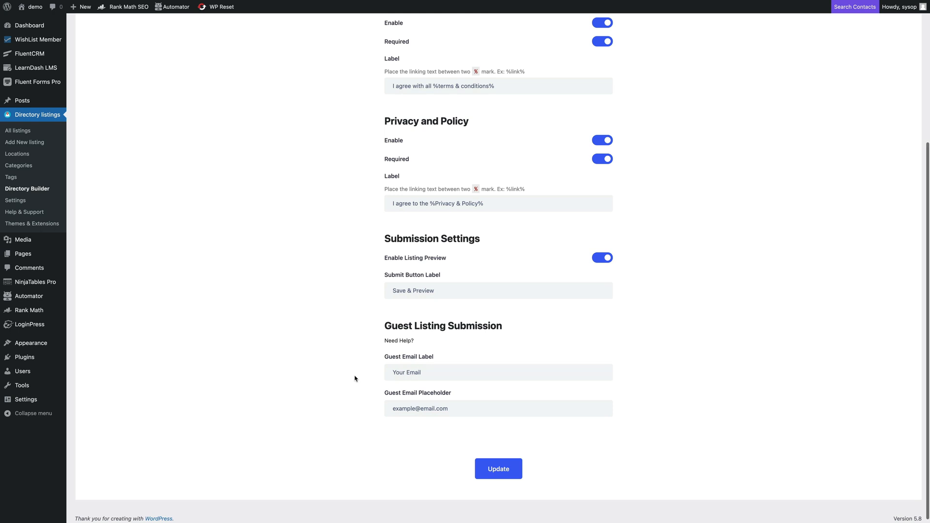
{"action": "scroll", "coordinate": [354, 378], "scroll_direction": "up", "scroll_amount": 5}
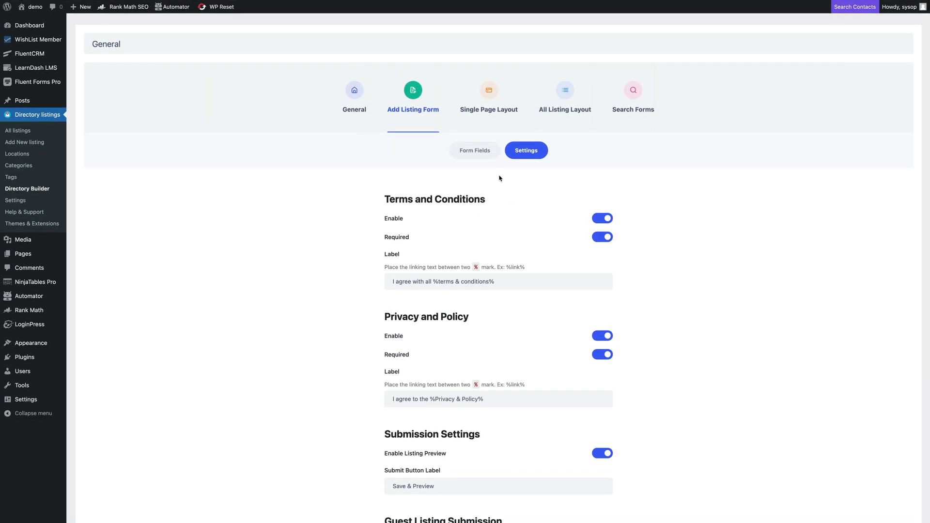
- Examine the Single Page Layout's listing header elements, content sections and other settings for similar listings
{"action": "left_click", "coordinate": [486, 97]}
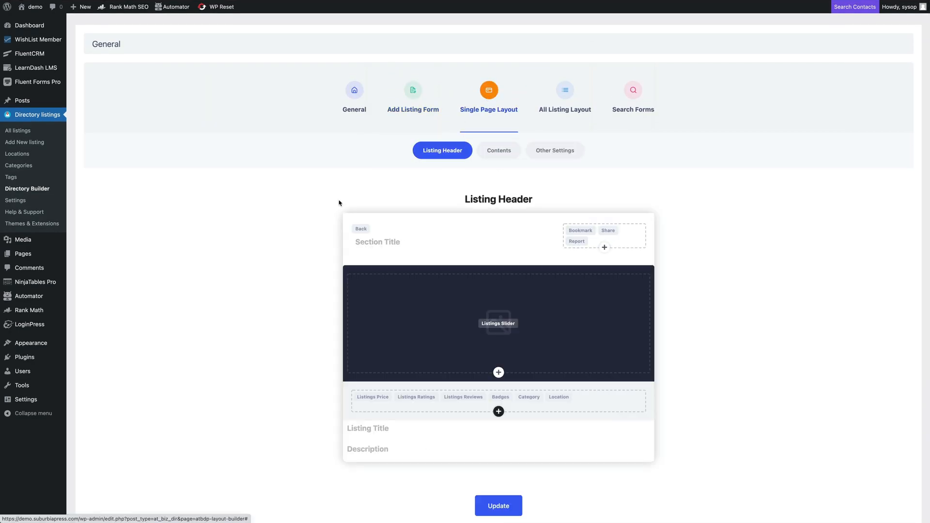
{"action": "scroll", "coordinate": [301, 241], "scroll_direction": "down", "scroll_amount": 2}
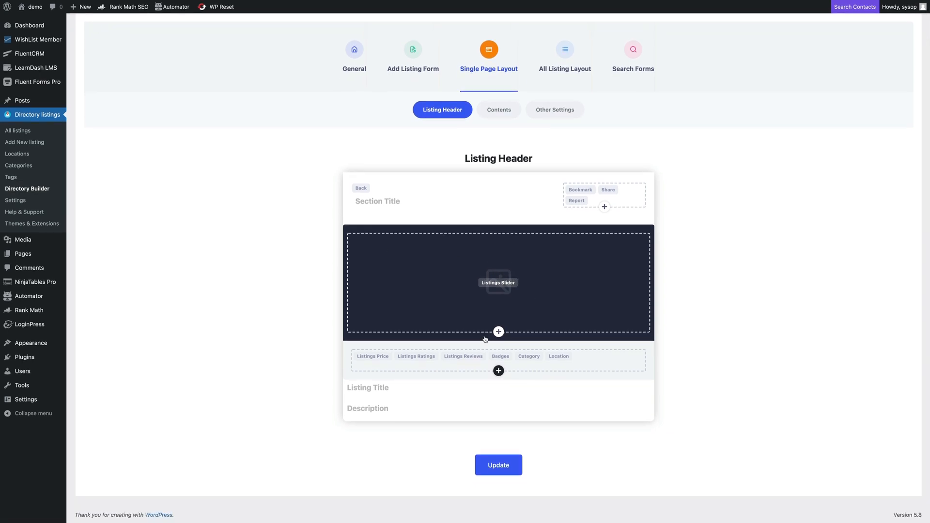
{"action": "mouse_move", "coordinate": [379, 357]}
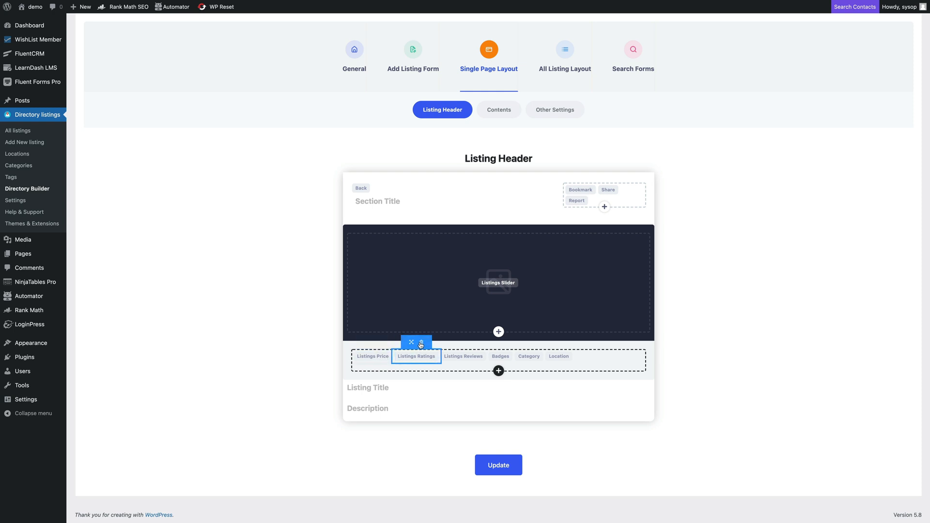
{"action": "left_click_drag", "start_coordinate": [411, 343], "coordinate": [358, 357]}
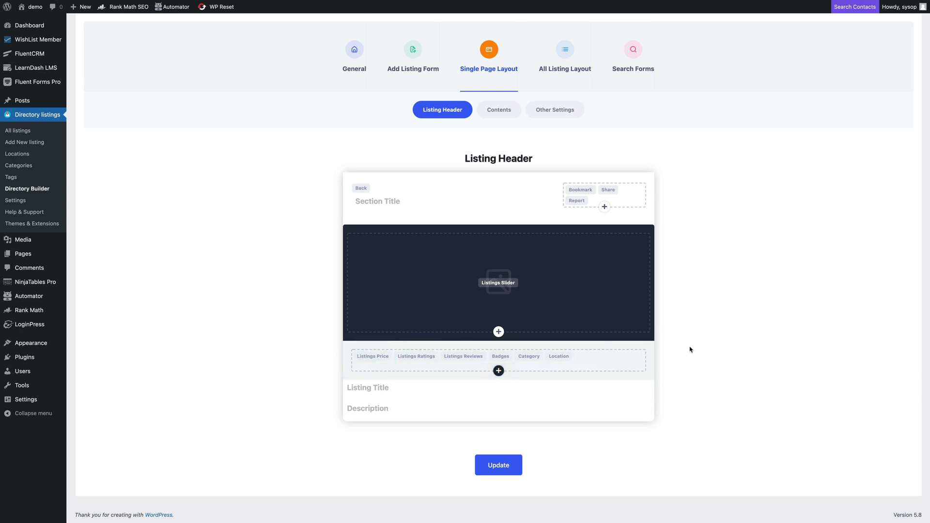
{"action": "left_click", "coordinate": [499, 111]}
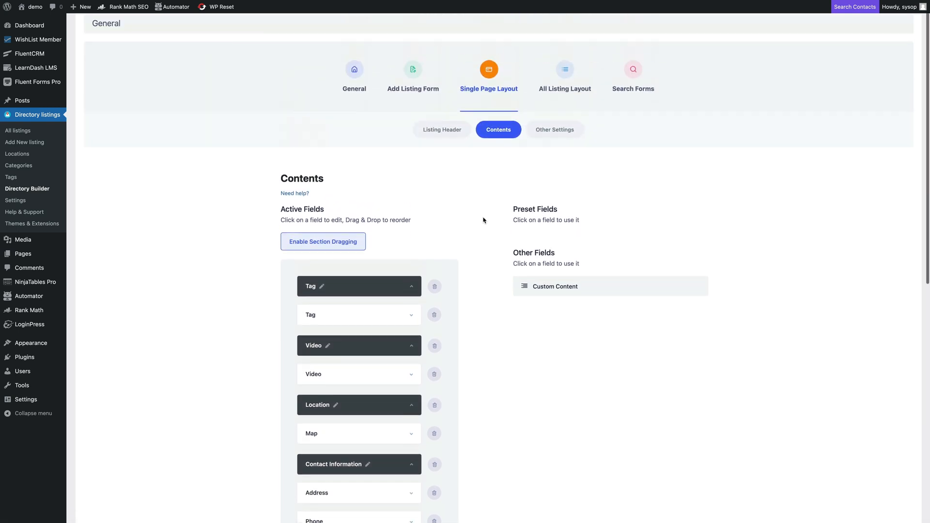
{"action": "left_click", "coordinate": [550, 153]}
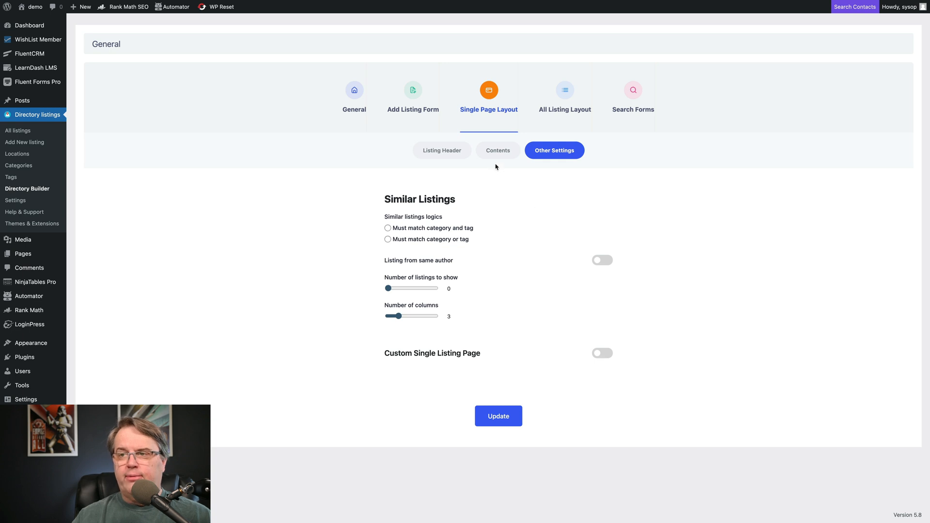
- Examine the All Listing Layout's grid card and its options for showing a listing with or without a preview image
{"action": "left_click", "coordinate": [565, 96]}
{"action": "scroll", "coordinate": [676, 182], "scroll_direction": "down", "scroll_amount": 2}
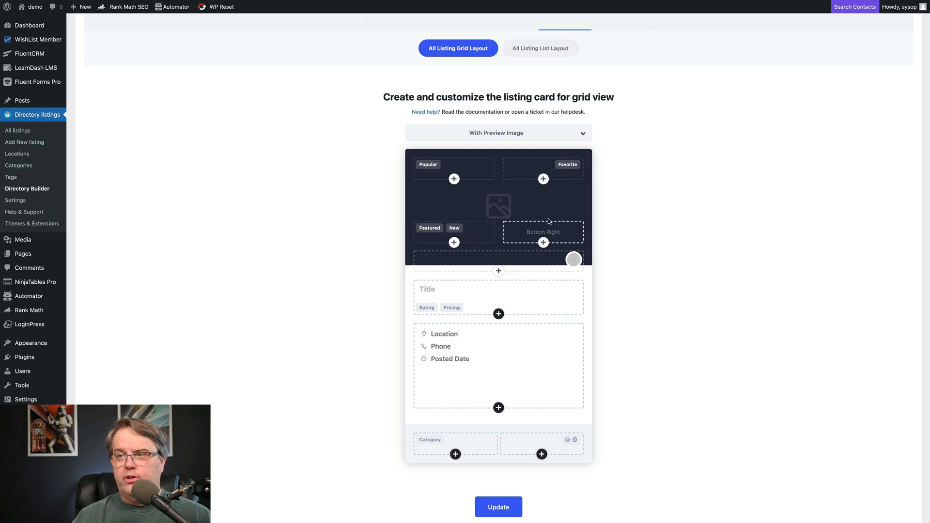
{"action": "left_click", "coordinate": [528, 135]}
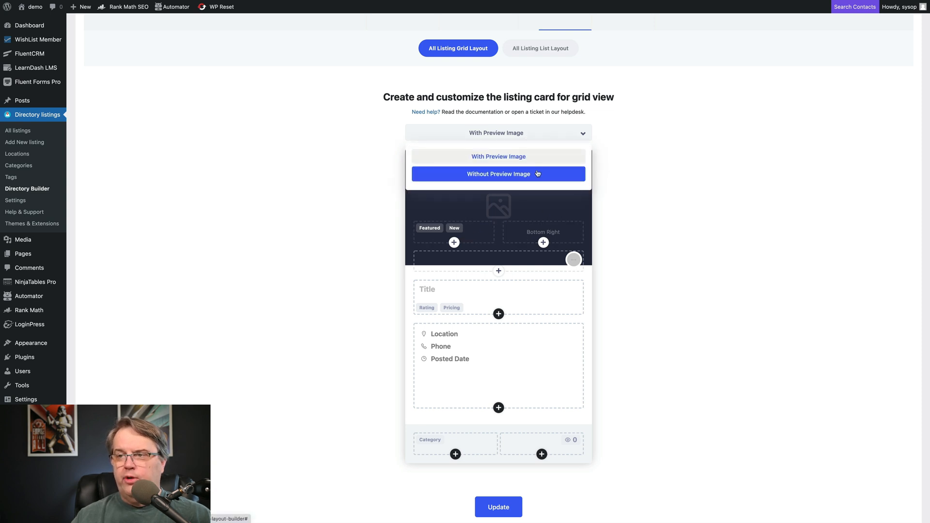
{"action": "left_click", "coordinate": [670, 114]}
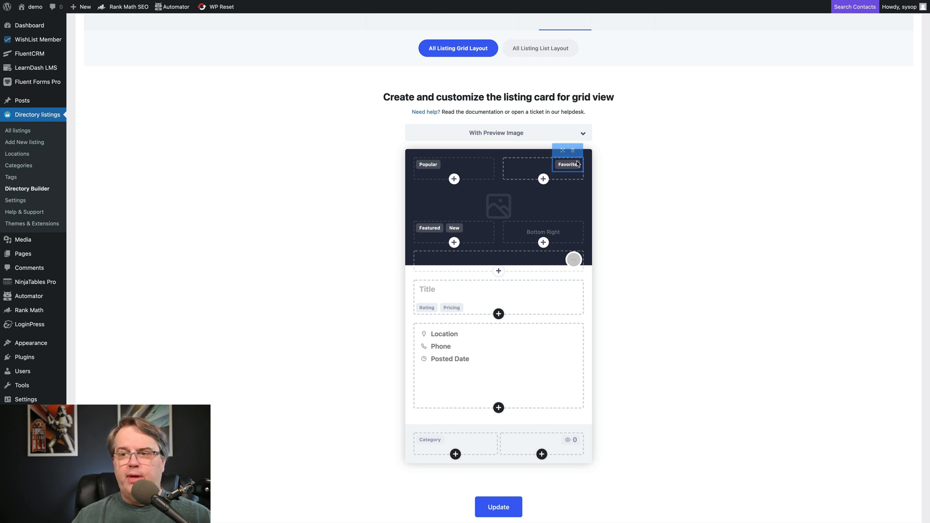
- Examine the All Listing List Layout's listing card and its preview image display options
{"action": "scroll", "coordinate": [653, 143], "scroll_direction": "up", "scroll_amount": 3}
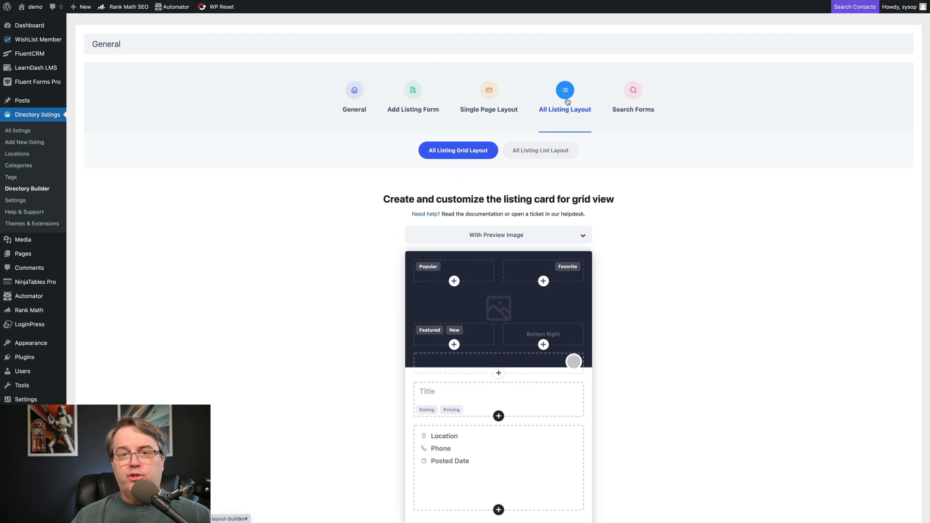
{"action": "left_click", "coordinate": [556, 151]}
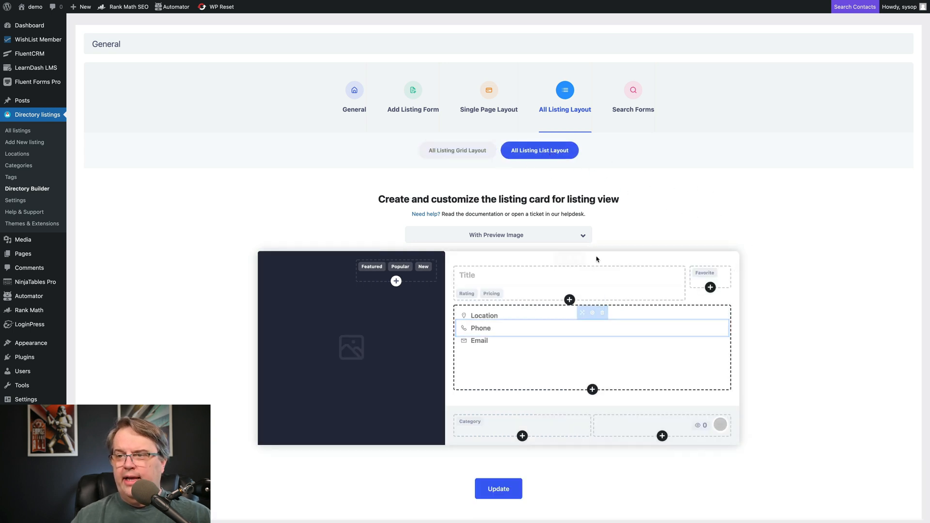
{"action": "left_click", "coordinate": [583, 234]}
{"action": "left_click", "coordinate": [669, 215]}
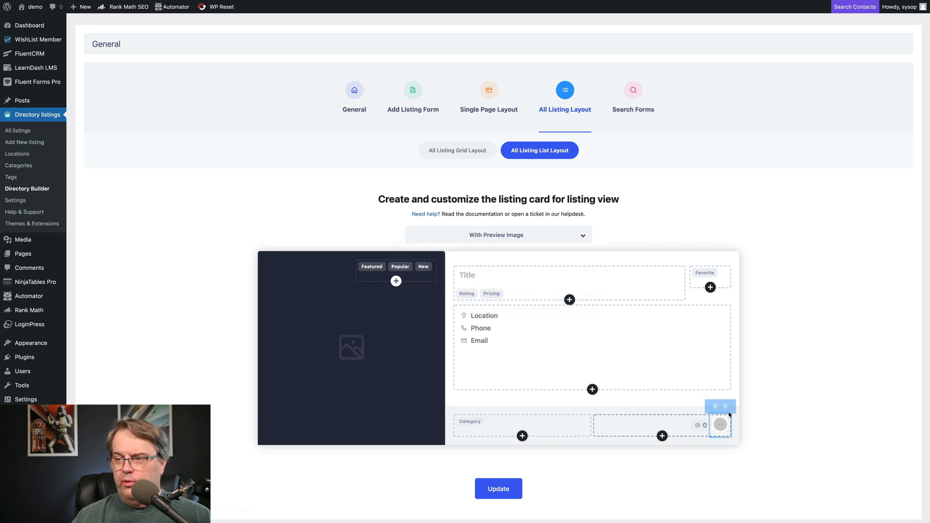
- Examine the Basic and Advanced fields in the directory's Search Forms configuration
{"action": "left_click", "coordinate": [632, 93]}
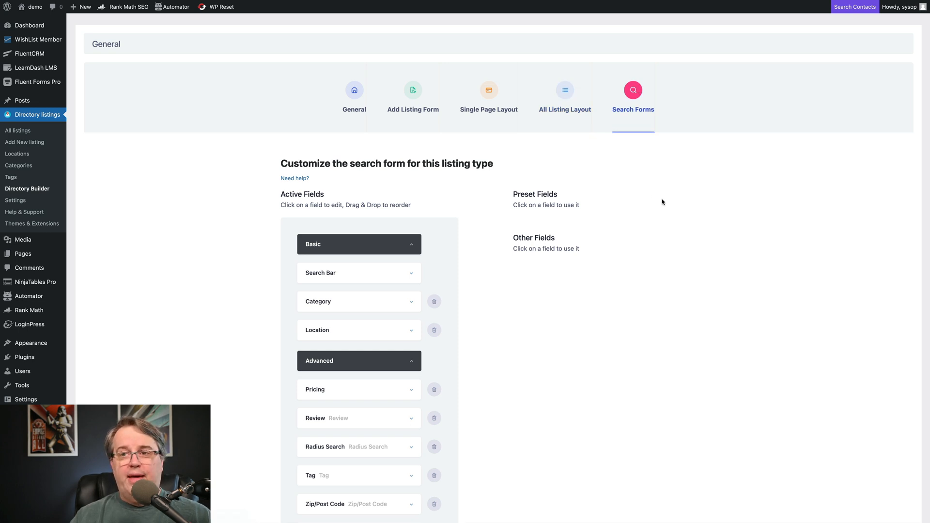
{"action": "scroll", "coordinate": [647, 205], "scroll_direction": "down", "scroll_amount": 1}
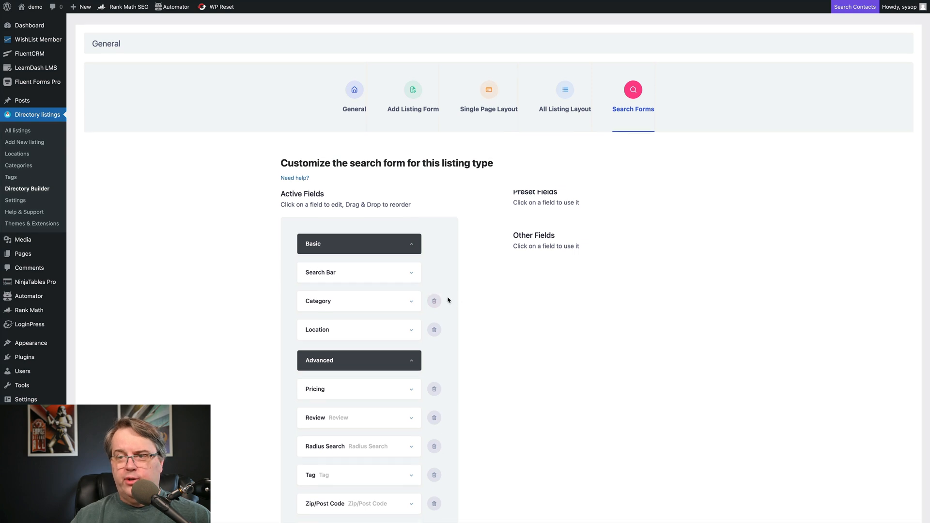
{"action": "scroll", "coordinate": [446, 300], "scroll_direction": "down", "scroll_amount": 2}
{"action": "scroll", "coordinate": [447, 299], "scroll_direction": "down", "scroll_amount": 2}
{"action": "scroll", "coordinate": [447, 299], "scroll_direction": "down", "scroll_amount": 3}
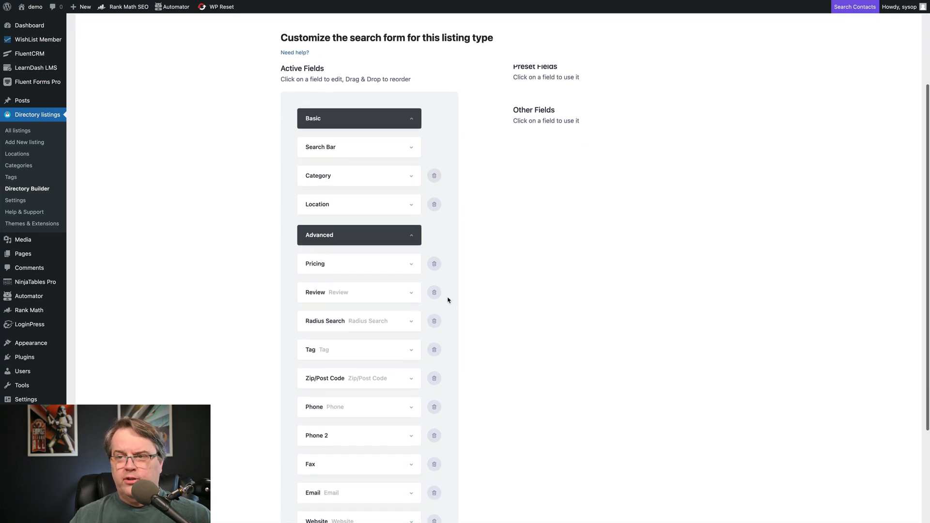
{"action": "scroll", "coordinate": [447, 301], "scroll_direction": "down", "scroll_amount": 1}
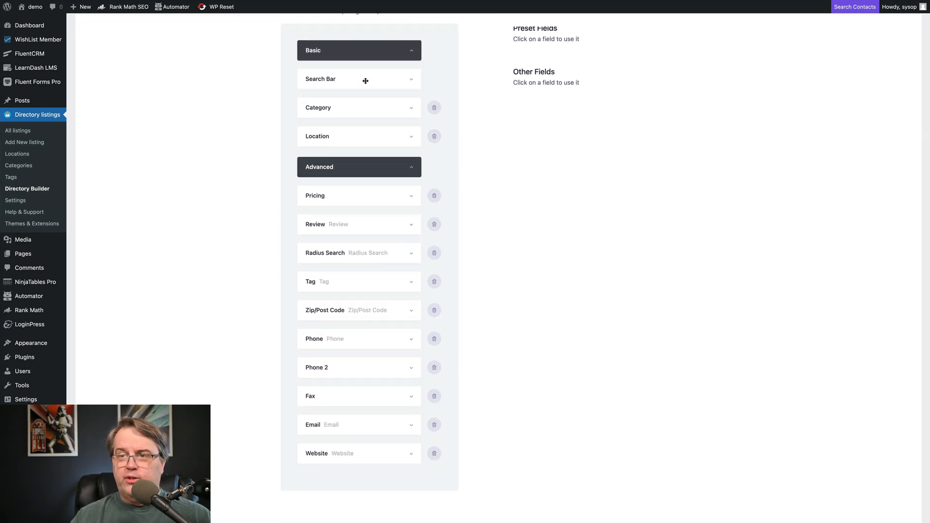
{"action": "scroll", "coordinate": [339, 112], "scroll_direction": "up", "scroll_amount": 1}
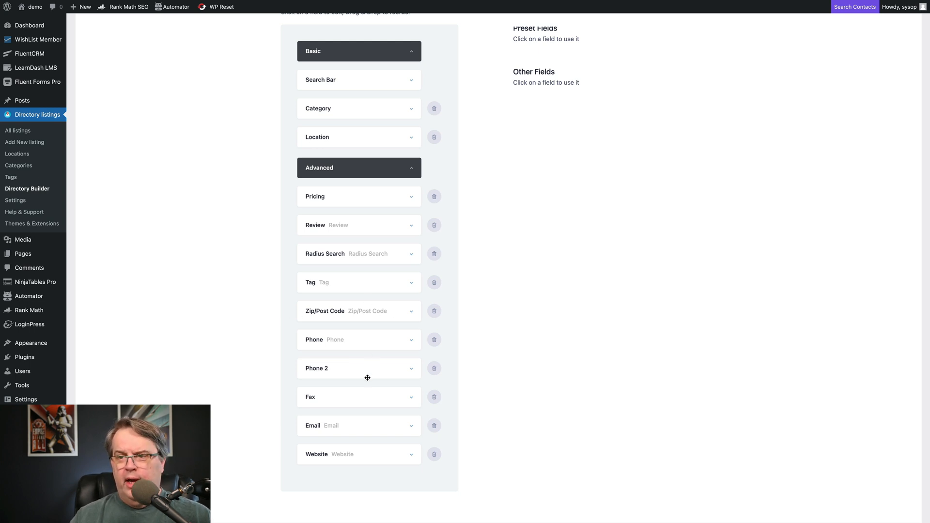
{"action": "scroll", "coordinate": [546, 353], "scroll_direction": "up", "scroll_amount": 5}
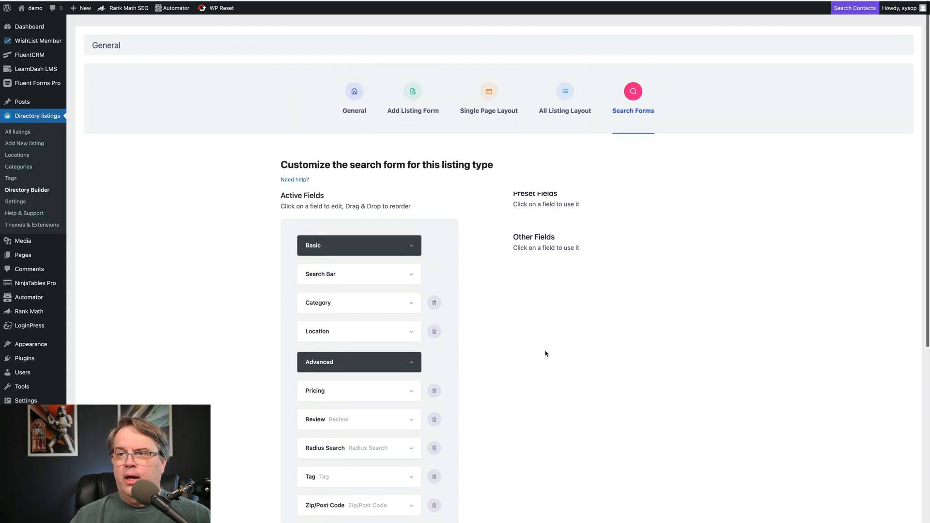
{"action": "scroll", "coordinate": [545, 353], "scroll_direction": "down", "scroll_amount": 5}
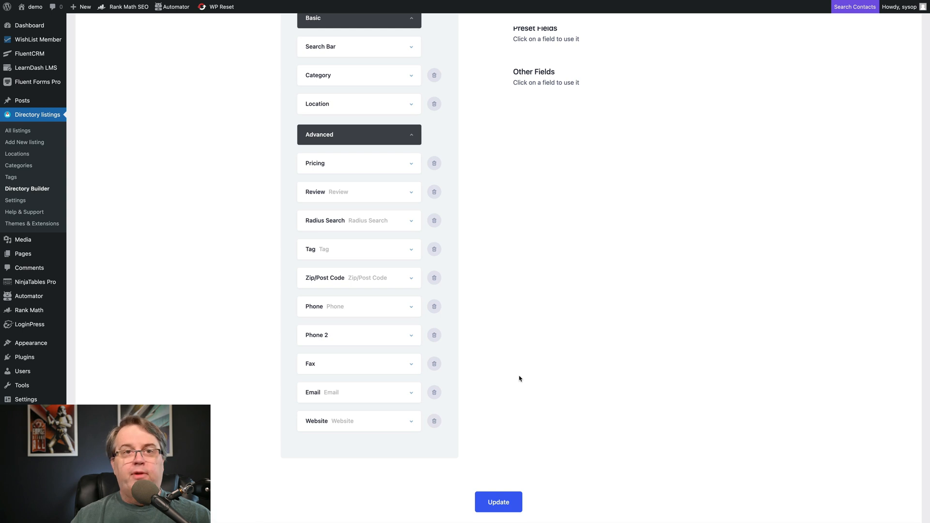
{"action": "scroll", "coordinate": [519, 378], "scroll_direction": "up", "scroll_amount": 5}
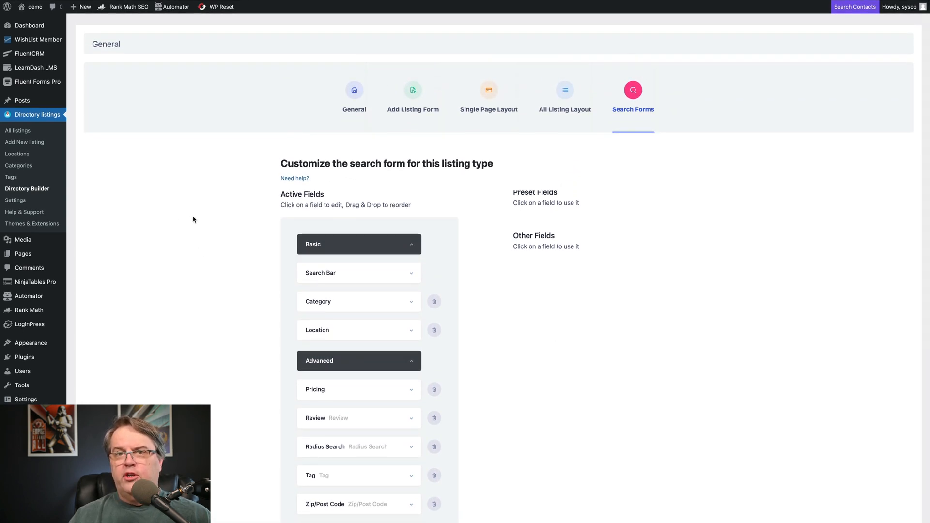
- Review the Directorist general listing settings, including the icon library, renewal and expiration options, and author email visibility choices
{"action": "left_click", "coordinate": [16, 201]}
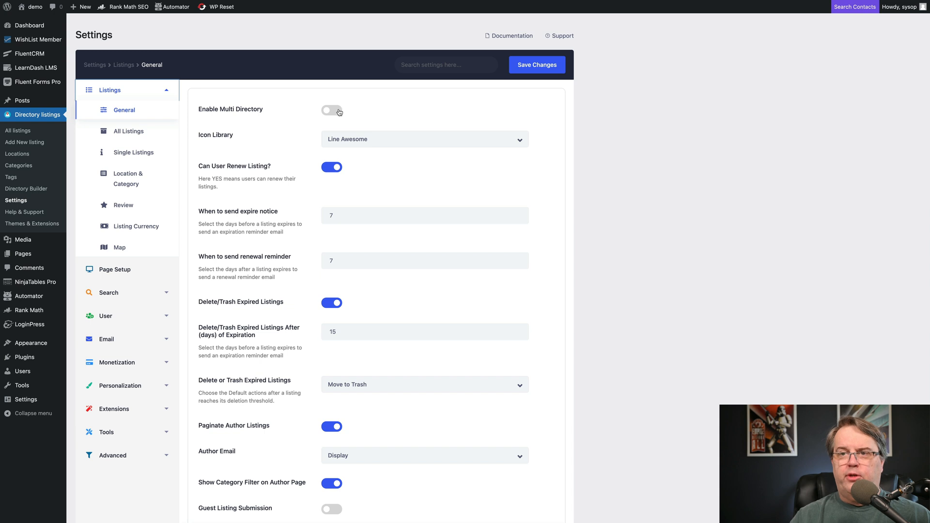
{"action": "left_click", "coordinate": [377, 142]}
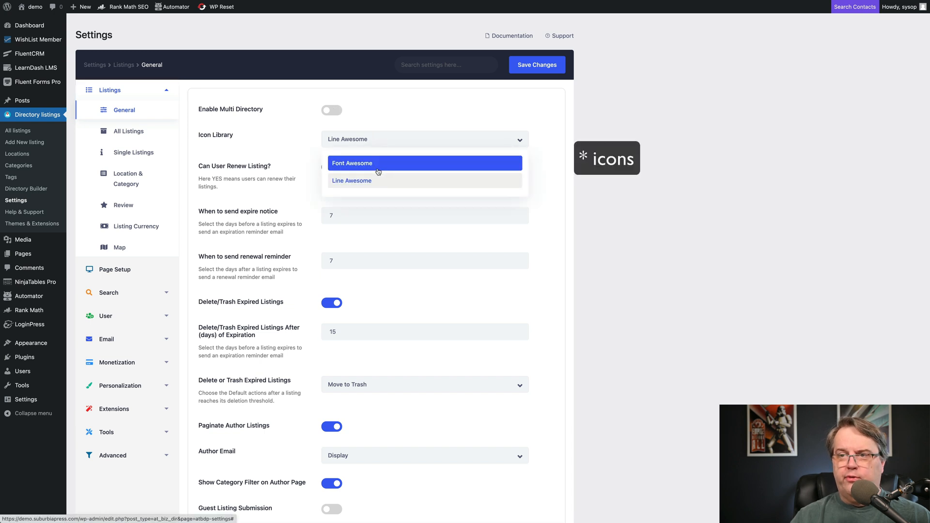
{"action": "left_click", "coordinate": [568, 159]}
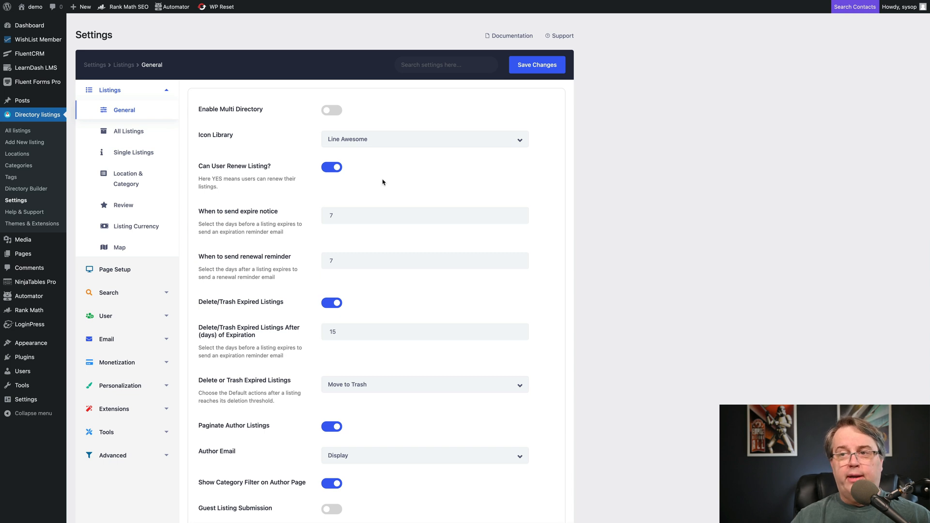
{"action": "scroll", "coordinate": [382, 182], "scroll_direction": "down", "scroll_amount": 2}
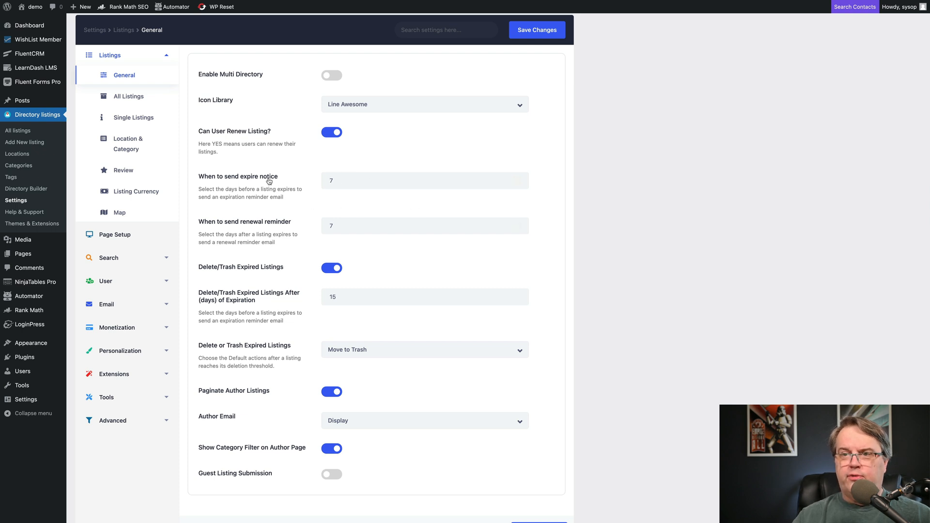
{"action": "scroll", "coordinate": [443, 230], "scroll_direction": "down", "scroll_amount": 2}
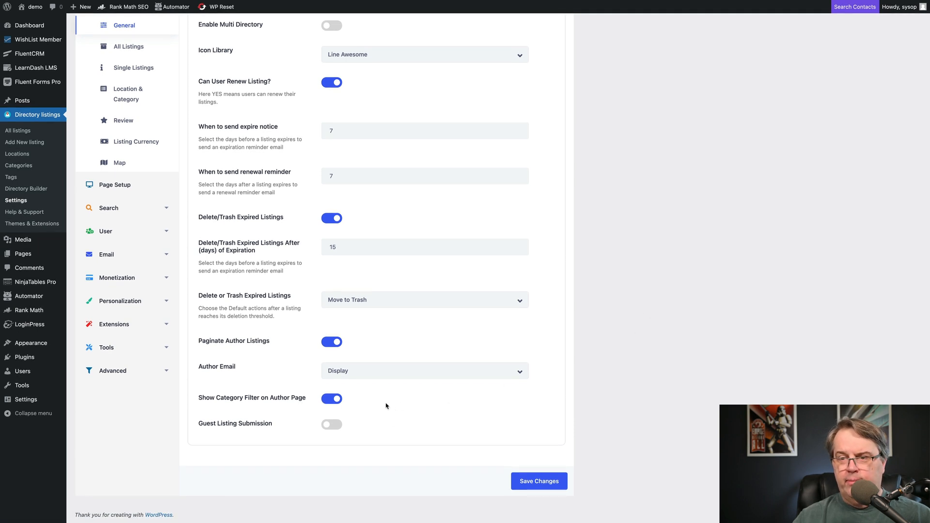
{"action": "left_click", "coordinate": [506, 376]}
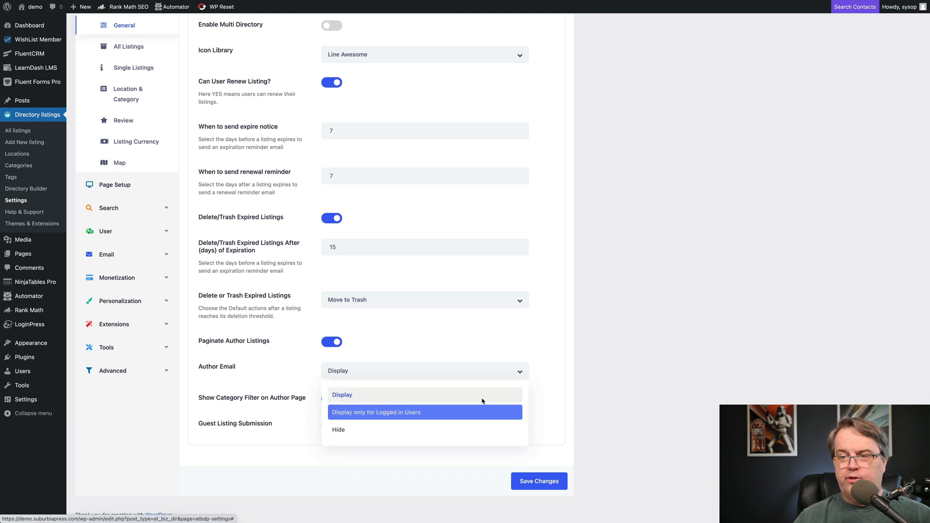
{"action": "scroll", "coordinate": [601, 377], "scroll_direction": "up", "scroll_amount": 1}
{"action": "left_click", "coordinate": [601, 377]}
{"action": "scroll", "coordinate": [599, 373], "scroll_direction": "up", "scroll_amount": 3}
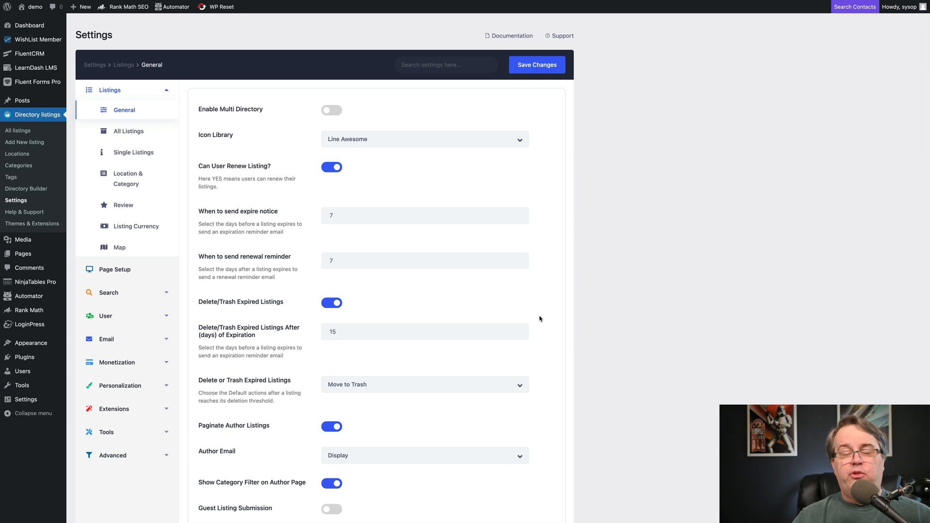
- Review the Categories Page and Locations Page settings, and open the Page Setup settings
{"action": "left_click", "coordinate": [137, 182]}
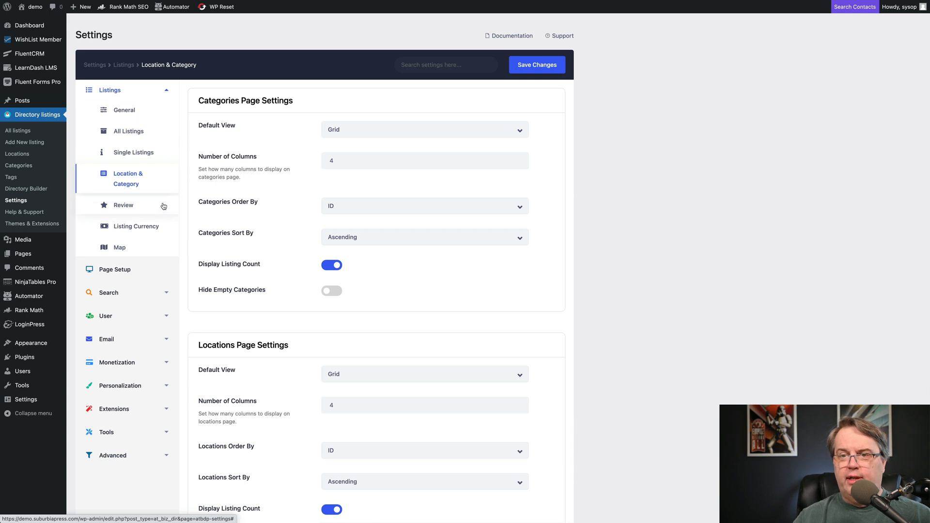
{"action": "scroll", "coordinate": [186, 227], "scroll_direction": "down", "scroll_amount": 3}
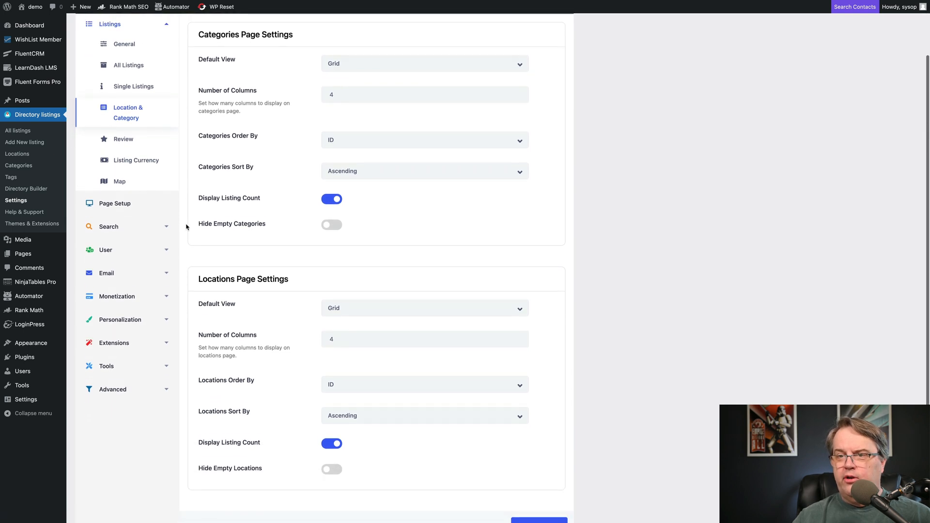
{"action": "scroll", "coordinate": [186, 226], "scroll_direction": "up", "scroll_amount": 3}
{"action": "left_click", "coordinate": [128, 266]}
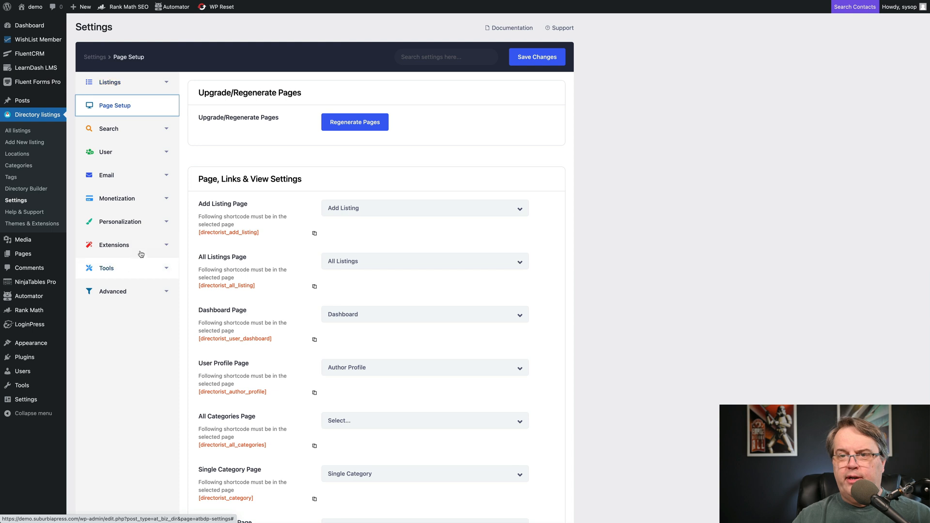
{"action": "scroll", "coordinate": [459, 217], "scroll_direction": "up", "scroll_amount": 1}
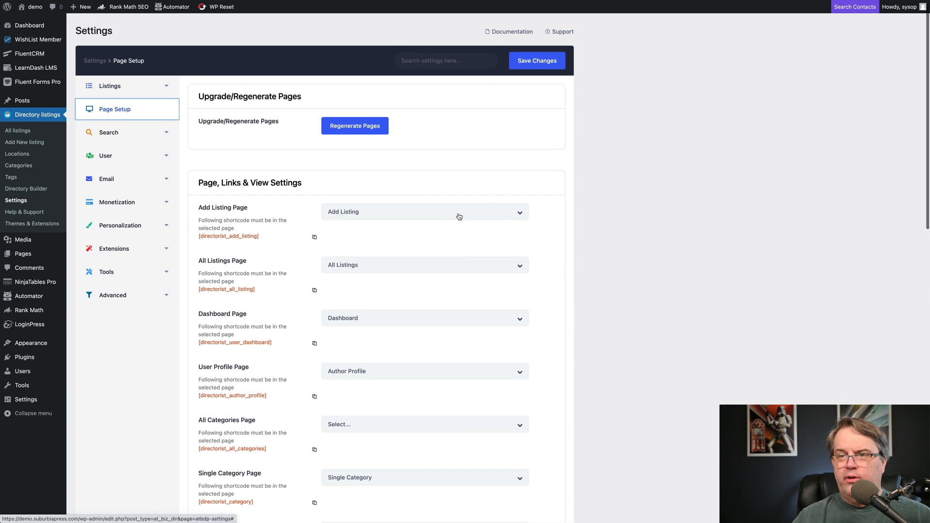
- Try assigning the All Listings page as the Add Listing Page
{"action": "left_click", "coordinate": [459, 217]}
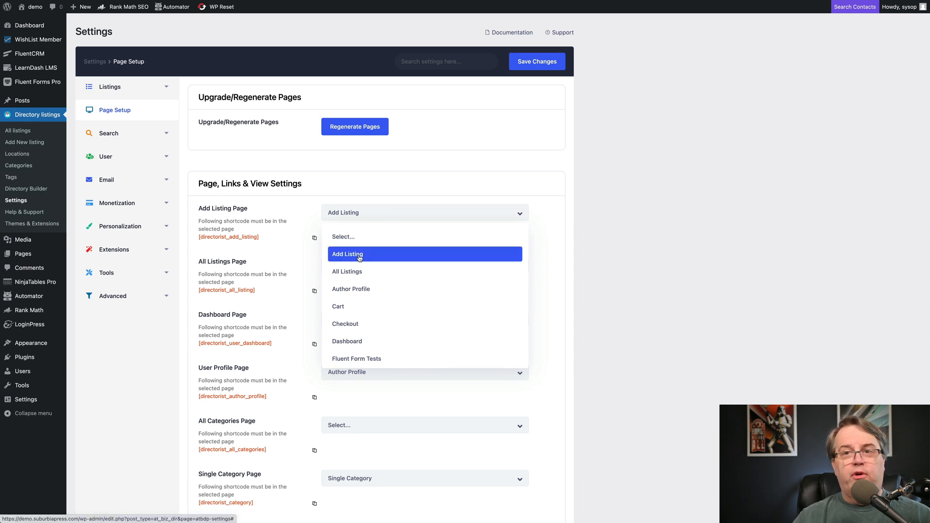
{"action": "scroll", "coordinate": [396, 295], "scroll_direction": "down", "scroll_amount": 2}
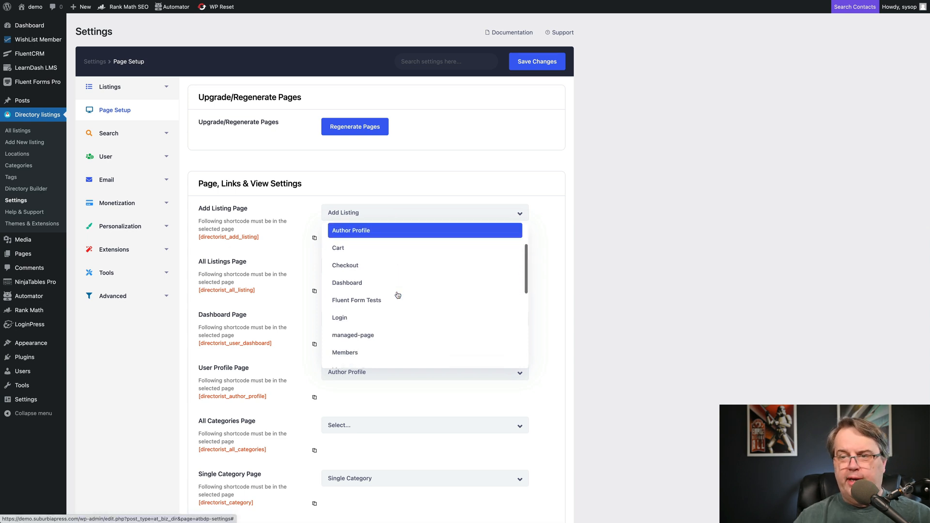
{"action": "scroll", "coordinate": [397, 294], "scroll_direction": "up", "scroll_amount": 2}
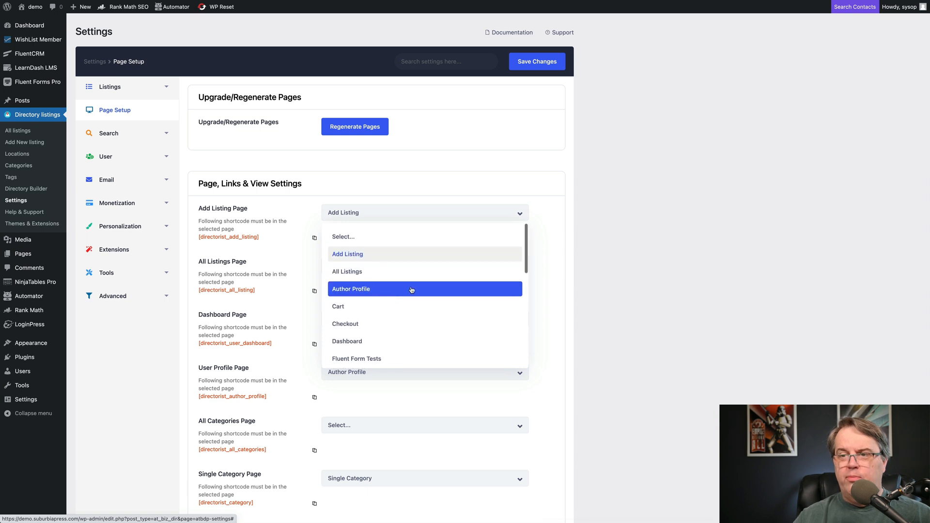
{"action": "left_click", "coordinate": [380, 271]}
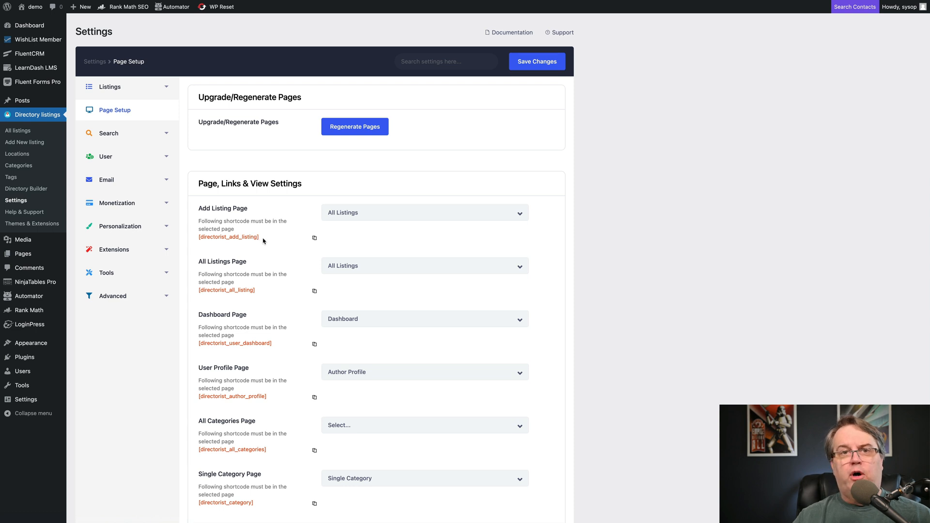
- Review the pages available for the All Locations Page and copy its [directorist_all_locations] shortcode
{"action": "scroll", "coordinate": [442, 224], "scroll_direction": "down", "scroll_amount": 4}
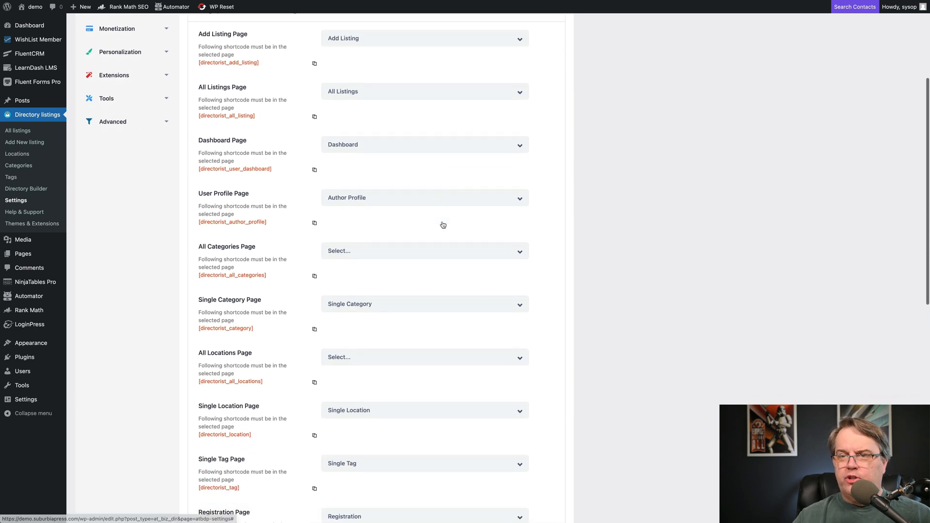
{"action": "scroll", "coordinate": [442, 224], "scroll_direction": "down", "scroll_amount": 5}
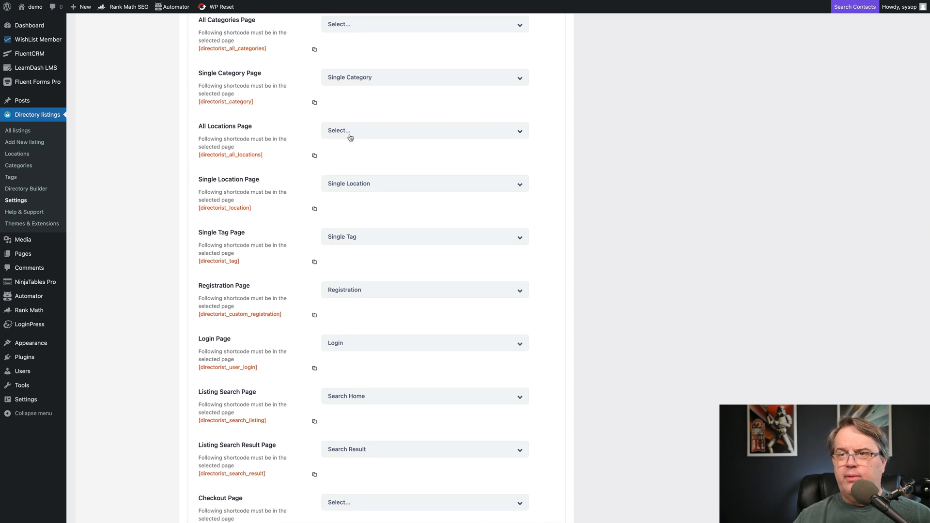
{"action": "left_click", "coordinate": [389, 136]}
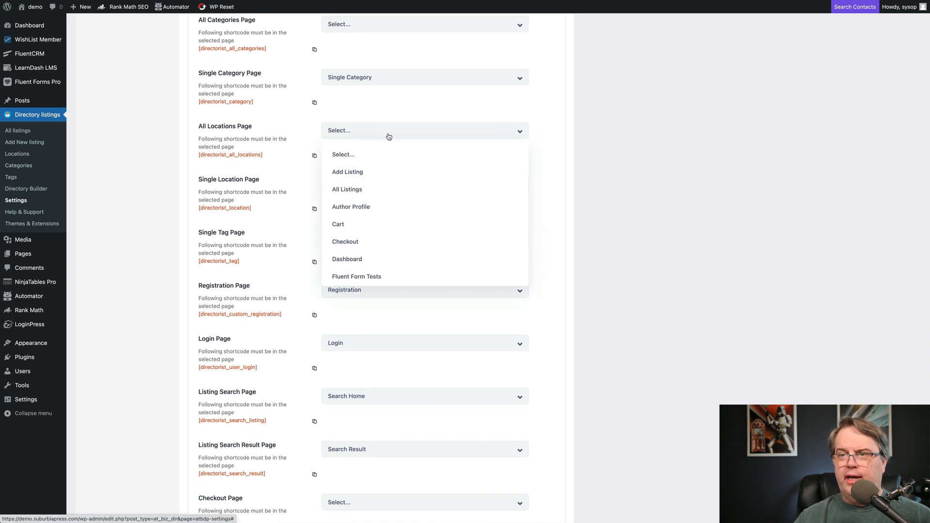
{"action": "scroll", "coordinate": [396, 176], "scroll_direction": "down", "scroll_amount": 3}
{"action": "scroll", "coordinate": [396, 177], "scroll_direction": "up", "scroll_amount": 3}
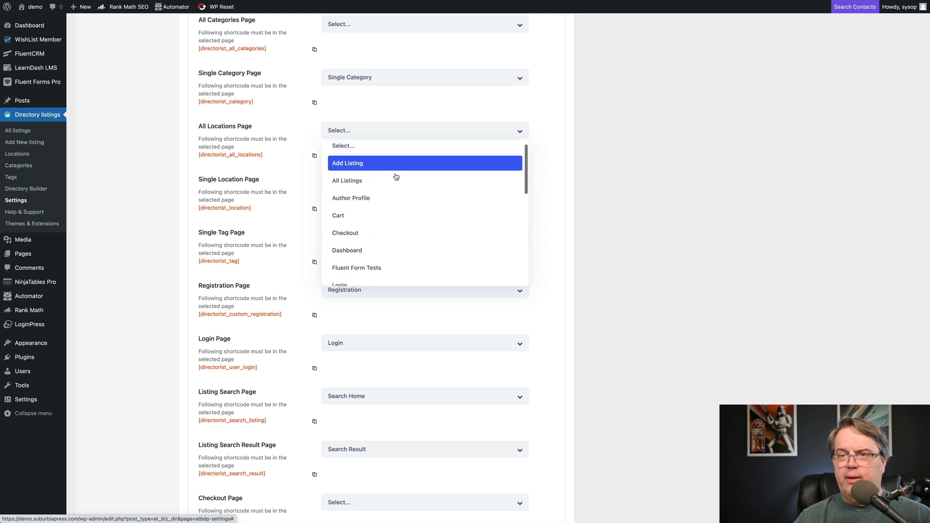
{"action": "left_click", "coordinate": [201, 154]}
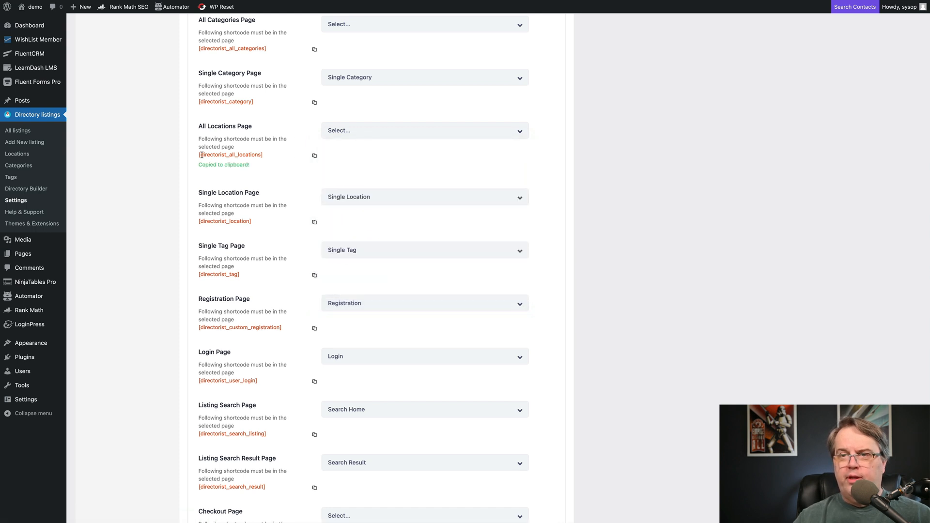
{"action": "left_click", "coordinate": [212, 155]}
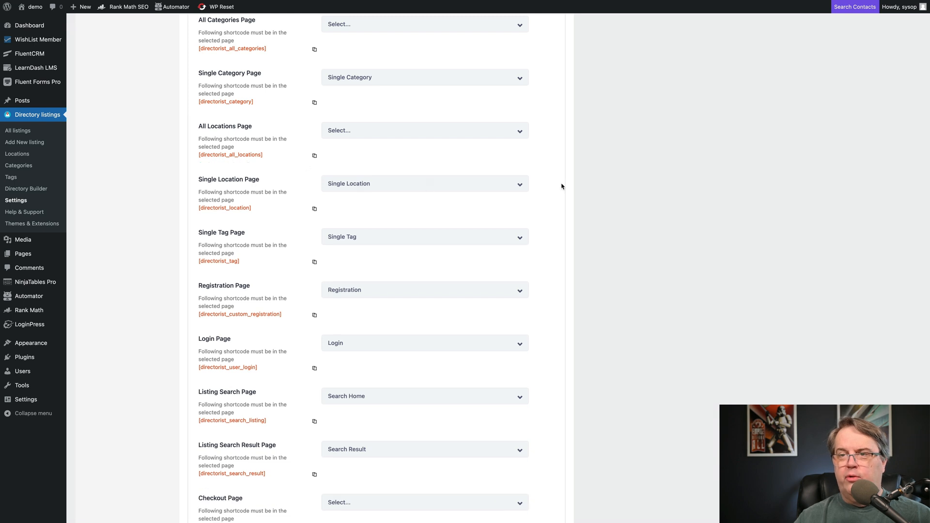
- Assign the Terms of Service page as the Privacy Policy Page in the page setup
{"action": "scroll", "coordinate": [632, 178], "scroll_direction": "down", "scroll_amount": 6}
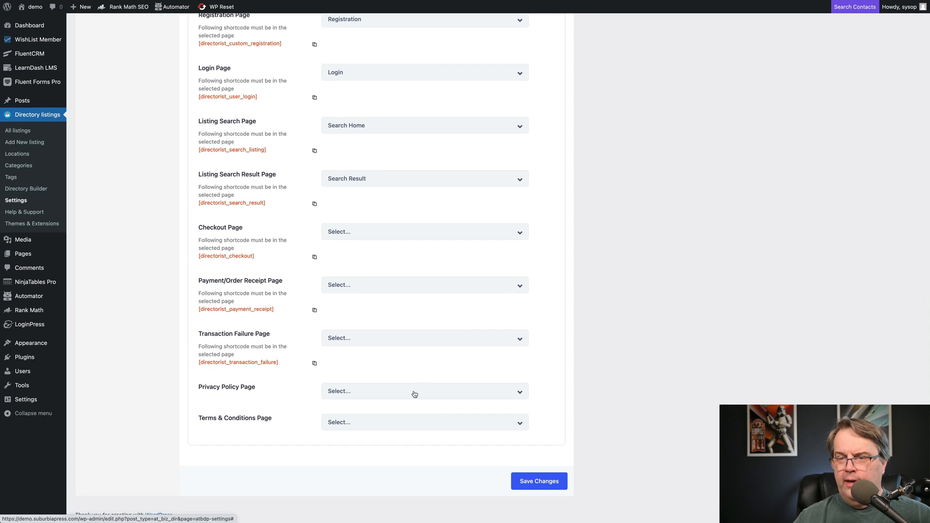
{"action": "left_click", "coordinate": [413, 394]}
{"action": "scroll", "coordinate": [441, 415], "scroll_direction": "down", "scroll_amount": 3}
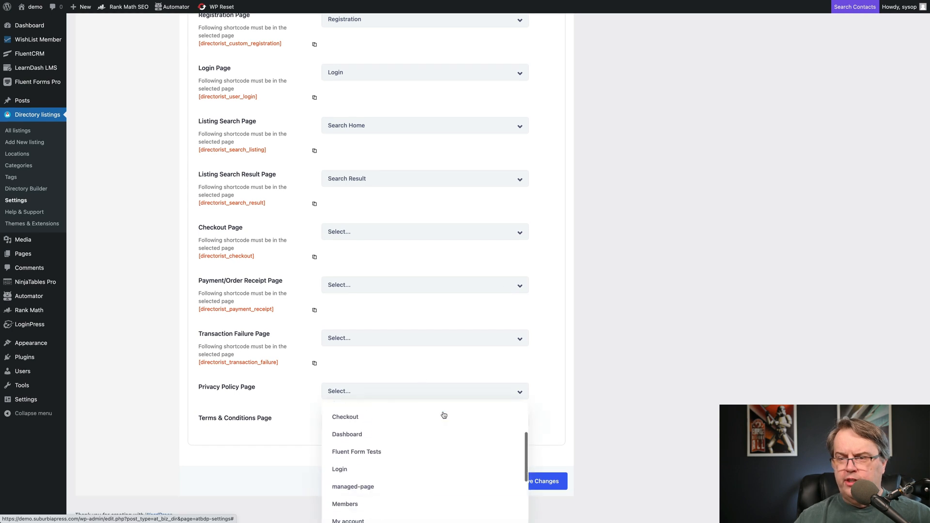
{"action": "scroll", "coordinate": [443, 415], "scroll_direction": "down", "scroll_amount": 6}
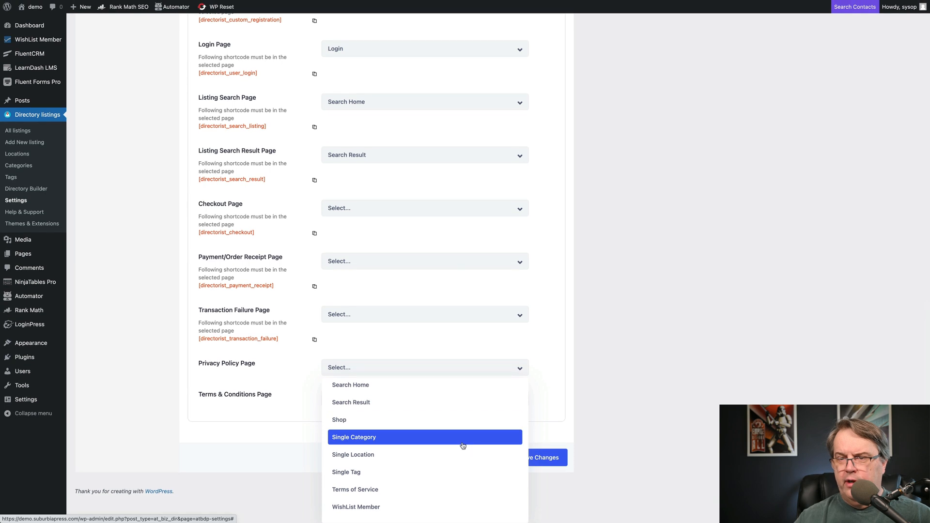
{"action": "left_click", "coordinate": [392, 489]}
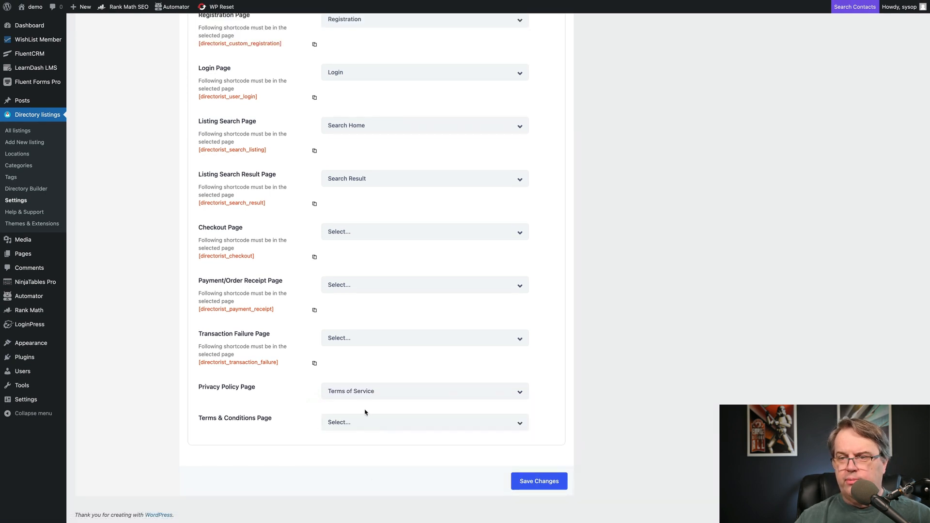
- Set the Terms & Conditions Page to Terms of Service and save the page setup changes
{"action": "left_click", "coordinate": [412, 393]}
{"action": "scroll", "coordinate": [416, 418], "scroll_direction": "down", "scroll_amount": 5}
{"action": "scroll", "coordinate": [415, 420], "scroll_direction": "up", "scroll_amount": 4}
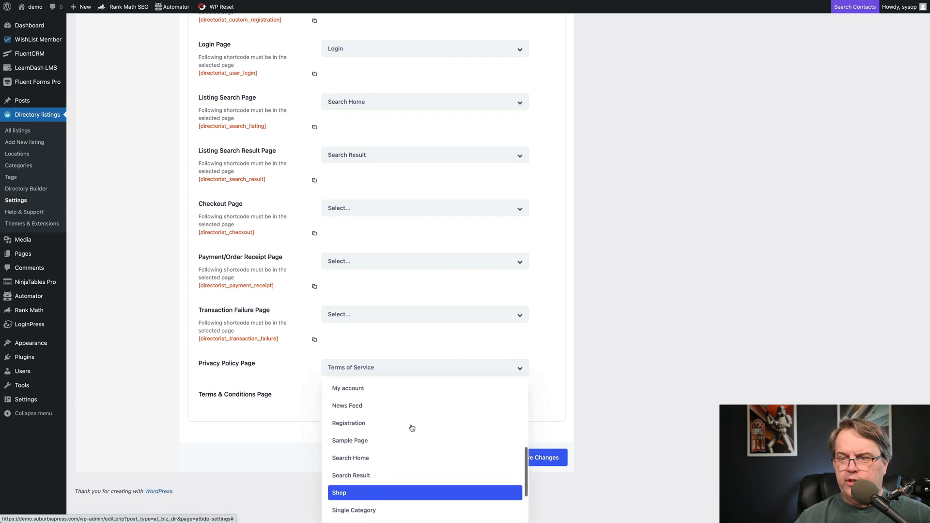
{"action": "scroll", "coordinate": [411, 428], "scroll_direction": "up", "scroll_amount": 3}
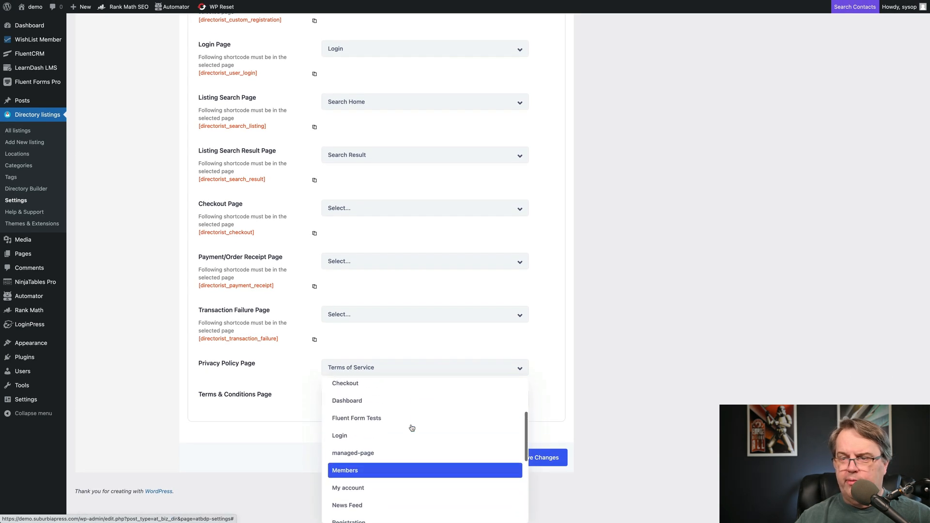
{"action": "scroll", "coordinate": [411, 427], "scroll_direction": "down", "scroll_amount": 2}
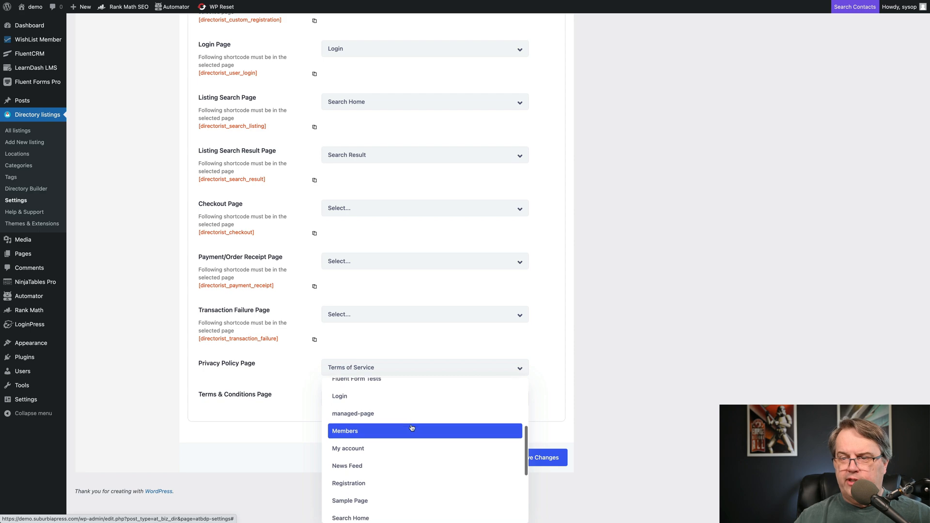
{"action": "left_click", "coordinate": [681, 395]}
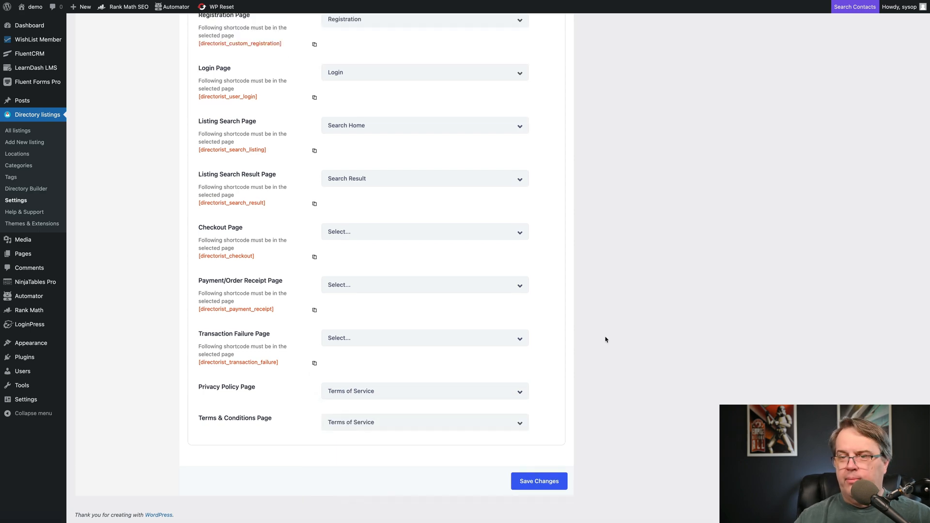
{"action": "scroll", "coordinate": [607, 339], "scroll_direction": "up", "scroll_amount": 15}
{"action": "scroll", "coordinate": [608, 339], "scroll_direction": "down", "scroll_amount": 20}
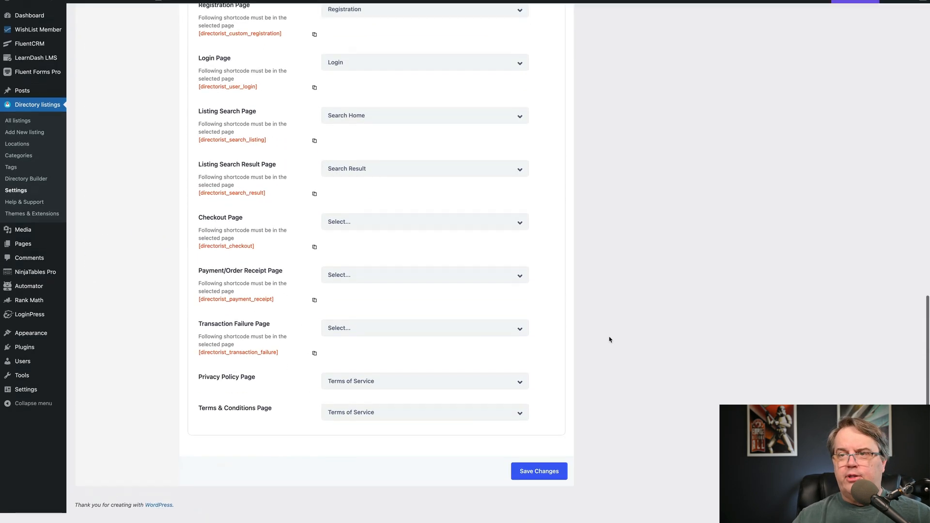
{"action": "left_click", "coordinate": [534, 481]}
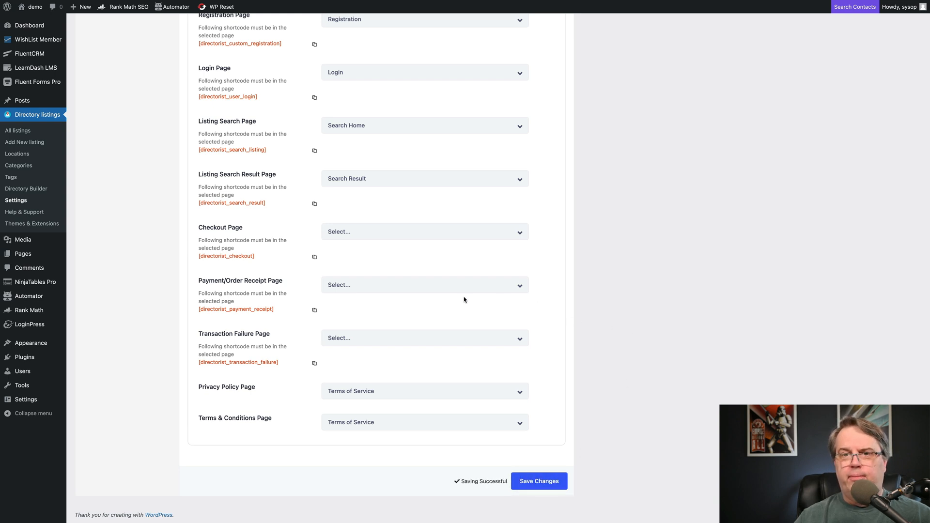
- Enable the monetization feature and turn on Monetize by Featured Listing
{"action": "left_click", "coordinate": [158, 208]}
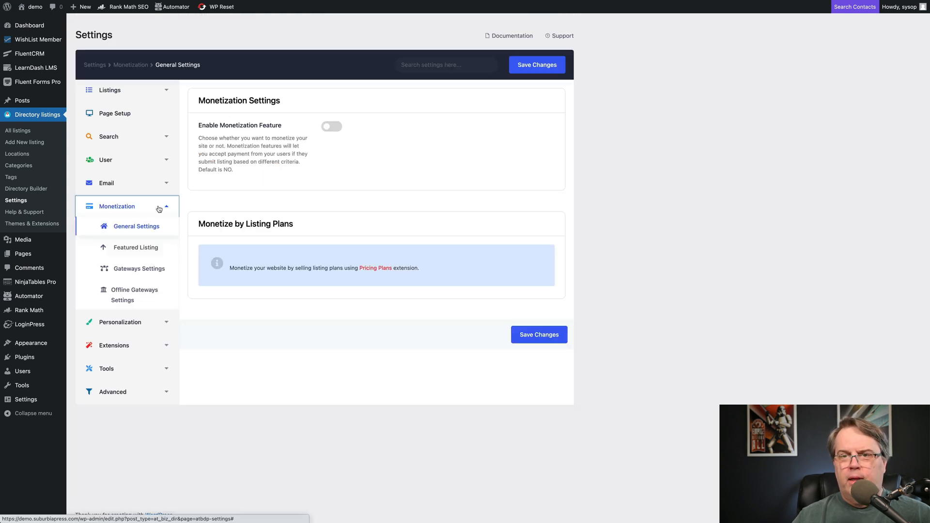
{"action": "left_click", "coordinate": [334, 129]}
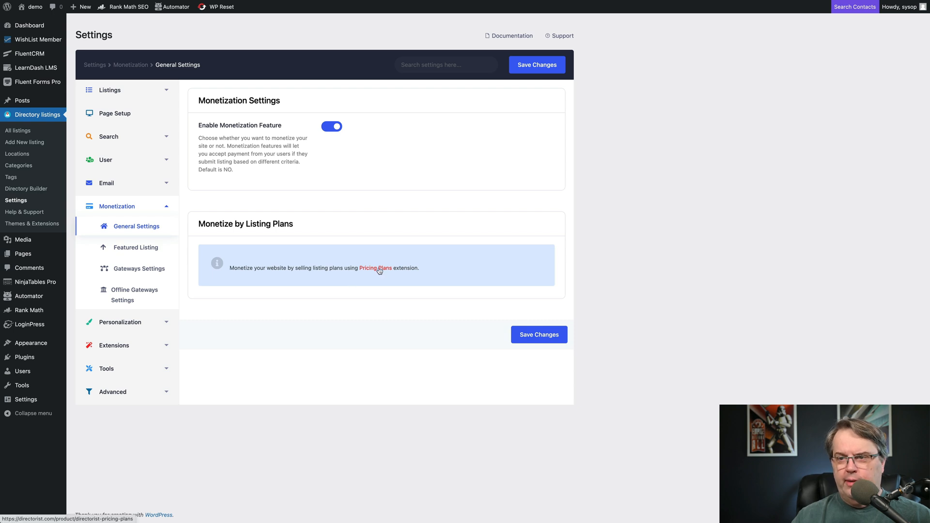
{"action": "left_click", "coordinate": [136, 249]}
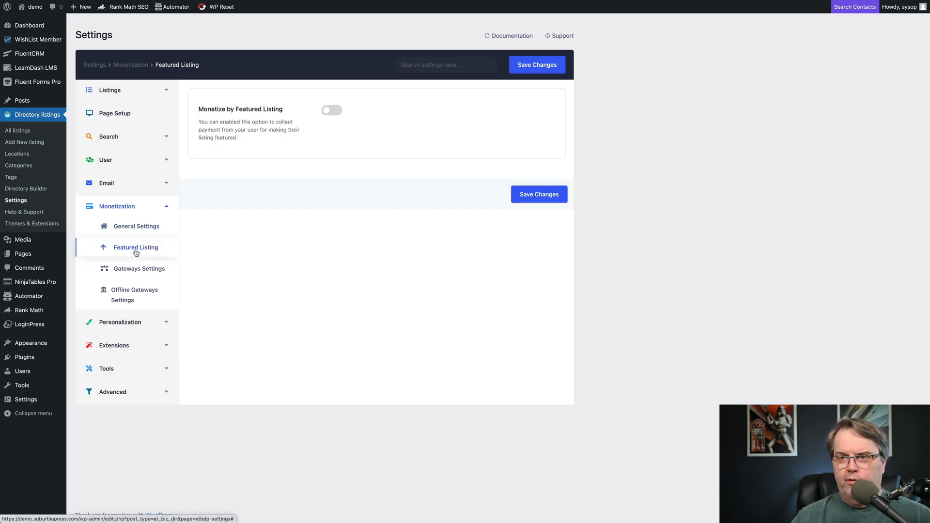
{"action": "left_click", "coordinate": [330, 112]}
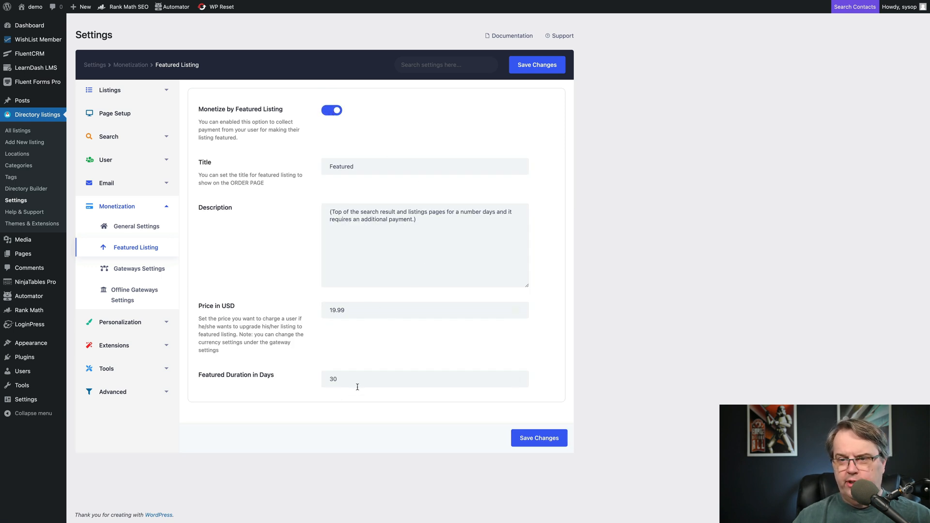
- Review the payment gateway and currency options in Gateways Settings, and save the monetization changes
{"action": "left_click", "coordinate": [143, 268]}
{"action": "scroll", "coordinate": [465, 210], "scroll_direction": "down", "scroll_amount": 2}
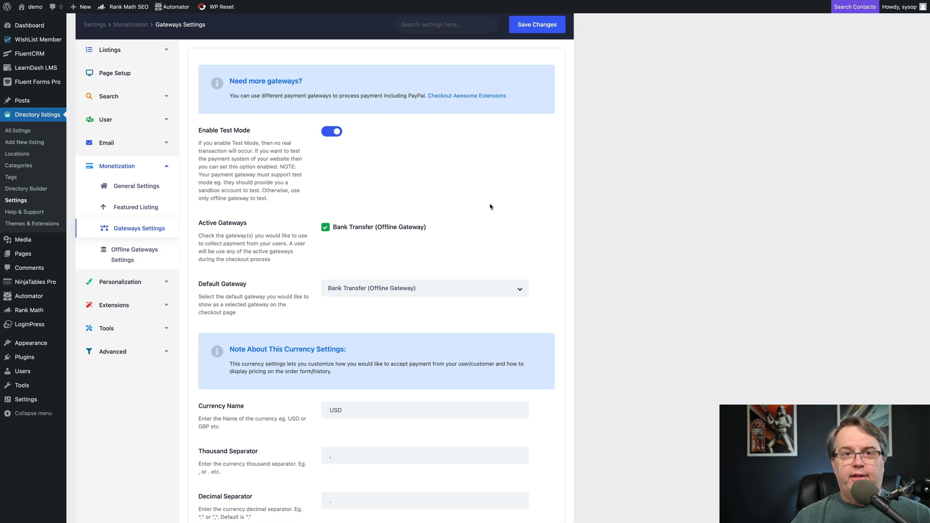
{"action": "scroll", "coordinate": [489, 207], "scroll_direction": "down", "scroll_amount": 2}
{"action": "scroll", "coordinate": [490, 207], "scroll_direction": "down", "scroll_amount": 1}
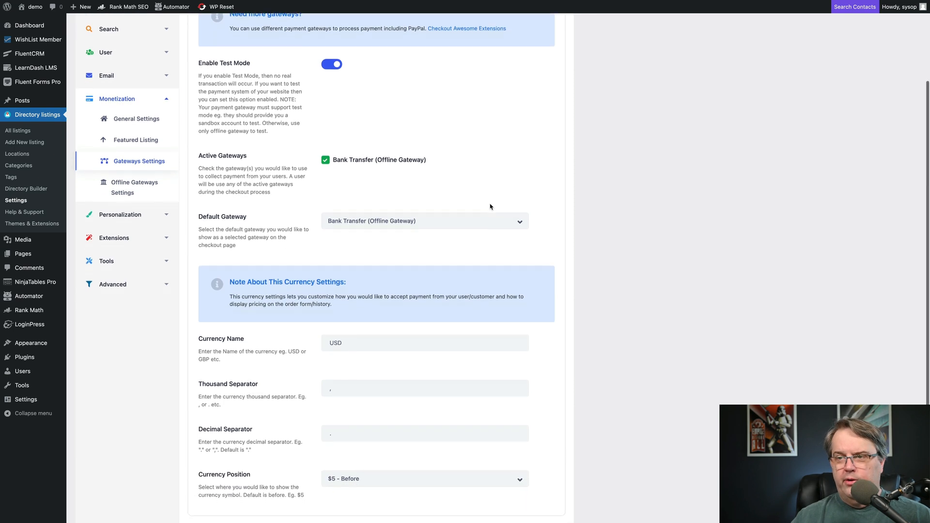
{"action": "left_click", "coordinate": [499, 206]}
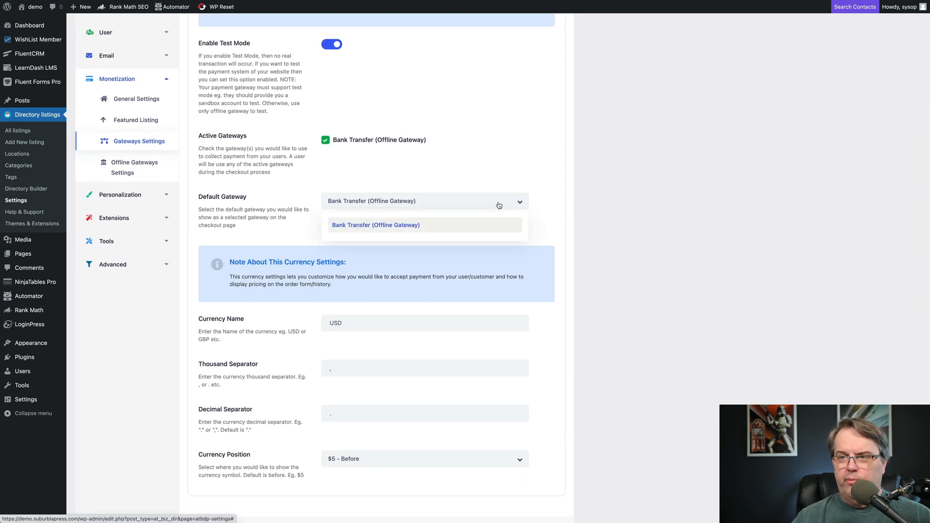
{"action": "left_click", "coordinate": [584, 176]}
{"action": "scroll", "coordinate": [491, 189], "scroll_direction": "down", "scroll_amount": 1}
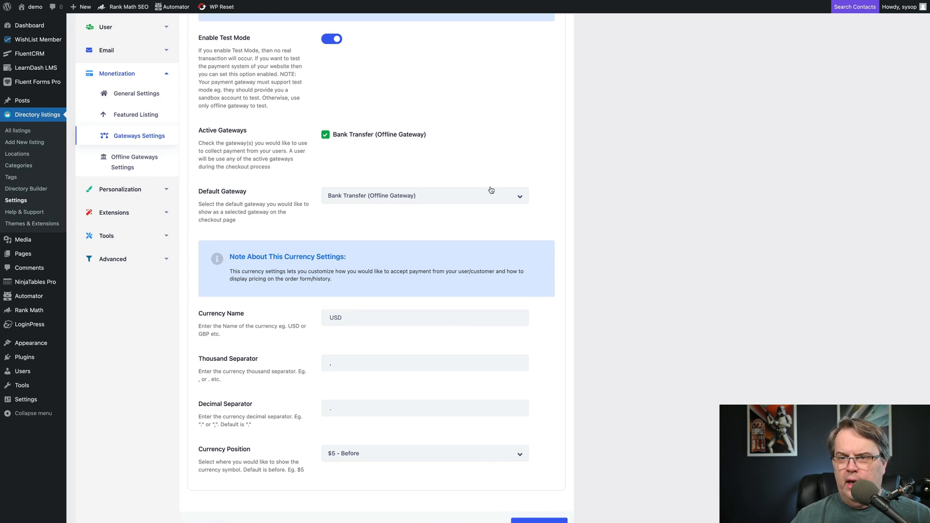
{"action": "scroll", "coordinate": [490, 190], "scroll_direction": "down", "scroll_amount": 2}
{"action": "scroll", "coordinate": [490, 190], "scroll_direction": "up", "scroll_amount": 6}
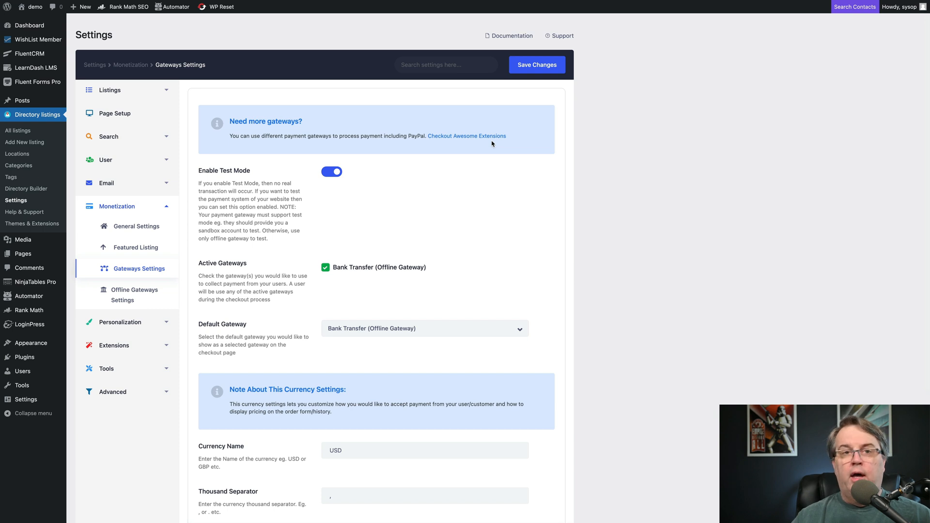
{"action": "left_click", "coordinate": [562, 71]}
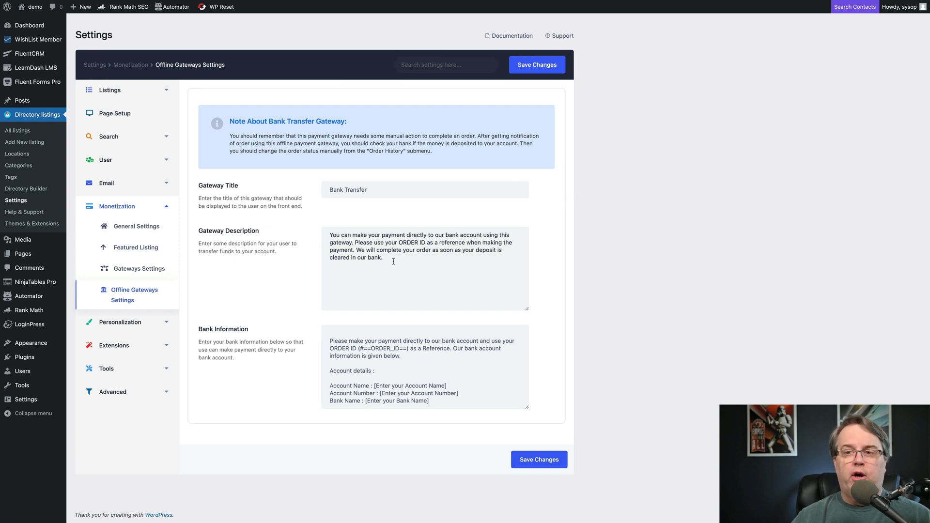
- Review the Single Listing Template personalization settings, including the template choices, maximum width, padding and margin
{"action": "left_click", "coordinate": [134, 321]}
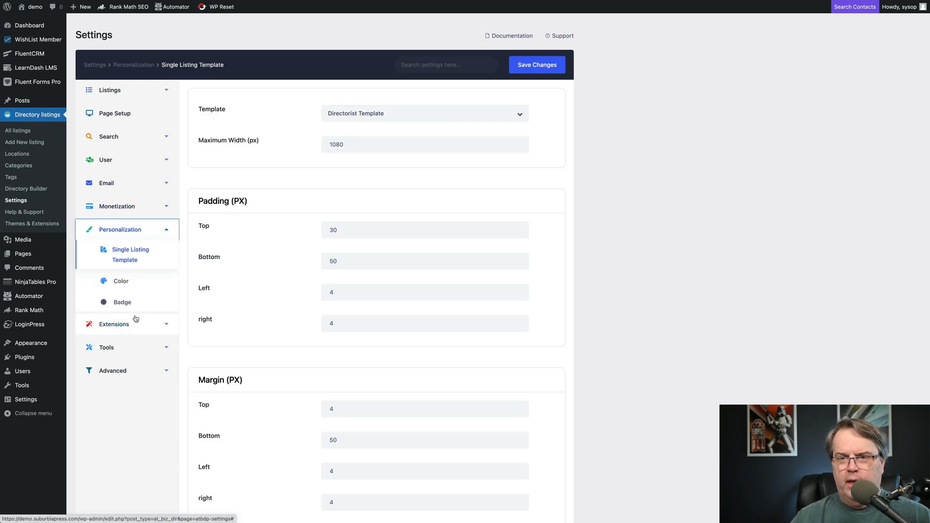
{"action": "left_click", "coordinate": [390, 115]}
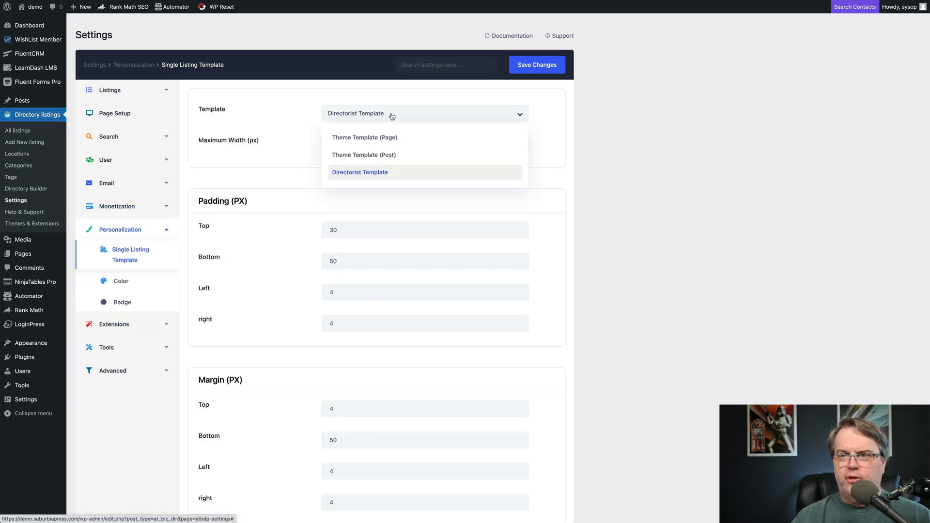
{"action": "left_click", "coordinate": [642, 129]}
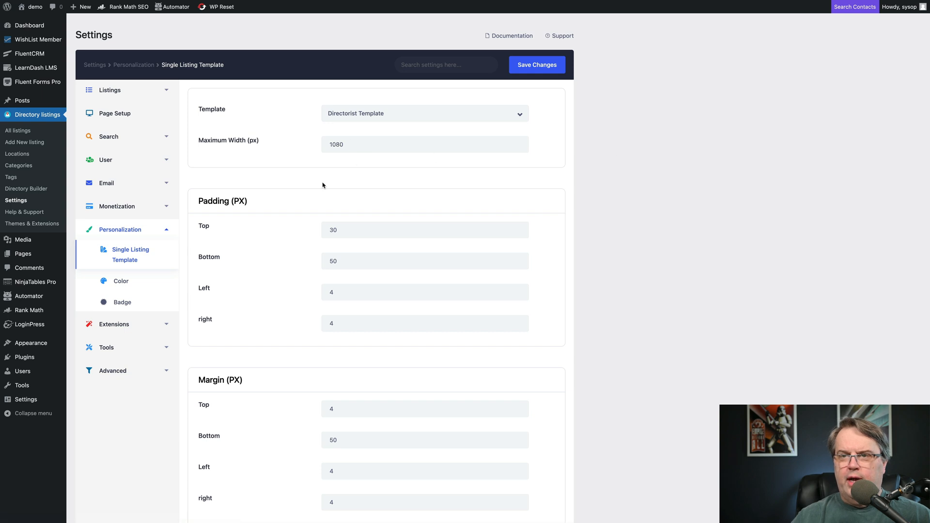
{"action": "scroll", "coordinate": [289, 235], "scroll_direction": "down", "scroll_amount": 3}
{"action": "scroll", "coordinate": [289, 235], "scroll_direction": "up", "scroll_amount": 2}
{"action": "scroll", "coordinate": [288, 235], "scroll_direction": "up", "scroll_amount": 1}
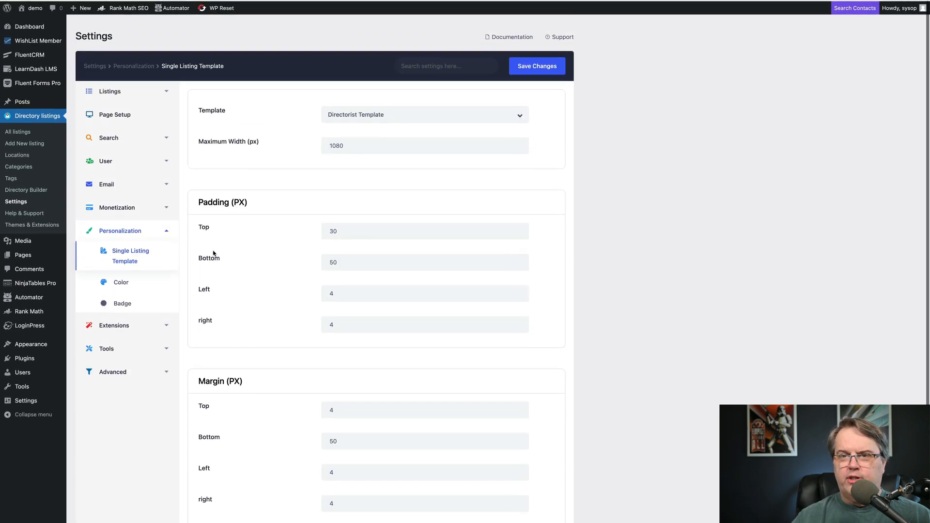
- Review the Color personalization settings, including the button types and the badge, map marker and primary colors
{"action": "left_click", "coordinate": [121, 286]}
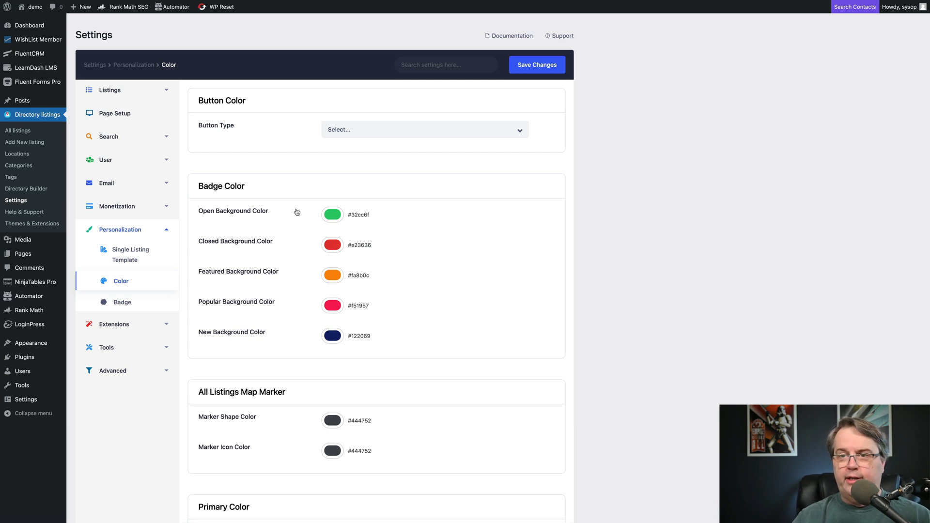
{"action": "left_click", "coordinate": [517, 131]}
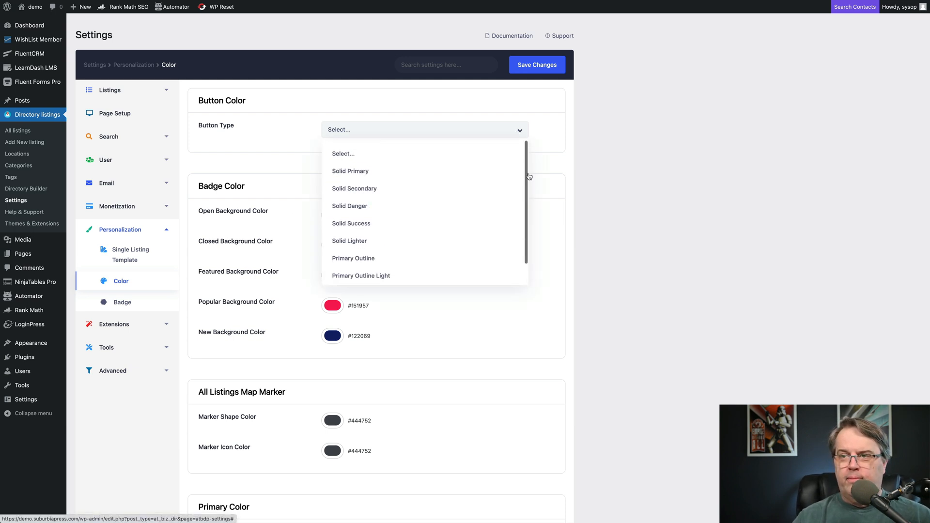
{"action": "left_click", "coordinate": [596, 166]}
{"action": "scroll", "coordinate": [473, 256], "scroll_direction": "down", "scroll_amount": 5}
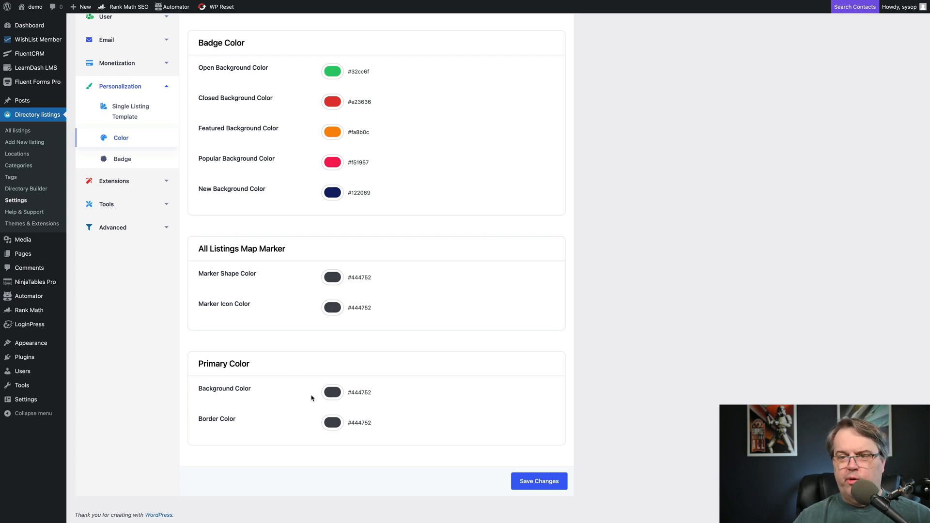
{"action": "scroll", "coordinate": [292, 421], "scroll_direction": "up", "scroll_amount": 3}
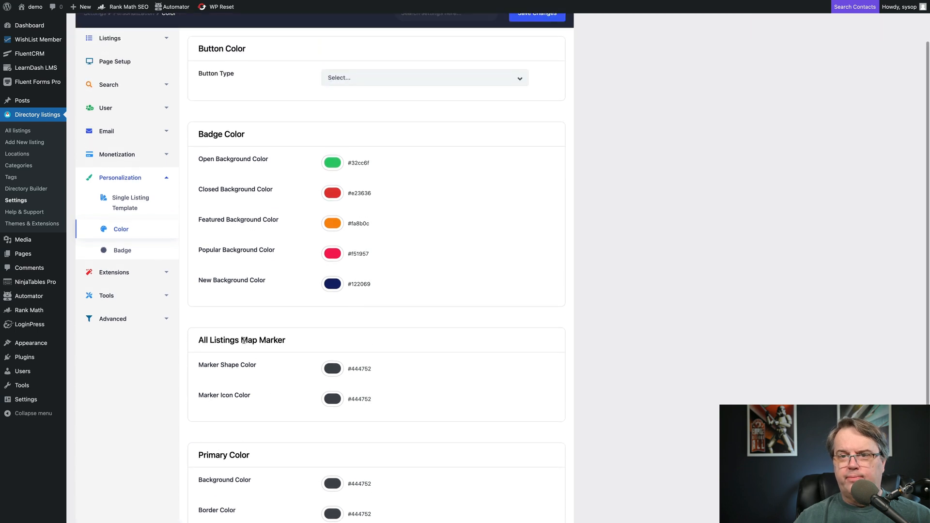
- Open the extension catalogue from the General Extensions settings and review the DList, DService and Directoria themes offered
{"action": "left_click", "coordinate": [167, 274]}
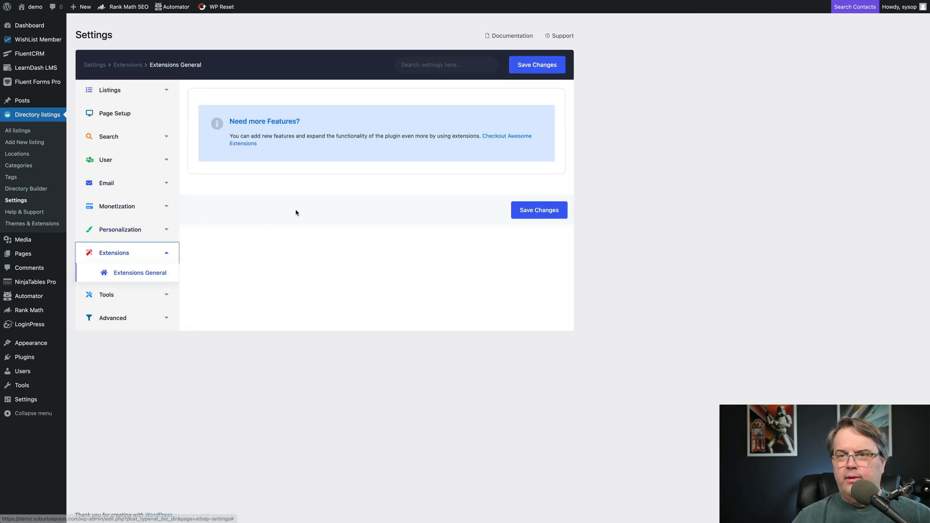
{"action": "left_click", "coordinate": [518, 138]}
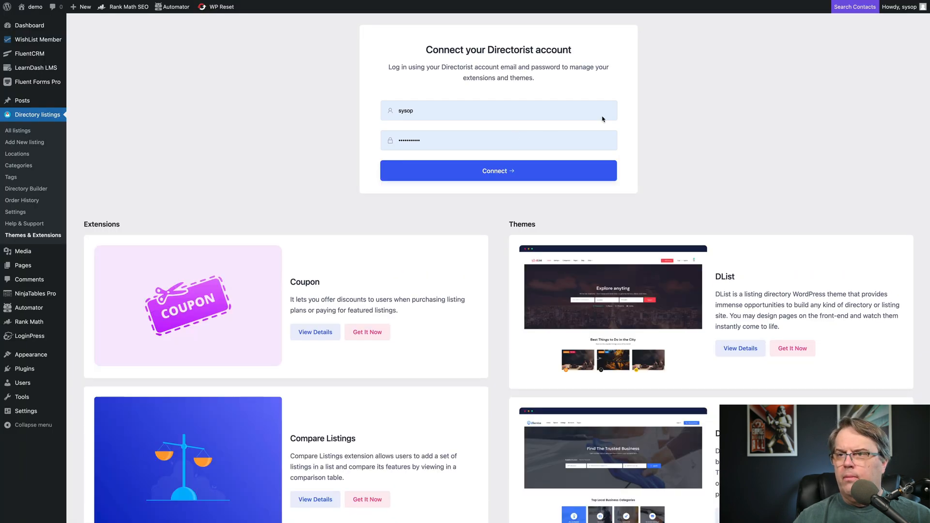
{"action": "scroll", "coordinate": [693, 105], "scroll_direction": "down", "scroll_amount": 5}
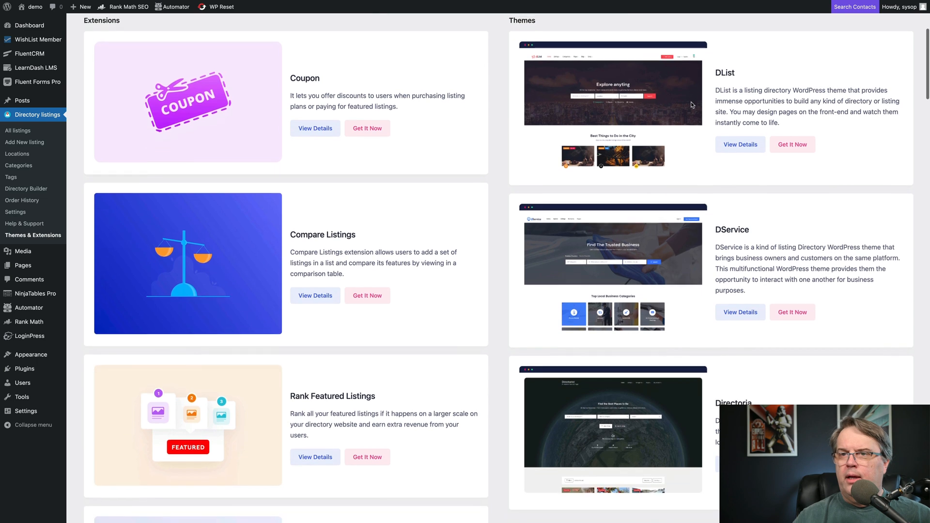
{"action": "scroll", "coordinate": [453, 103], "scroll_direction": "up", "scroll_amount": 1}
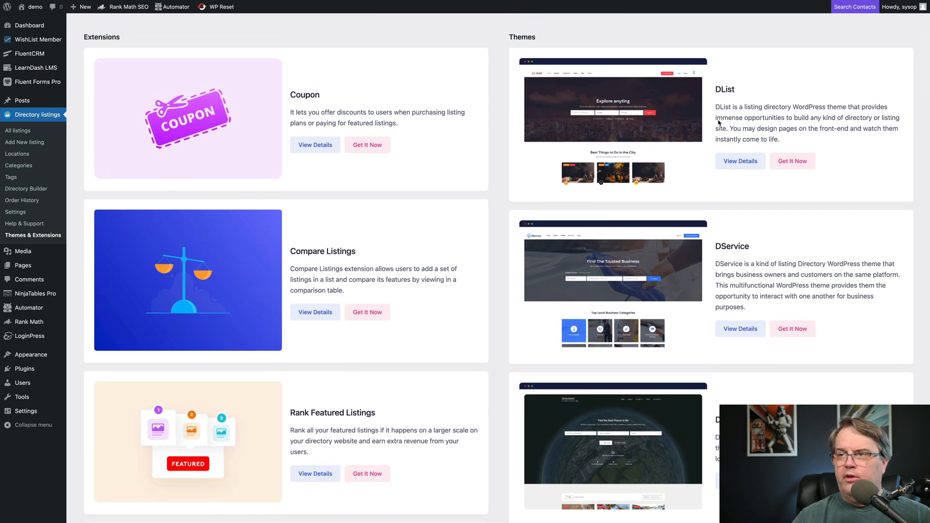
{"action": "scroll", "coordinate": [435, 132], "scroll_direction": "down", "scroll_amount": 1}
{"action": "scroll", "coordinate": [434, 133], "scroll_direction": "down", "scroll_amount": 4}
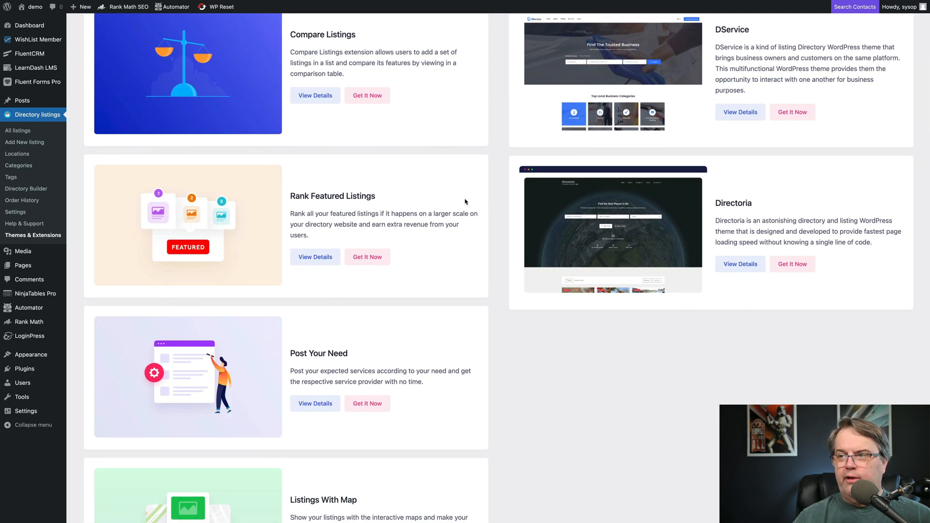
- Review the extensions for posting needs, maps, pricing plans, PayPal and Stripe payments, claiming listings and marking items as sold
{"action": "scroll", "coordinate": [513, 230], "scroll_direction": "down", "scroll_amount": 7}
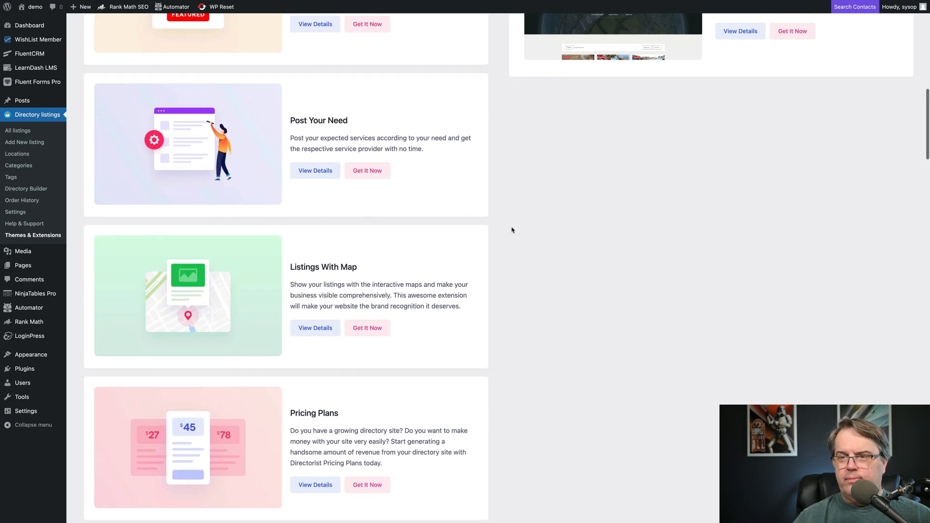
{"action": "scroll", "coordinate": [512, 230], "scroll_direction": "down", "scroll_amount": 7}
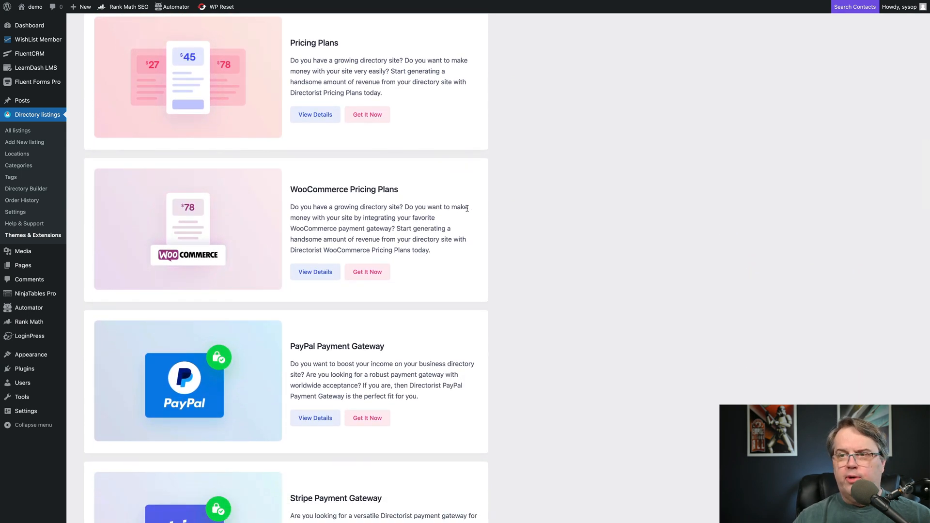
{"action": "scroll", "coordinate": [468, 213], "scroll_direction": "down", "scroll_amount": 3}
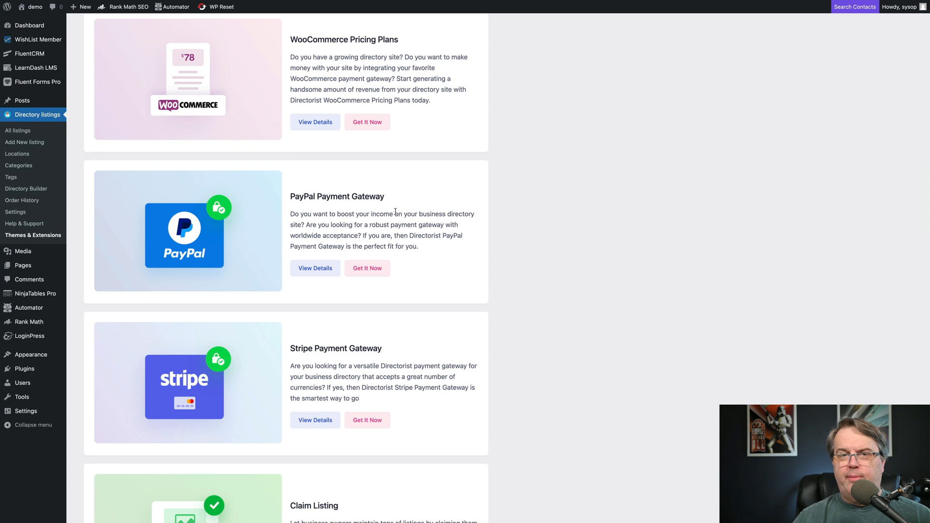
{"action": "scroll", "coordinate": [455, 220], "scroll_direction": "down", "scroll_amount": 3}
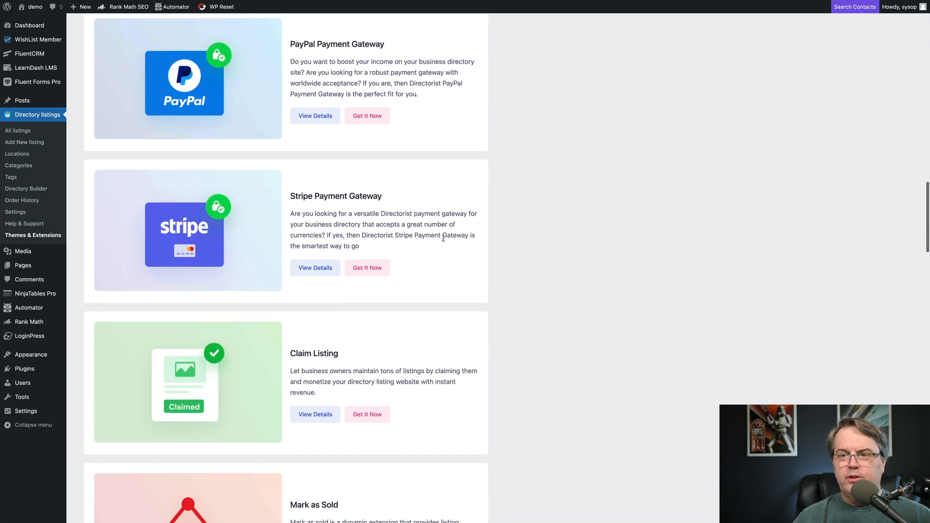
{"action": "scroll", "coordinate": [442, 238], "scroll_direction": "down", "scroll_amount": 4}
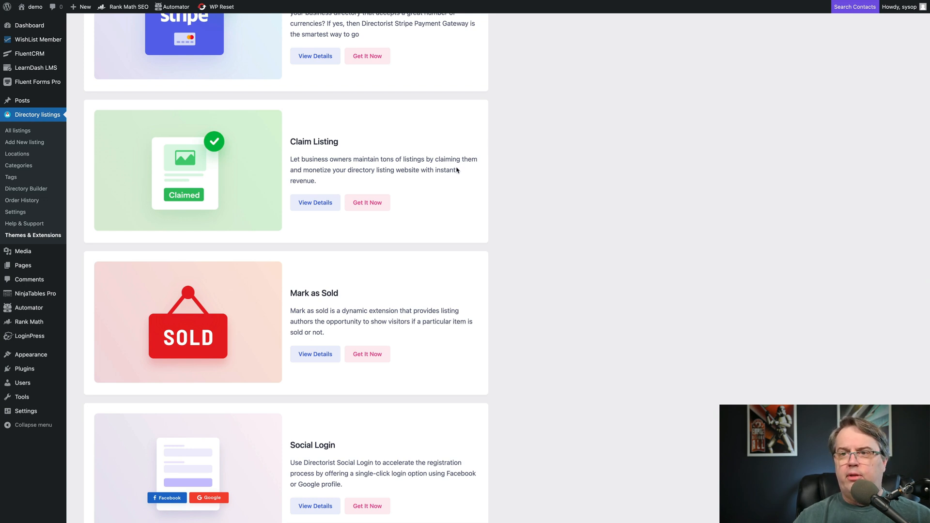
{"action": "scroll", "coordinate": [456, 169], "scroll_direction": "down", "scroll_amount": 2}
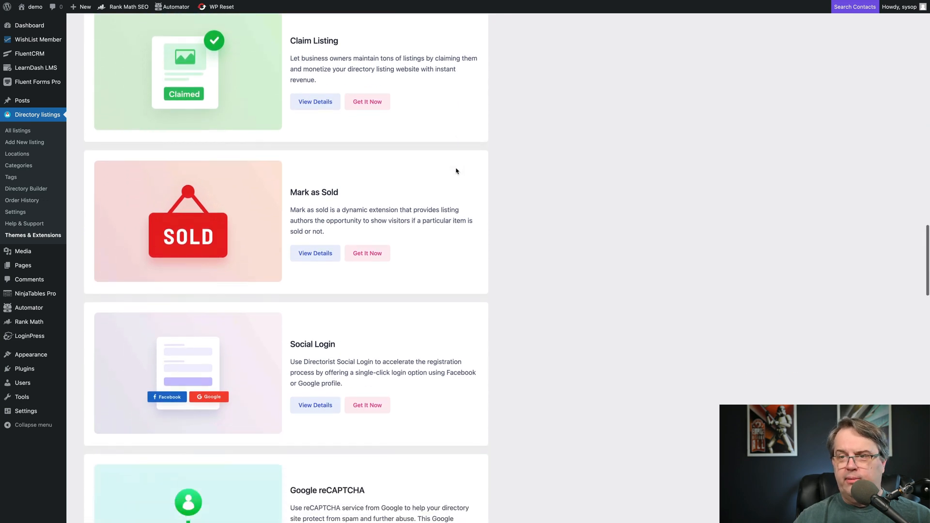
- Review the remaining extensions, from Social Login and Google reCAPTCHA through Booking and Ads Manager to the Authorize.net Payment Gateway
{"action": "scroll", "coordinate": [419, 197], "scroll_direction": "down", "scroll_amount": 4}
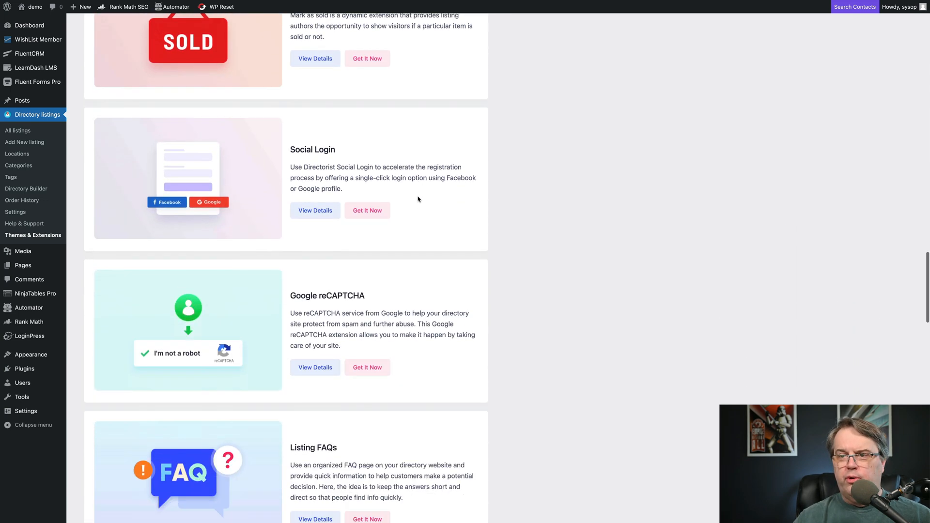
{"action": "scroll", "coordinate": [442, 194], "scroll_direction": "down", "scroll_amount": 6}
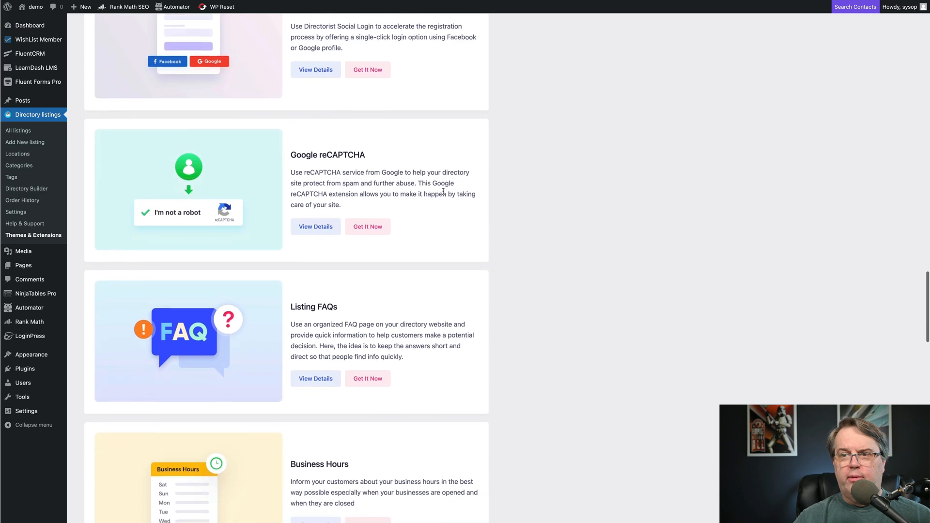
{"action": "scroll", "coordinate": [442, 193], "scroll_direction": "down", "scroll_amount": 4}
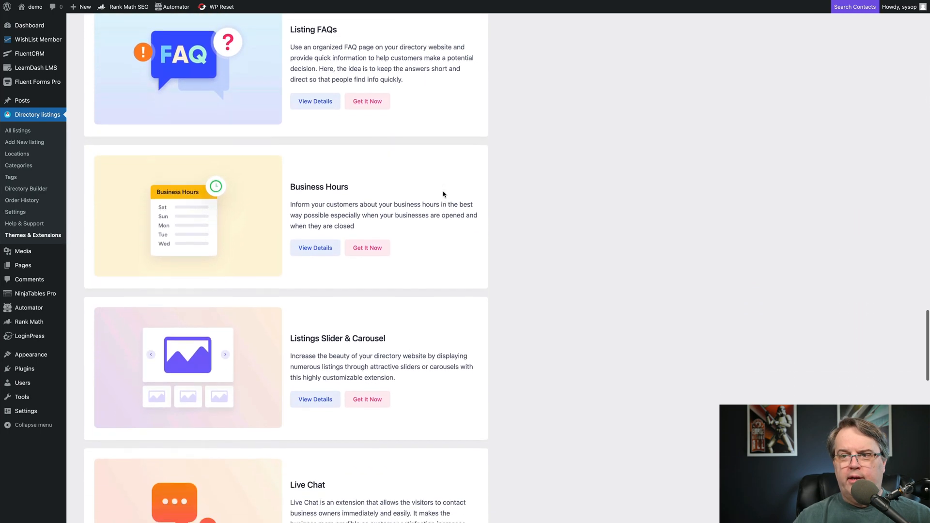
{"action": "scroll", "coordinate": [442, 194], "scroll_direction": "down", "scroll_amount": 6}
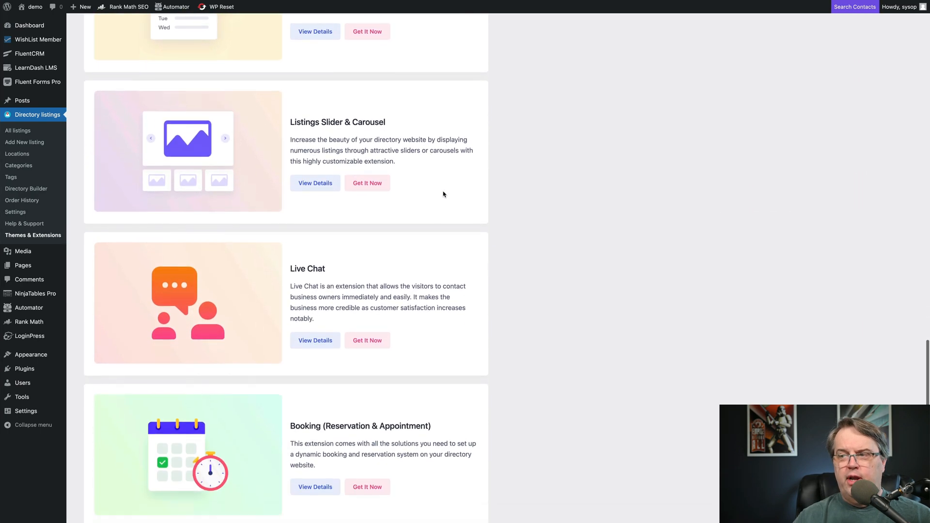
{"action": "scroll", "coordinate": [443, 195], "scroll_direction": "down", "scroll_amount": 1}
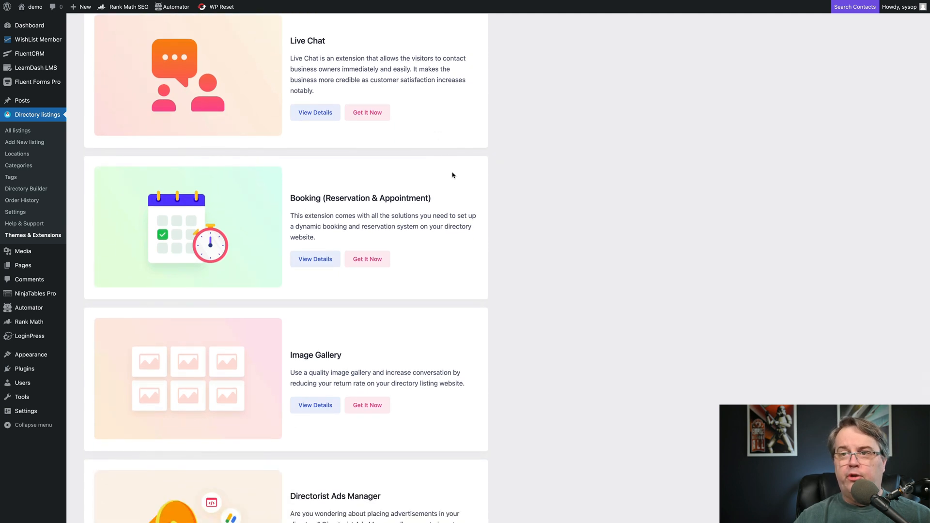
{"action": "scroll", "coordinate": [452, 175], "scroll_direction": "down", "scroll_amount": 2}
{"action": "scroll", "coordinate": [452, 175], "scroll_direction": "down", "scroll_amount": 2}
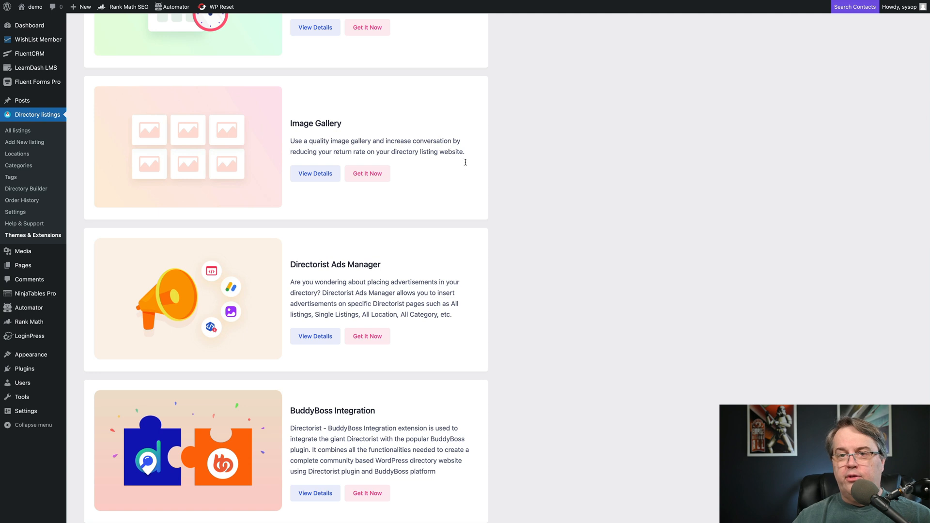
{"action": "scroll", "coordinate": [460, 162], "scroll_direction": "down", "scroll_amount": 4}
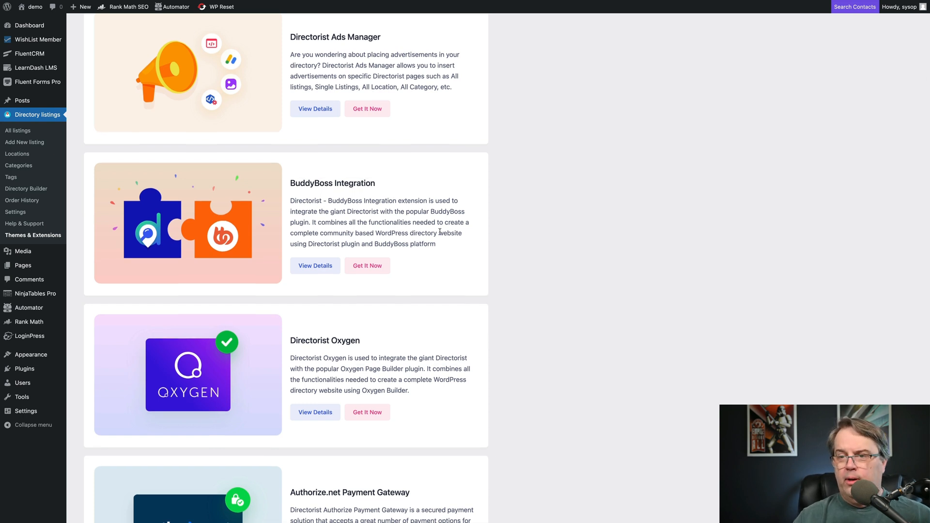
{"action": "scroll", "coordinate": [433, 225], "scroll_direction": "down", "scroll_amount": 3}
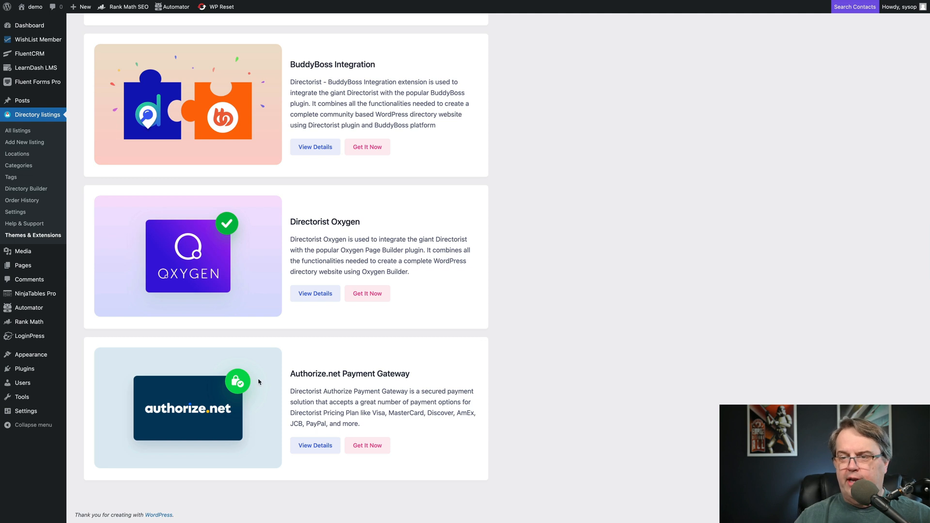
- Review the Help & Support pages, covering the user platform, active plugins, warnings, remote viewing and the support contact form
{"action": "left_click", "coordinate": [22, 226]}
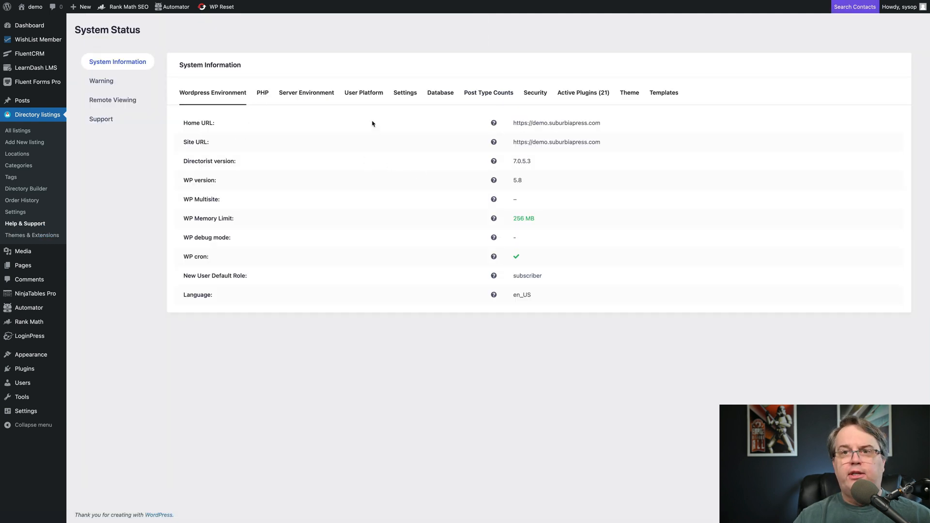
{"action": "left_click", "coordinate": [372, 97]}
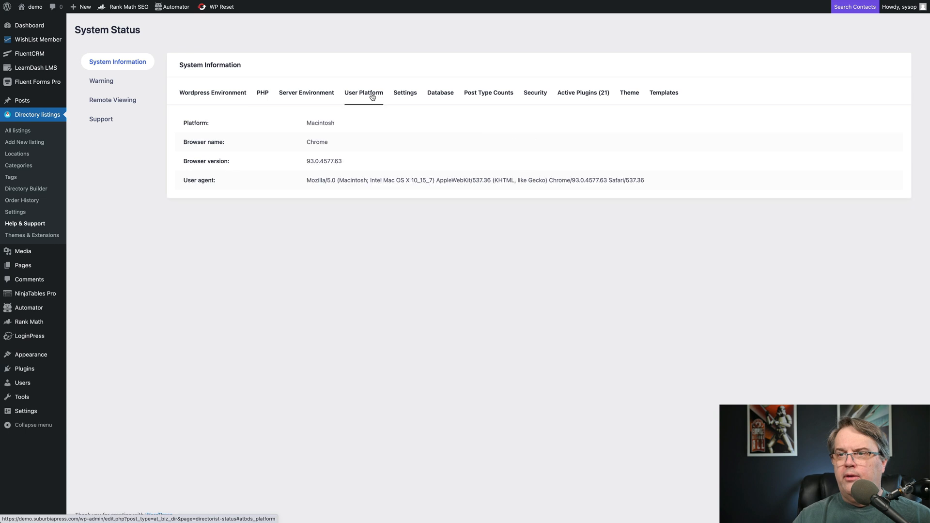
{"action": "left_click", "coordinate": [576, 95]}
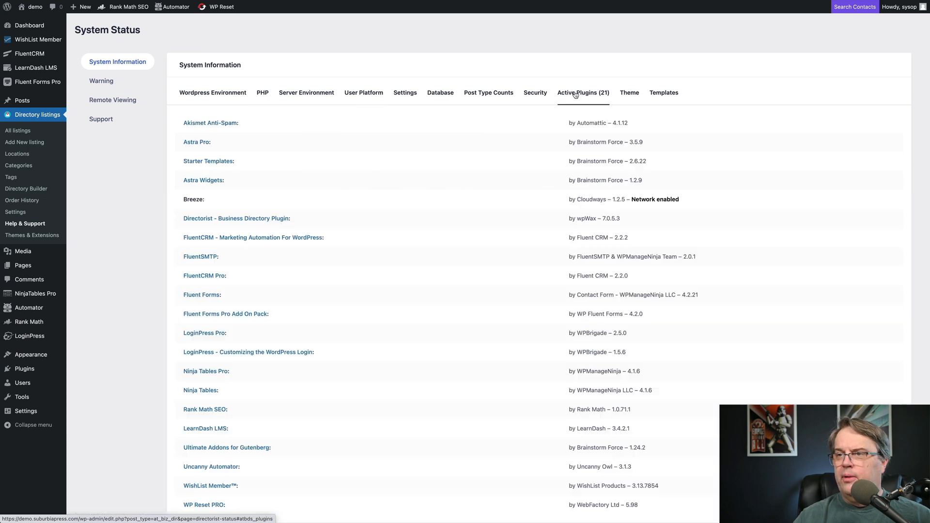
{"action": "scroll", "coordinate": [508, 135], "scroll_direction": "down", "scroll_amount": 1}
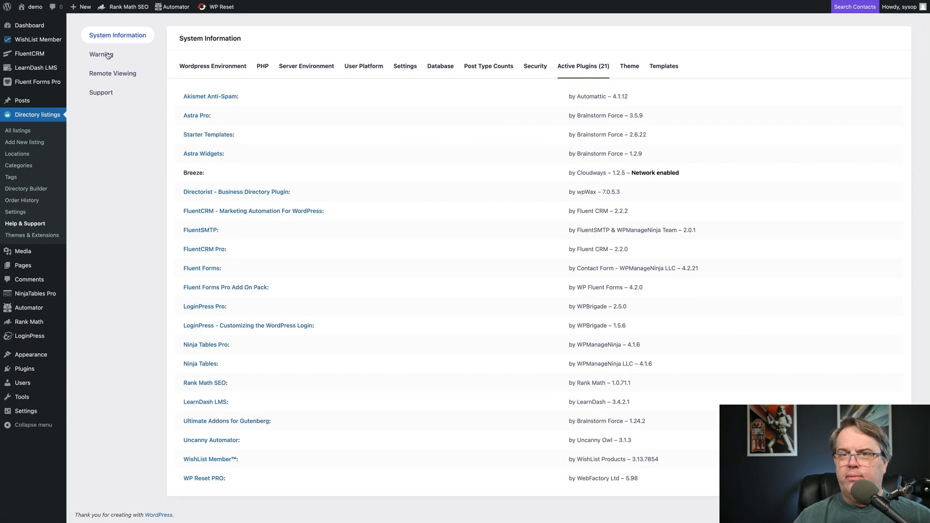
{"action": "left_click", "coordinate": [107, 55]}
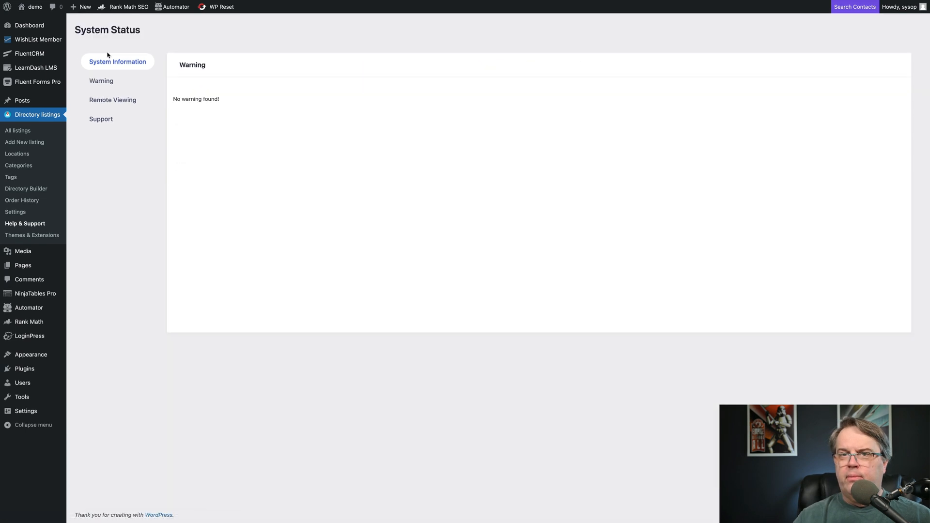
{"action": "left_click", "coordinate": [111, 101]}
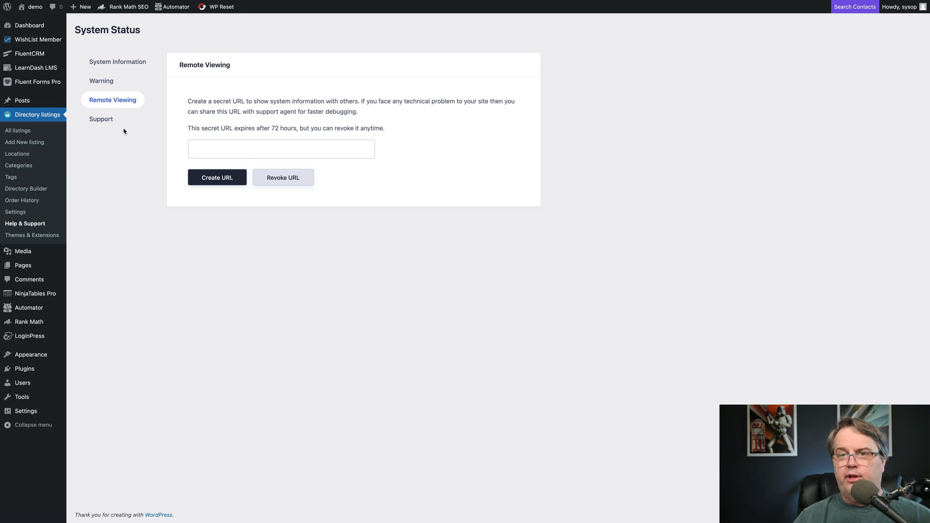
{"action": "left_click", "coordinate": [101, 119]}
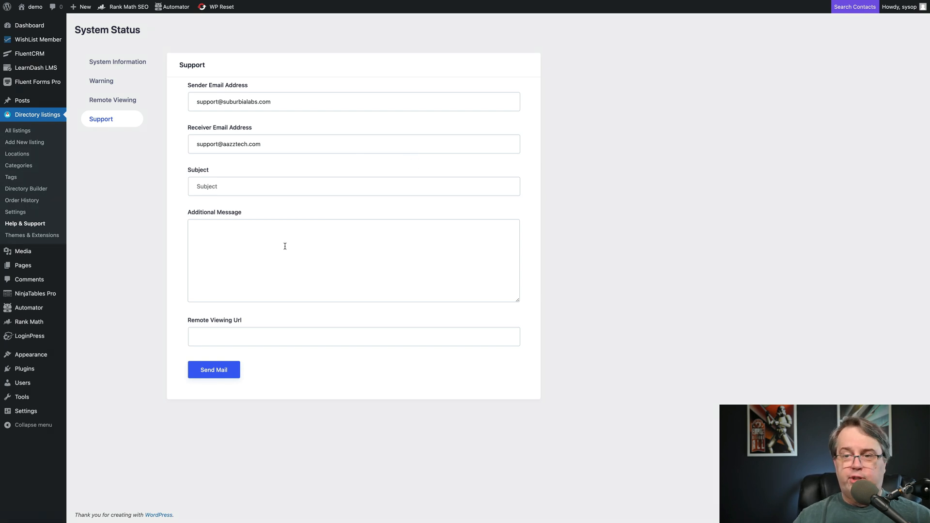
- Return to the directory settings and open the Announcement settings under Tools
{"action": "left_click", "coordinate": [13, 213]}
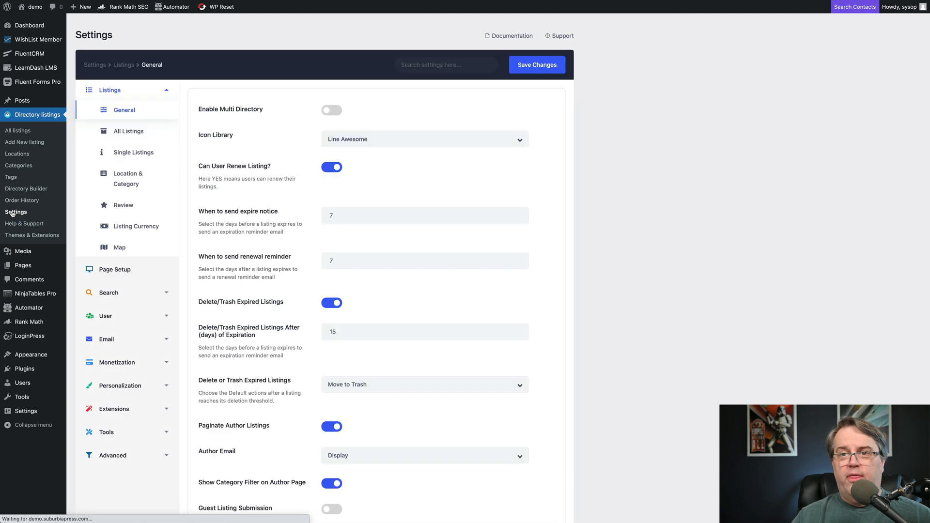
{"action": "scroll", "coordinate": [152, 246], "scroll_direction": "down", "scroll_amount": 1}
{"action": "scroll", "coordinate": [150, 245], "scroll_direction": "down", "scroll_amount": 2}
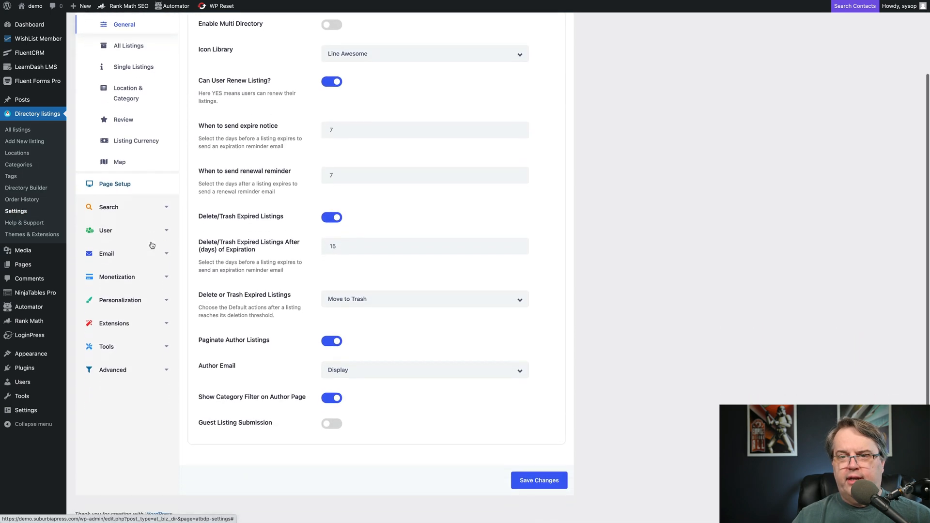
{"action": "scroll", "coordinate": [169, 224], "scroll_direction": "up", "scroll_amount": 2}
{"action": "scroll", "coordinate": [169, 224], "scroll_direction": "up", "scroll_amount": 1}
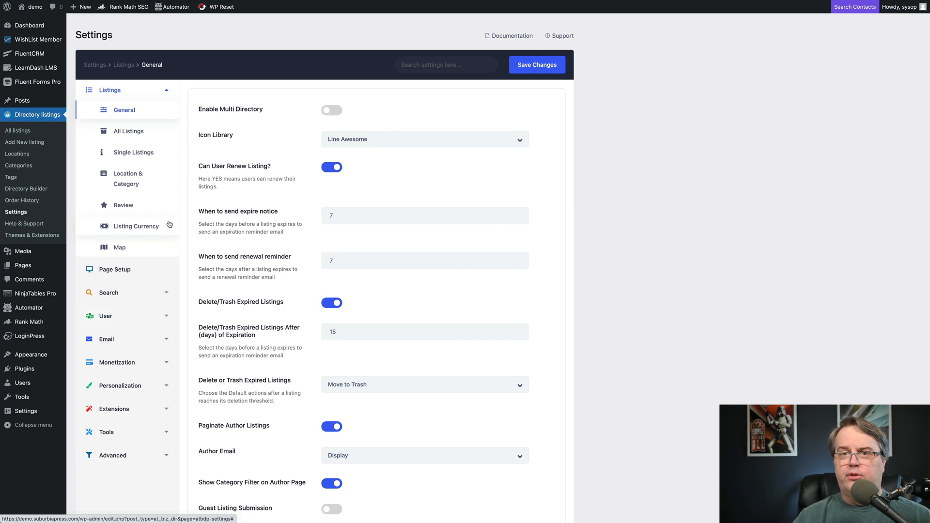
{"action": "scroll", "coordinate": [175, 216], "scroll_direction": "down", "scroll_amount": 3}
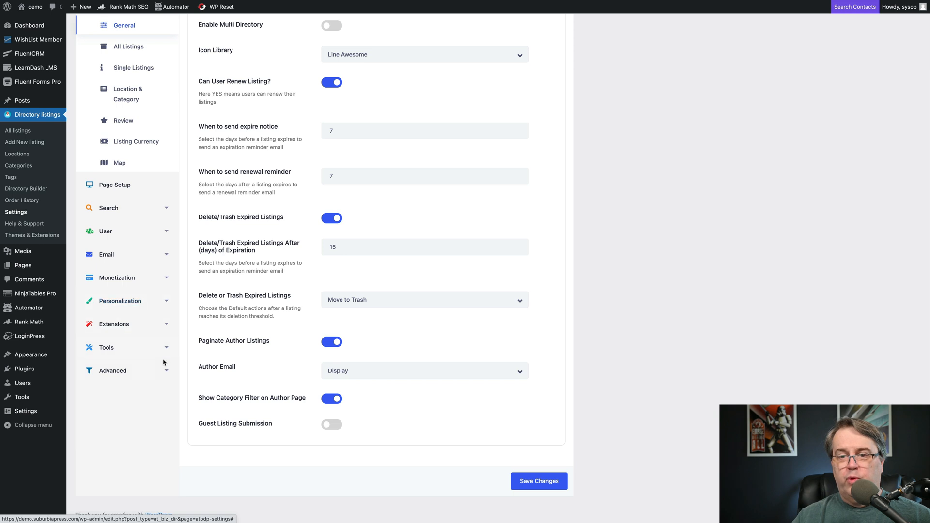
{"action": "left_click", "coordinate": [167, 352]}
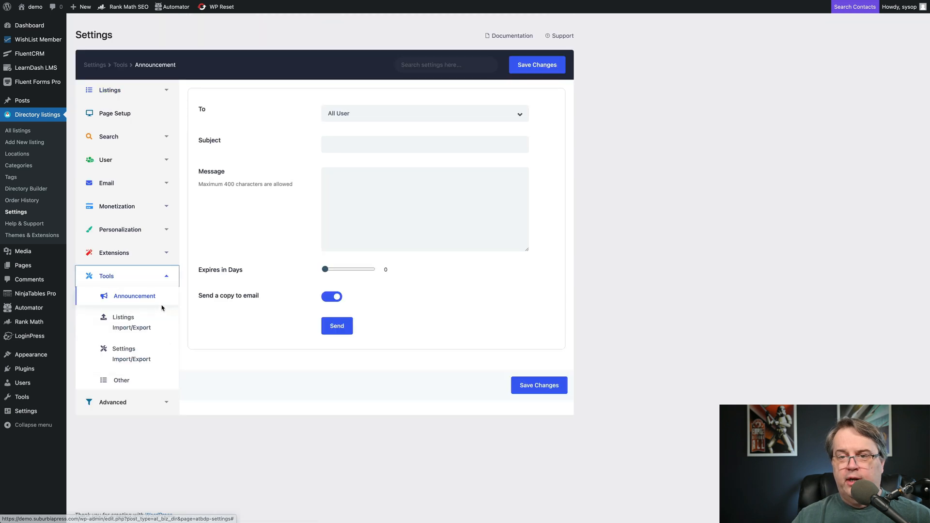